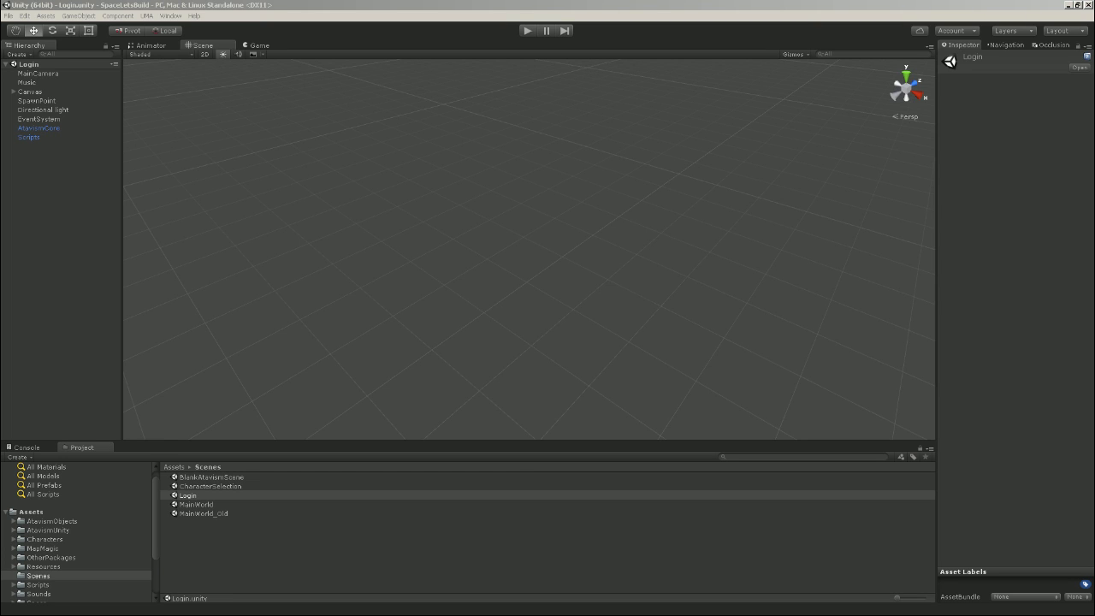
# Examine the contents of the SpaceD Hud and SpaceD NGUI asset folders
pyautogui.click(155, 321)
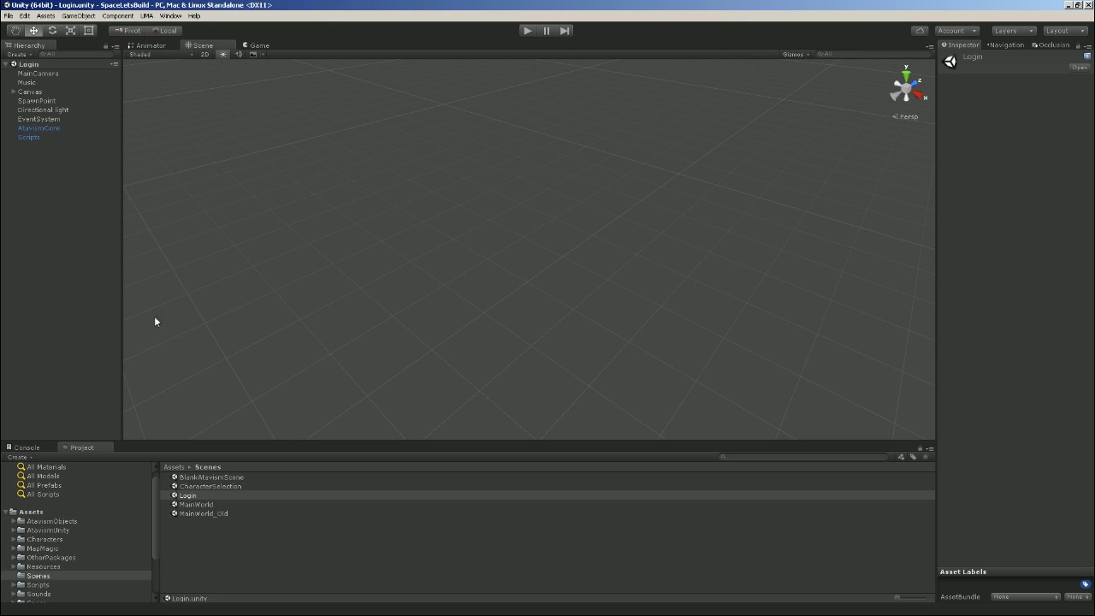
pyautogui.scroll(-3, 65, 551)
pyautogui.click(47, 552)
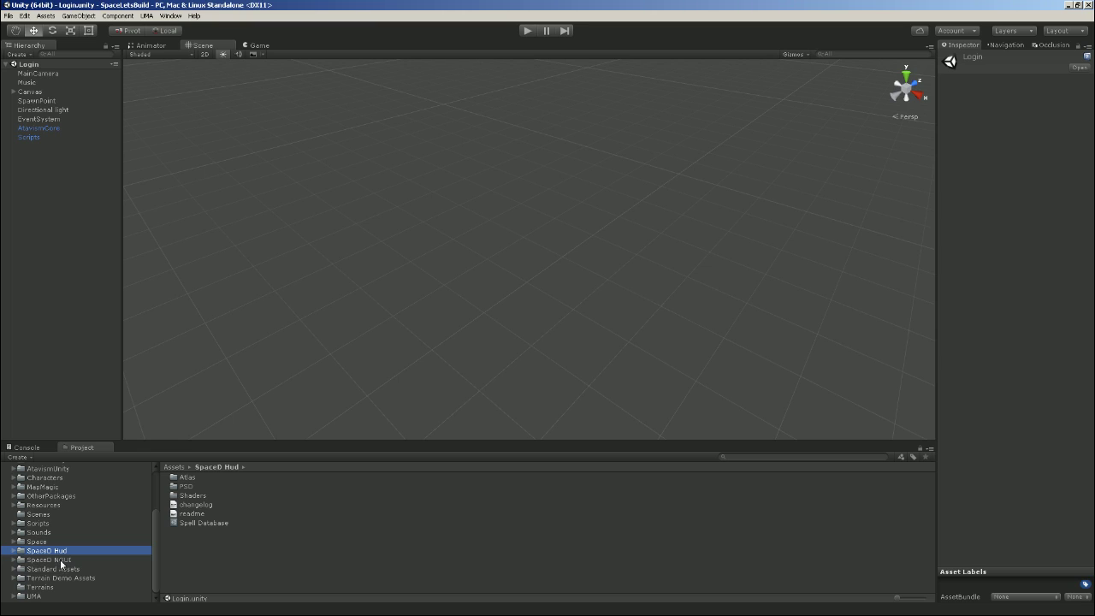
pyautogui.click(62, 560)
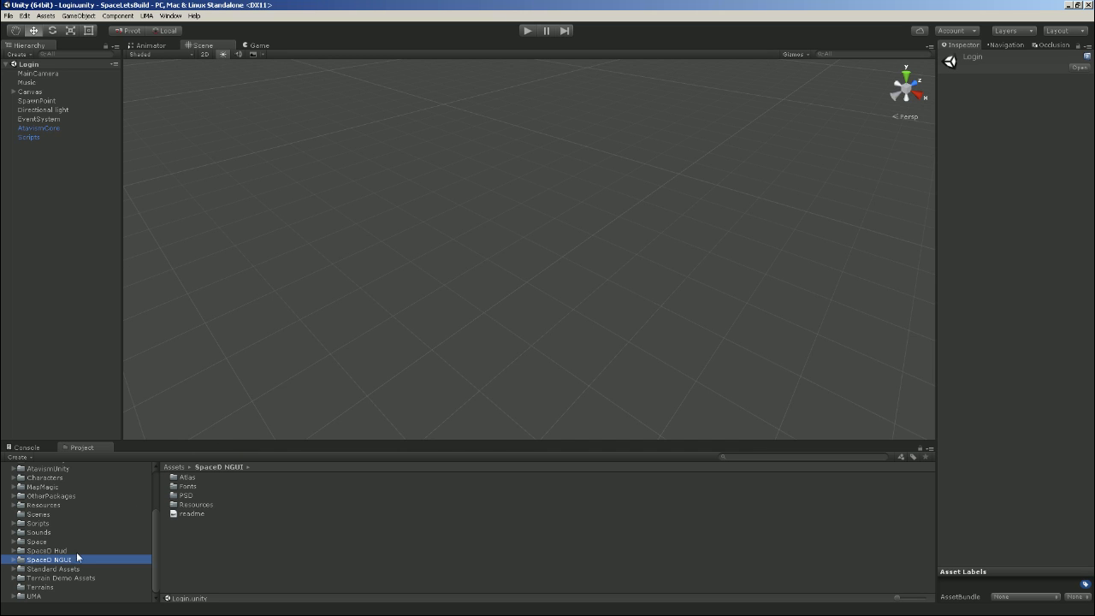
# Open the MainWorld scene from the Scenes folder and show the whole space station
pyautogui.click(41, 514)
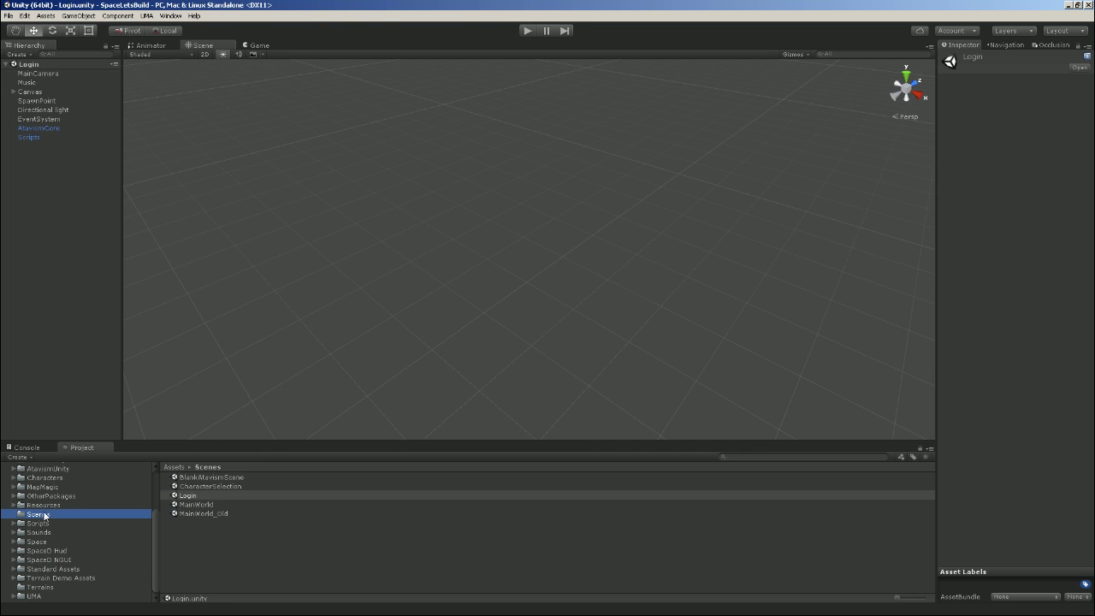
pyautogui.doubleClick(203, 505)
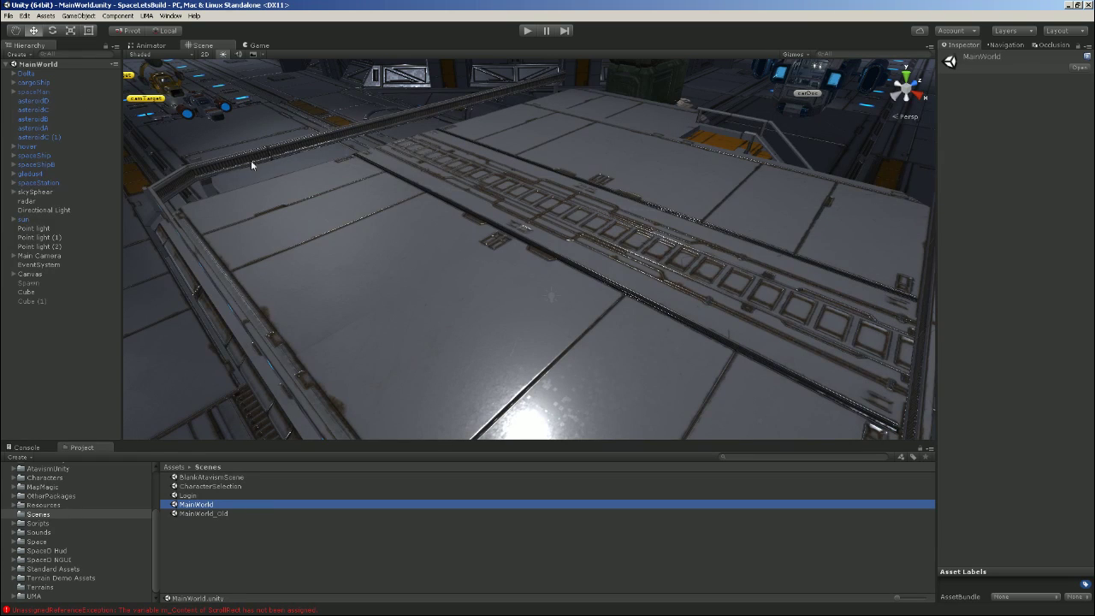
pyautogui.scroll(-10, 359, 201)
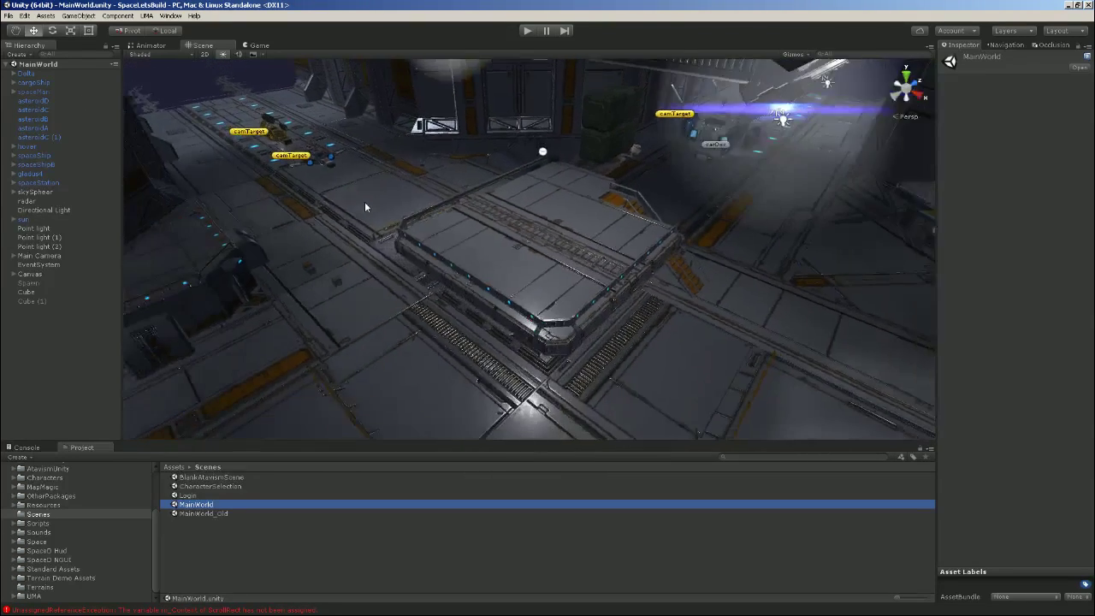
pyautogui.scroll(-10, 365, 207)
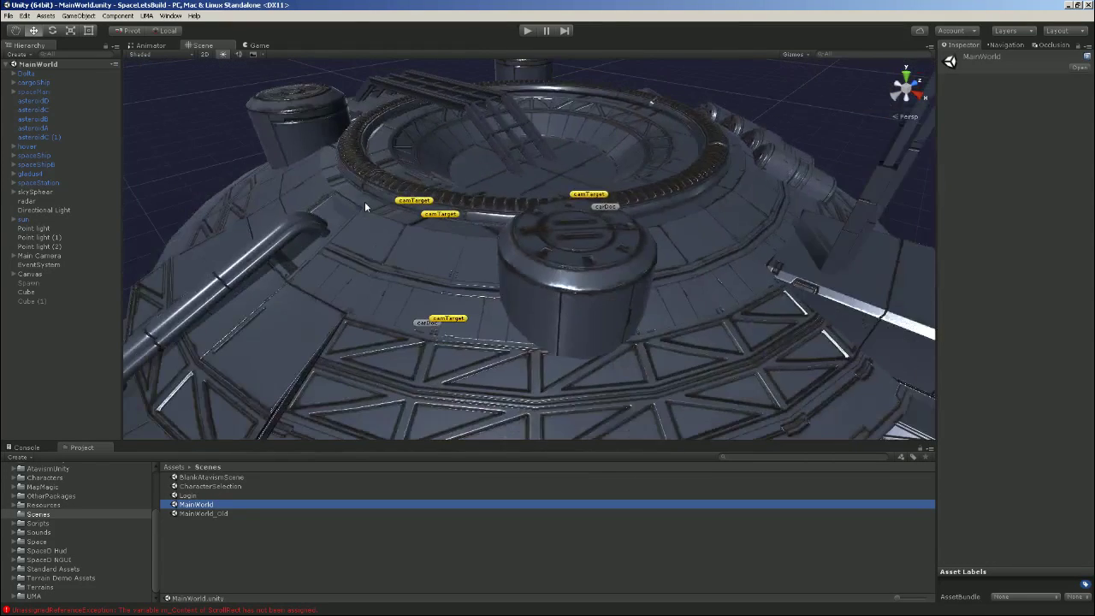
pyautogui.scroll(-3, 364, 201)
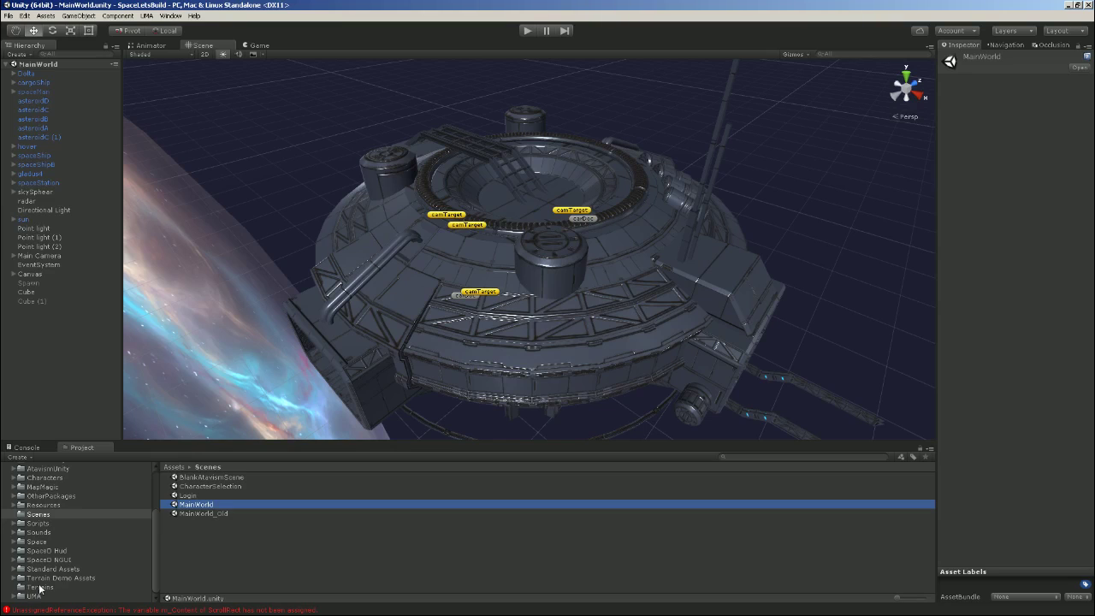
# Expand the SpaceD Hud folder down to Atlas and Textures, and view the Materials folder contents
pyautogui.click(55, 552)
pyautogui.click(15, 552)
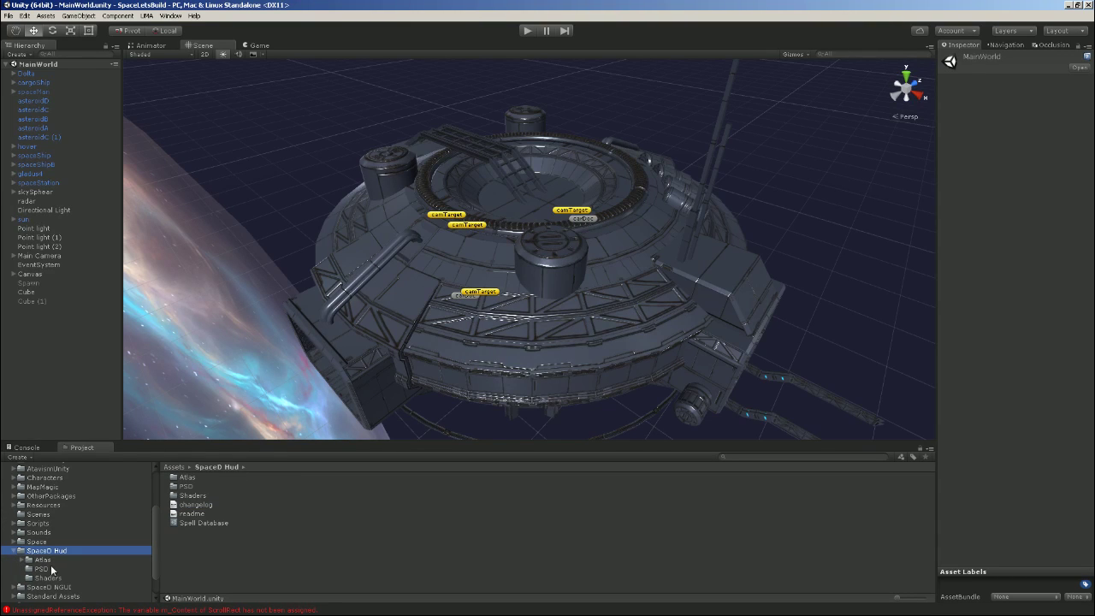
pyautogui.click(44, 561)
pyautogui.click(23, 560)
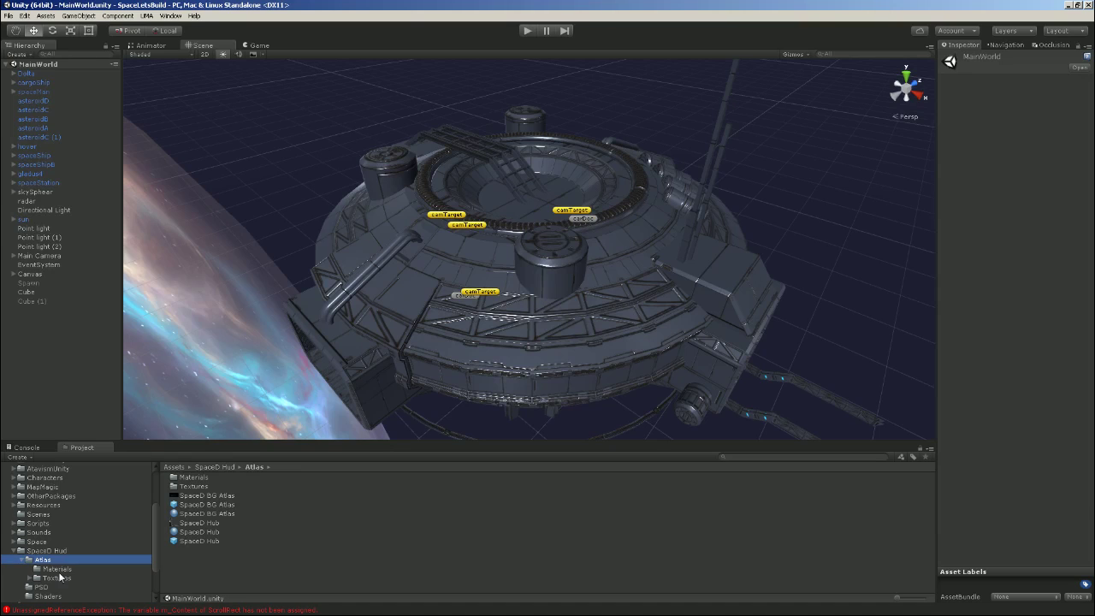
pyautogui.click(59, 570)
pyautogui.click(30, 578)
pyautogui.scroll(-3, 81, 551)
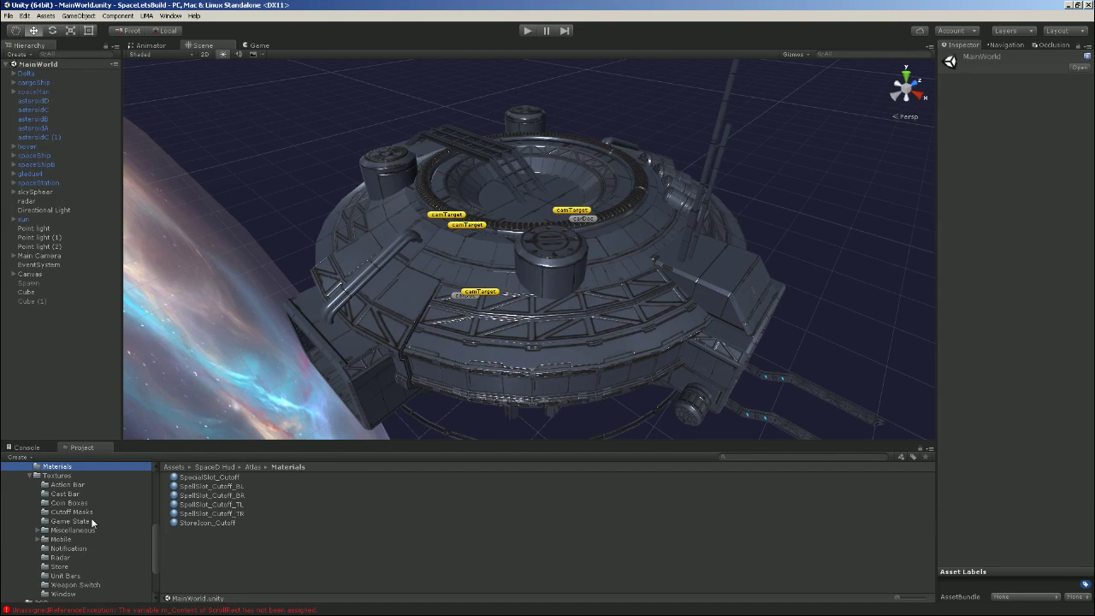
# Expand the Miscellaneous textures folder of SpaceD Hud and view its Square Frame textures
pyautogui.click(37, 531)
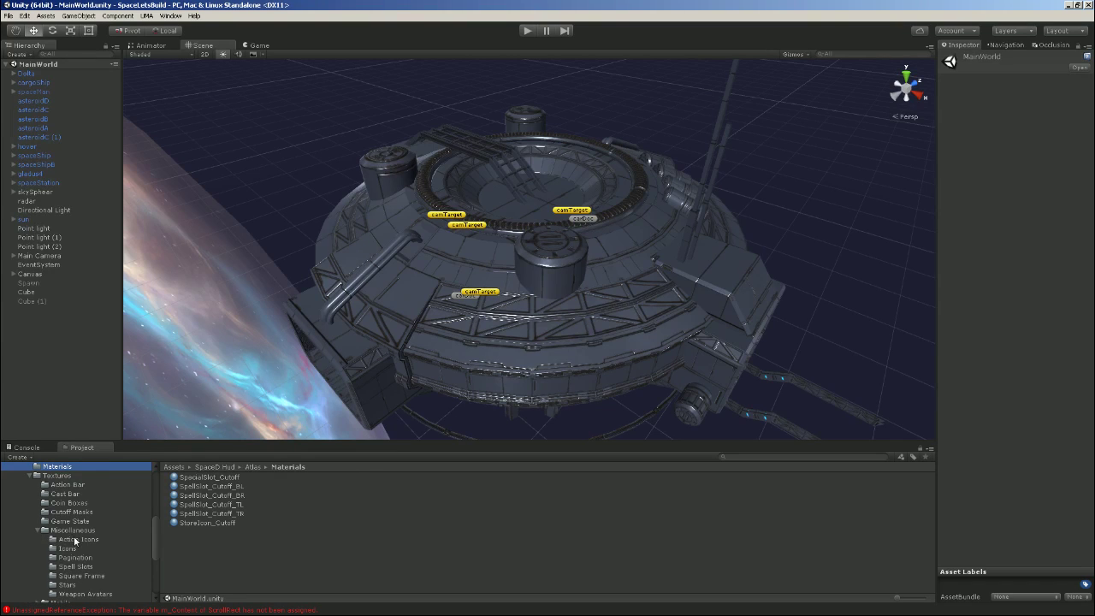
pyautogui.click(77, 530)
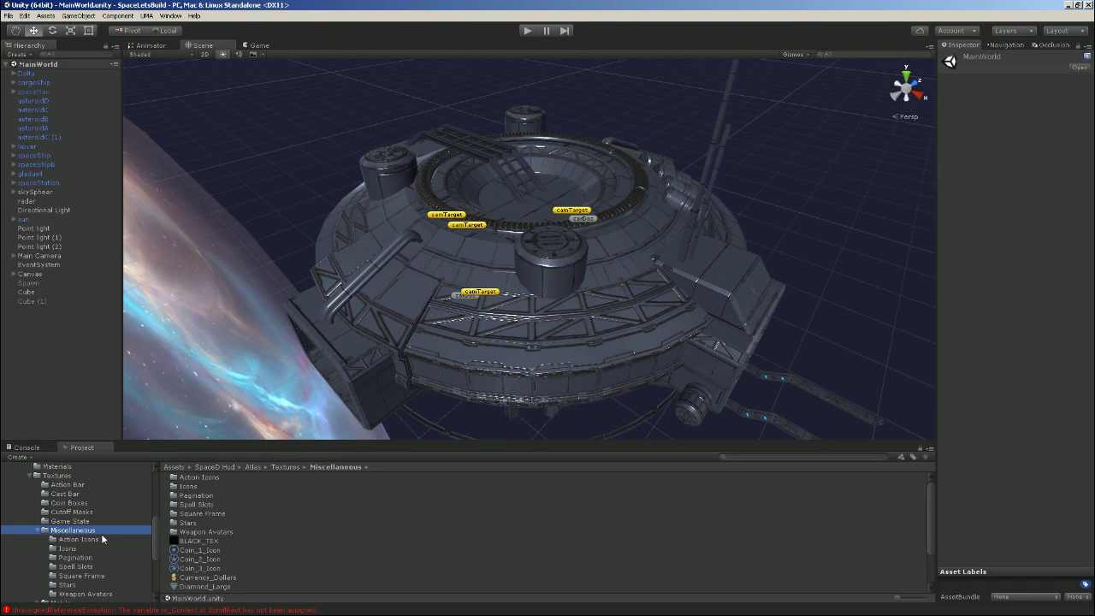
pyautogui.scroll(-3, 101, 537)
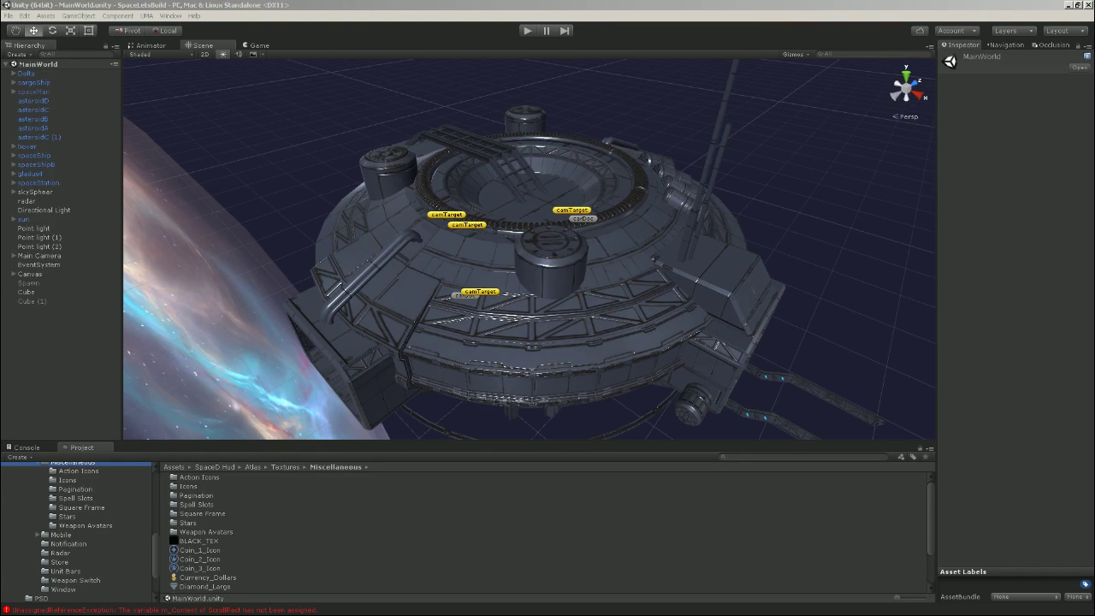
pyautogui.click(86, 511)
pyautogui.scroll(3, 83, 518)
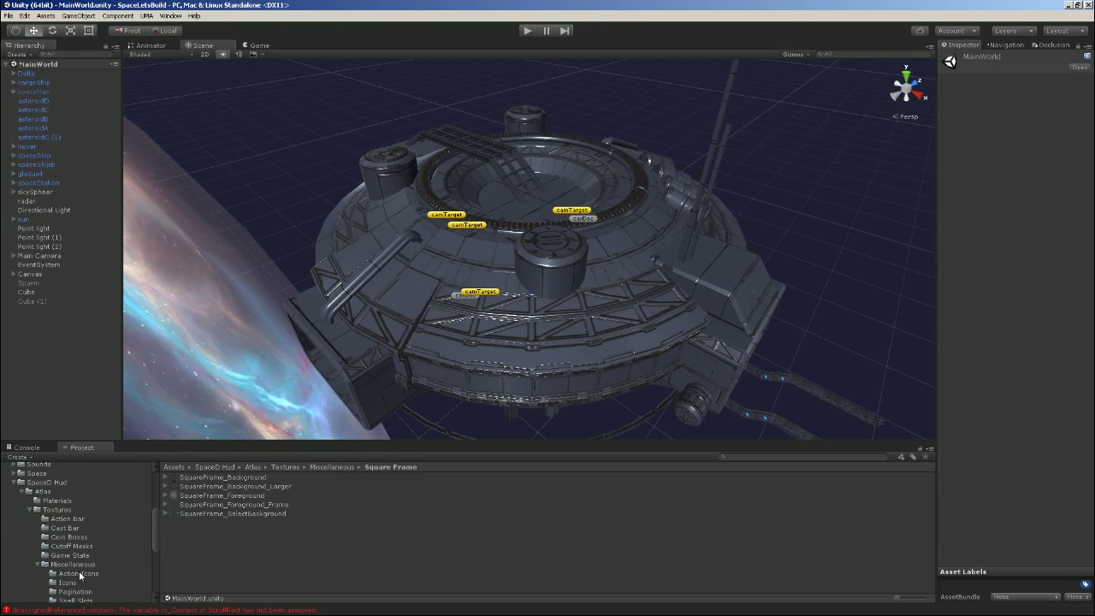
# Examine the textures in the Spell Slots, Icons and Action Icons folders, checking SpellSlot_A_Hover for a sprite
pyautogui.scroll(-3, 82, 578)
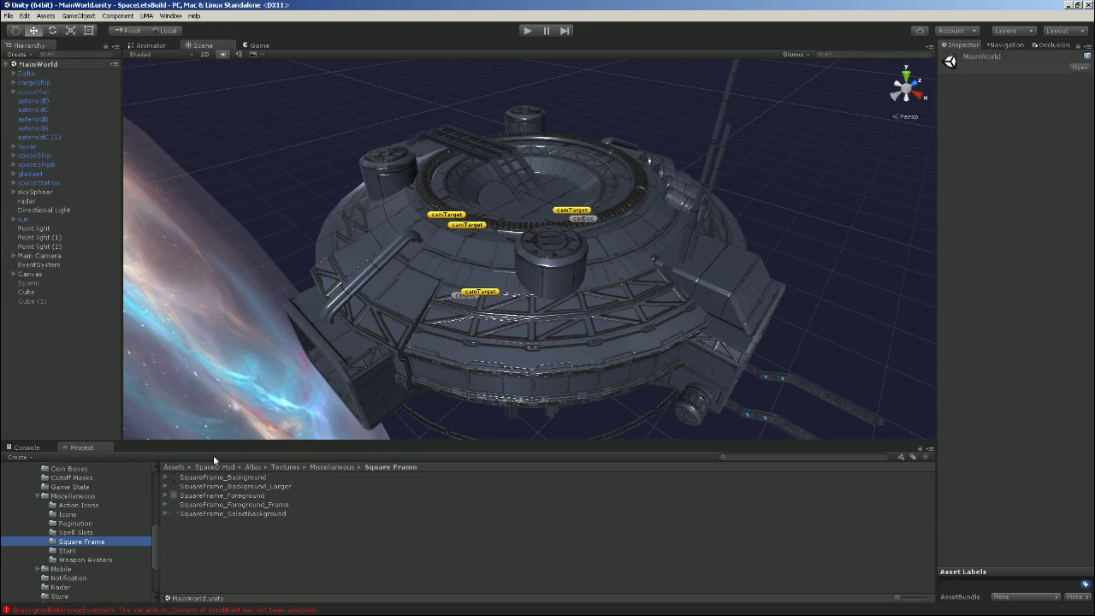
pyautogui.click(82, 533)
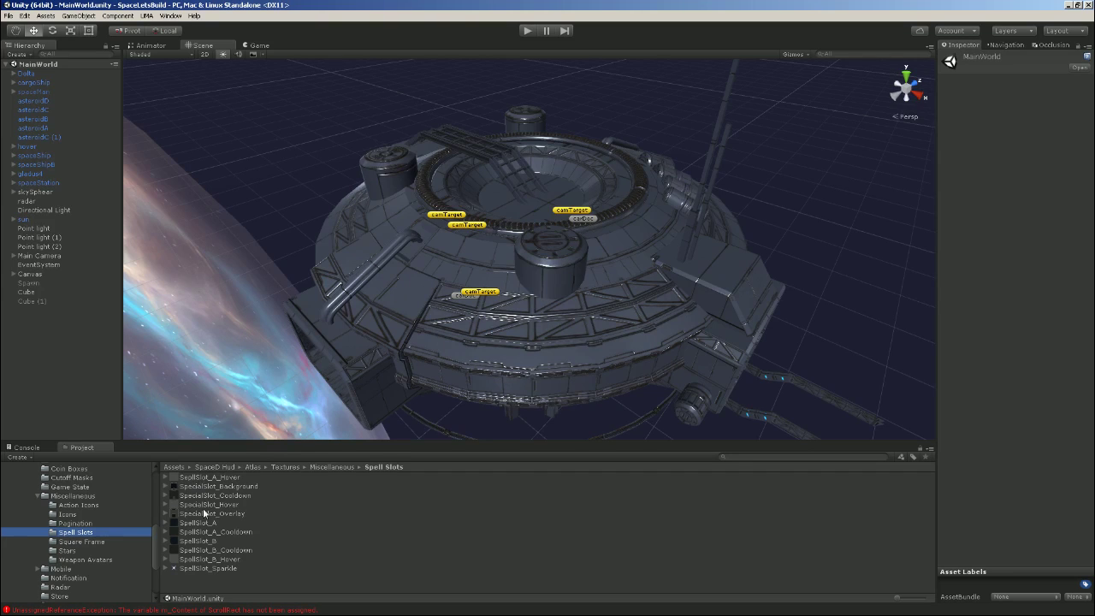
pyautogui.click(165, 475)
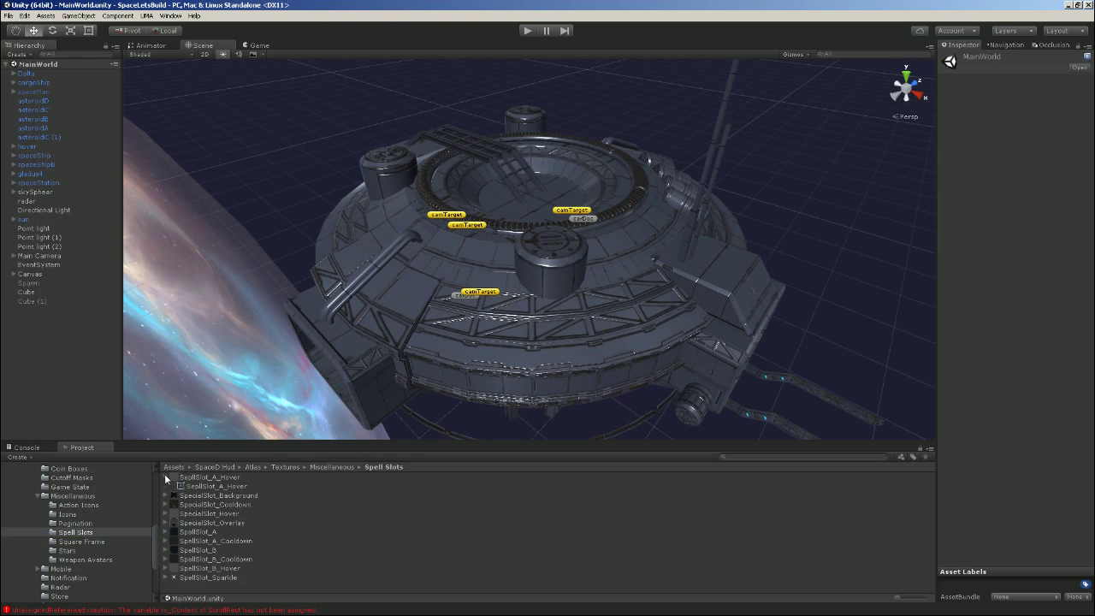
pyautogui.click(67, 515)
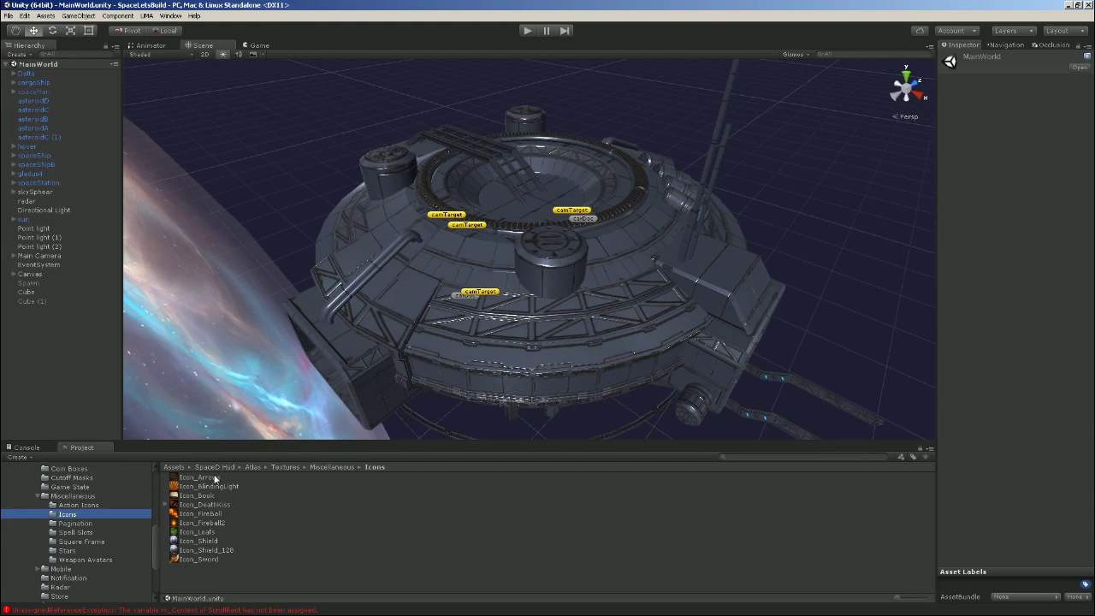
pyautogui.click(90, 506)
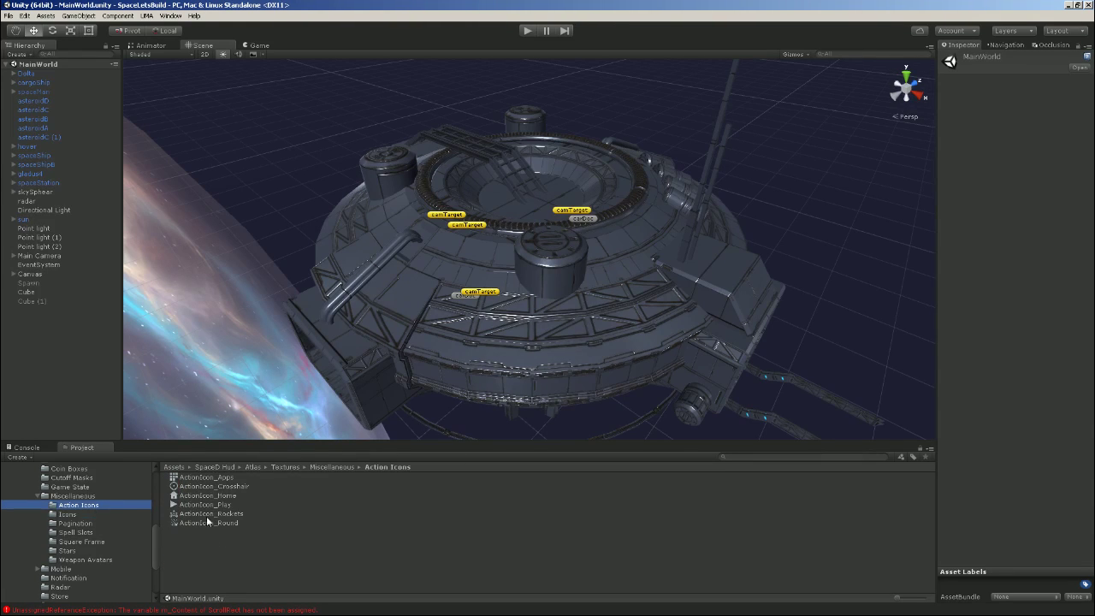
# Set the texture type of ActionIcon_Apps to Sprite (2D and UI) and apply the import settings
pyautogui.click(189, 477)
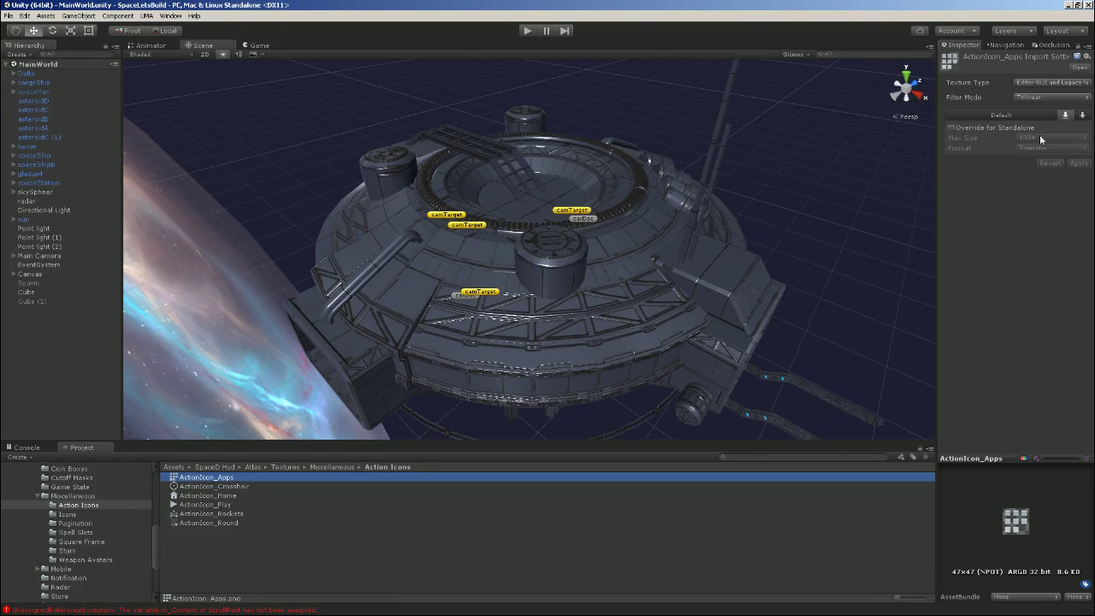
pyautogui.click(1072, 83)
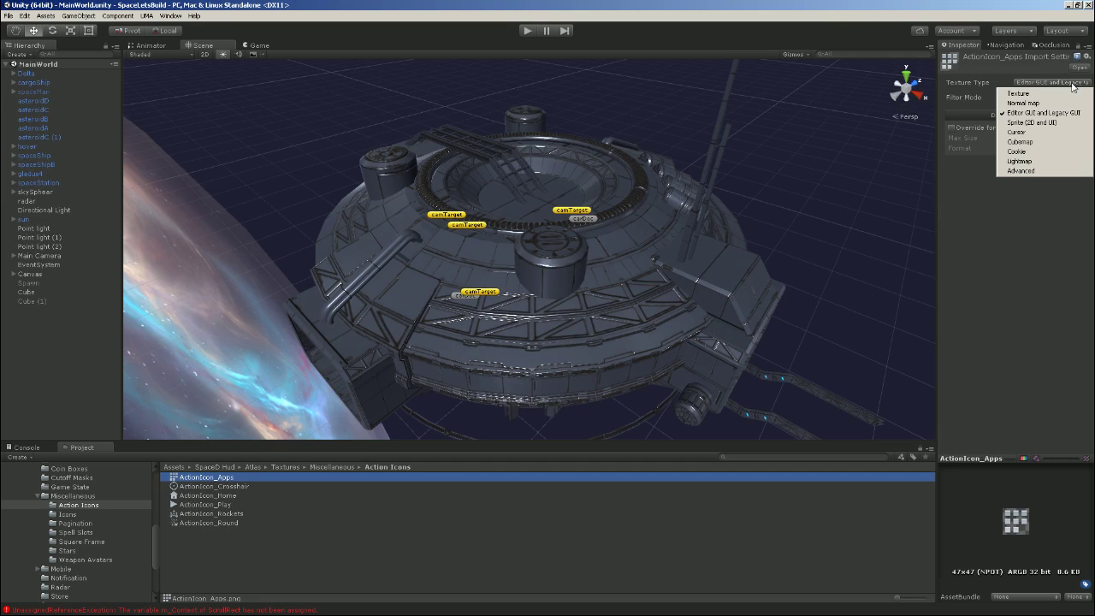
pyautogui.click(1052, 123)
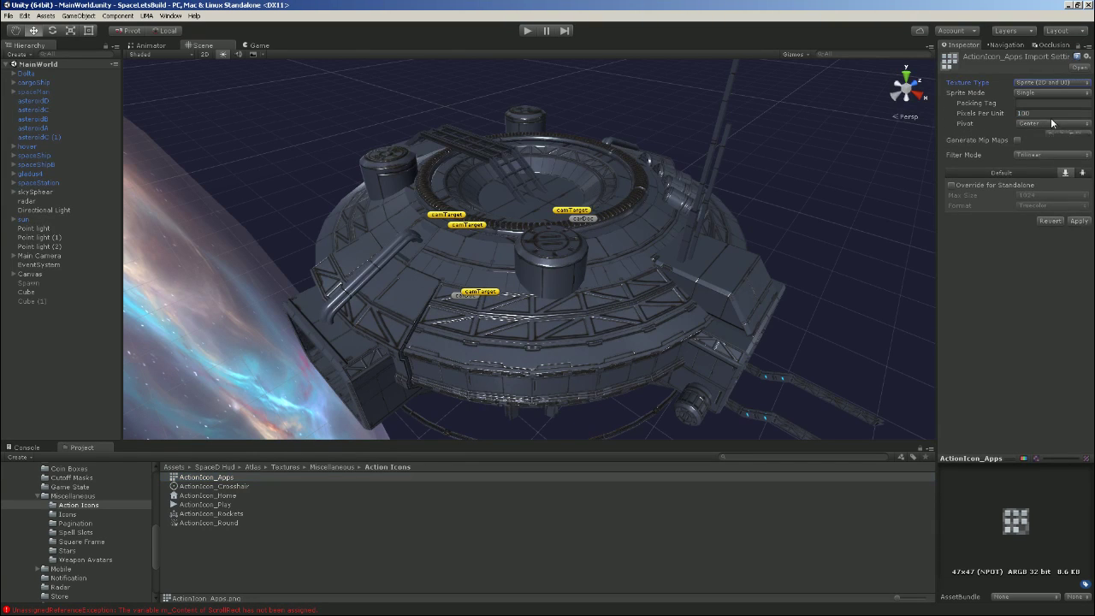
pyautogui.click(1079, 226)
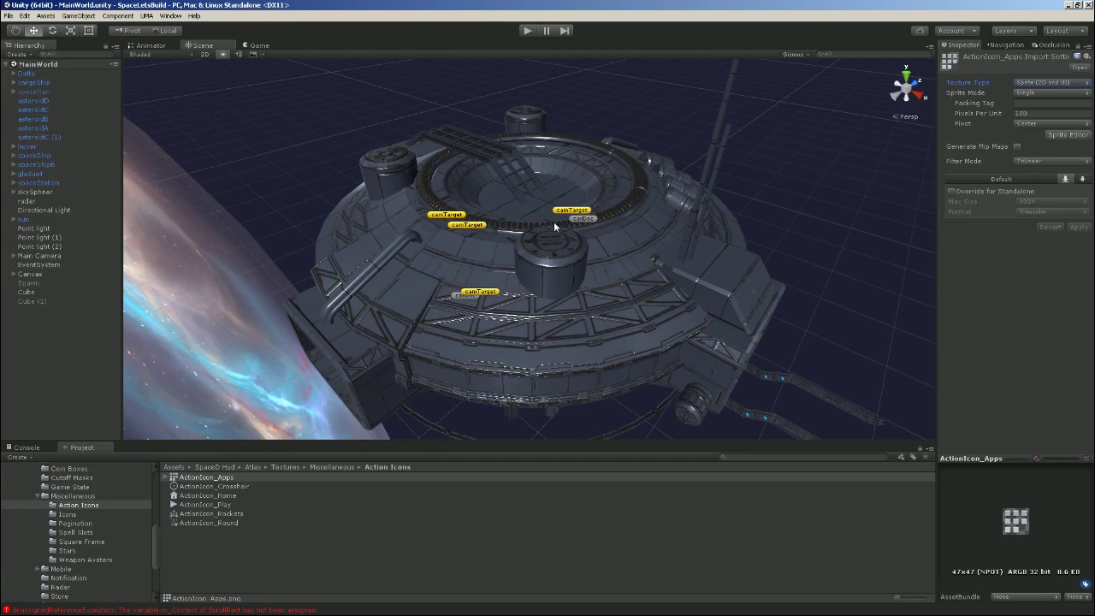
# Check the import settings of ActionIcon_Crosshair, then view the Pagination and Spell Slots texture folders
pyautogui.click(201, 486)
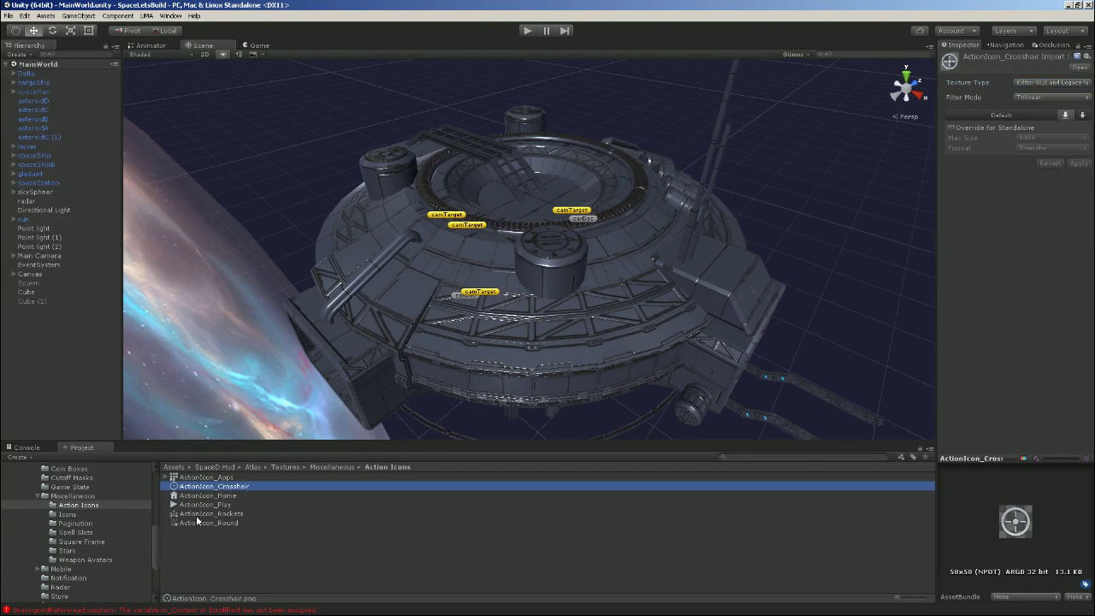
pyautogui.click(208, 523)
pyautogui.click(204, 488)
pyautogui.click(87, 524)
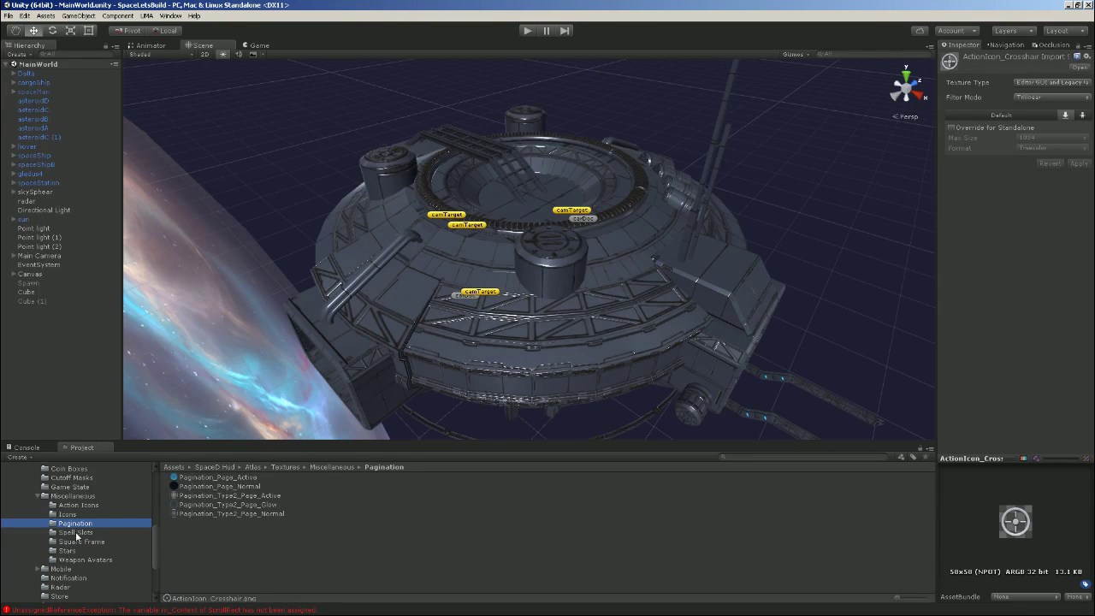
pyautogui.click(76, 532)
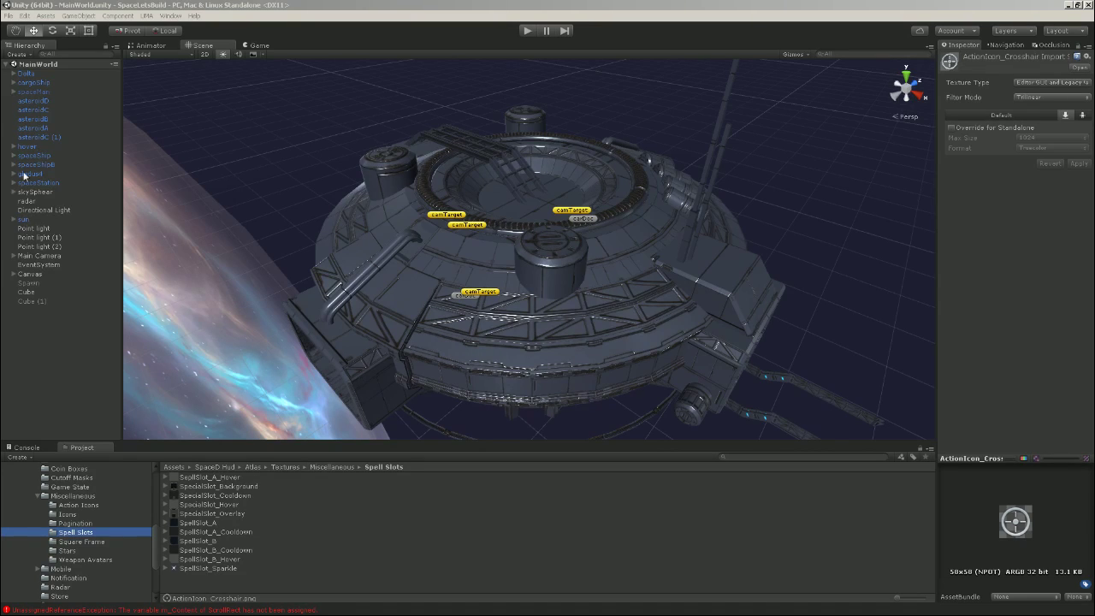
# Expand the Canvas object in the hierarchy, select its ActionBar and frame it in the scene view
pyautogui.click(13, 274)
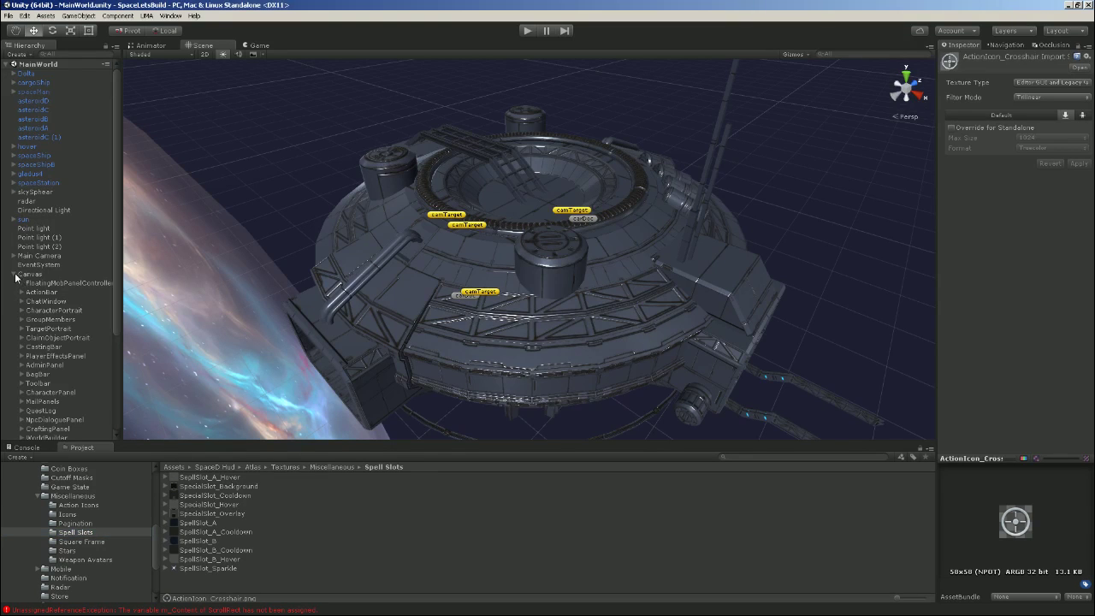
pyautogui.click(30, 273)
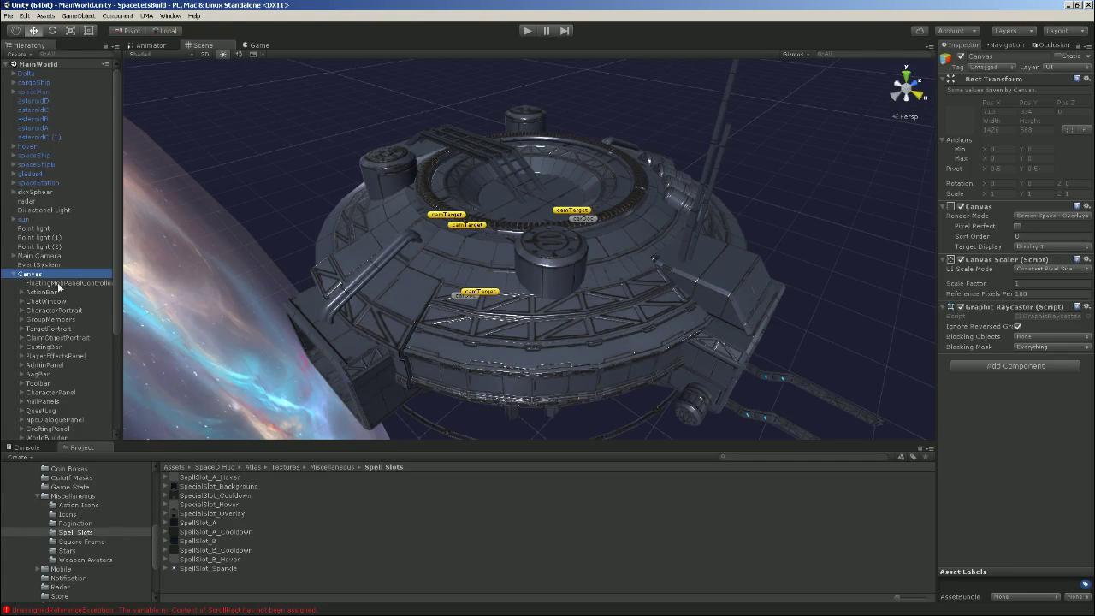
pyautogui.scroll(-3, 62, 290)
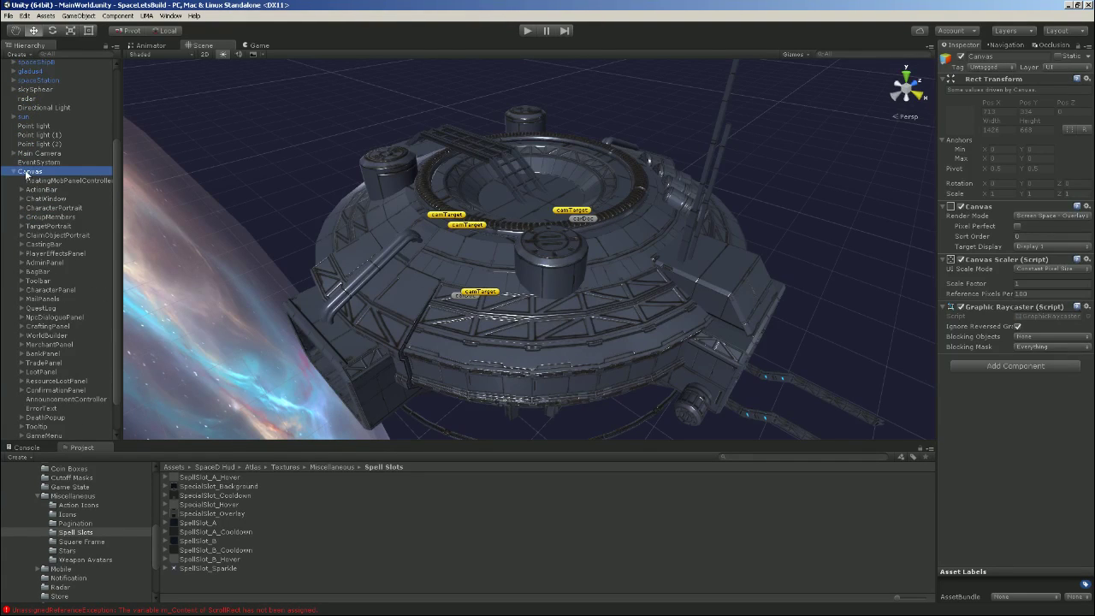
pyautogui.click(41, 191)
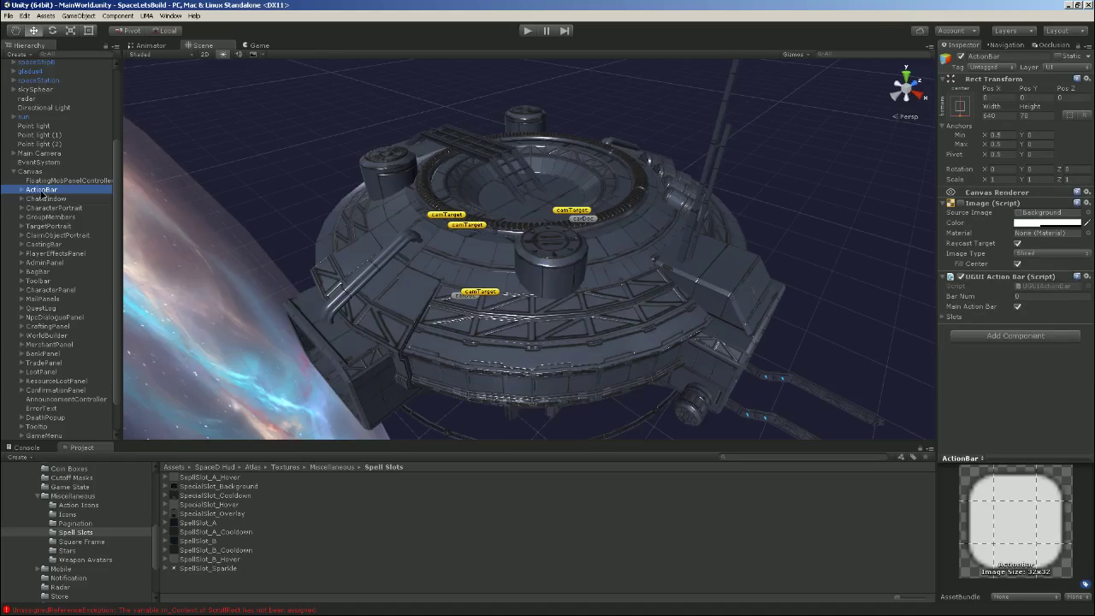
pyautogui.doubleClick(41, 192)
pyautogui.keyDown('alt'); pyautogui.moveTo(361, 265); pyautogui.dragTo(469, 245); pyautogui.keyUp('alt')
pyautogui.moveTo(471, 245)
pyautogui.mouseDown(button='right')
pyautogui.moveTo(516, 234)
pyautogui.moveTo(491, 243)
pyautogui.mouseUp(button='right')
pyautogui.moveTo(447, 266); pyautogui.dragTo(569, 251, button='middle')
pyautogui.scroll(6, 568, 248)
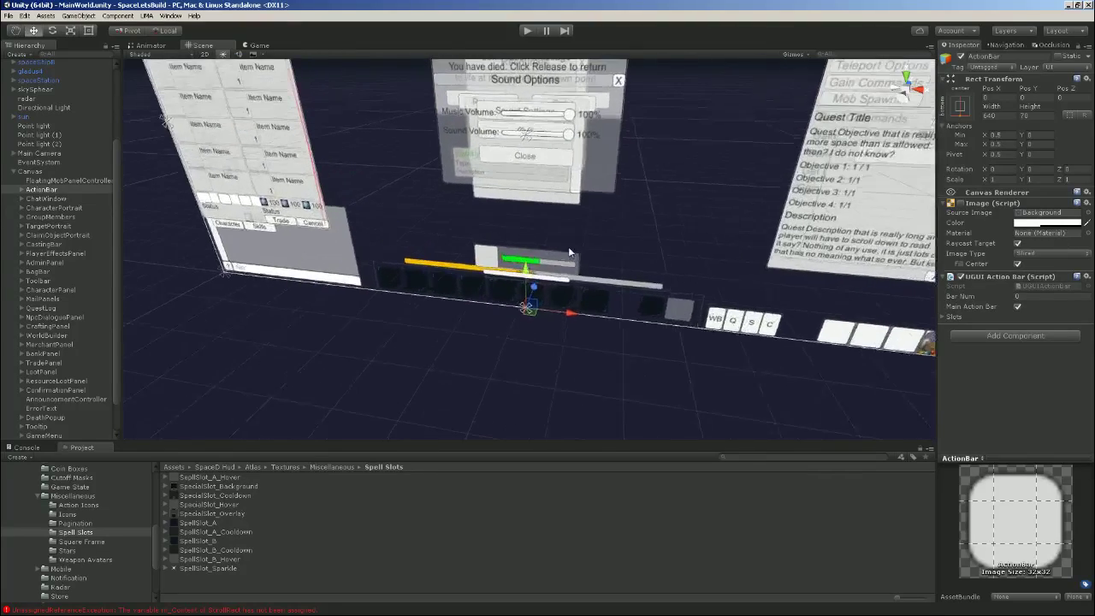
pyautogui.press('f')
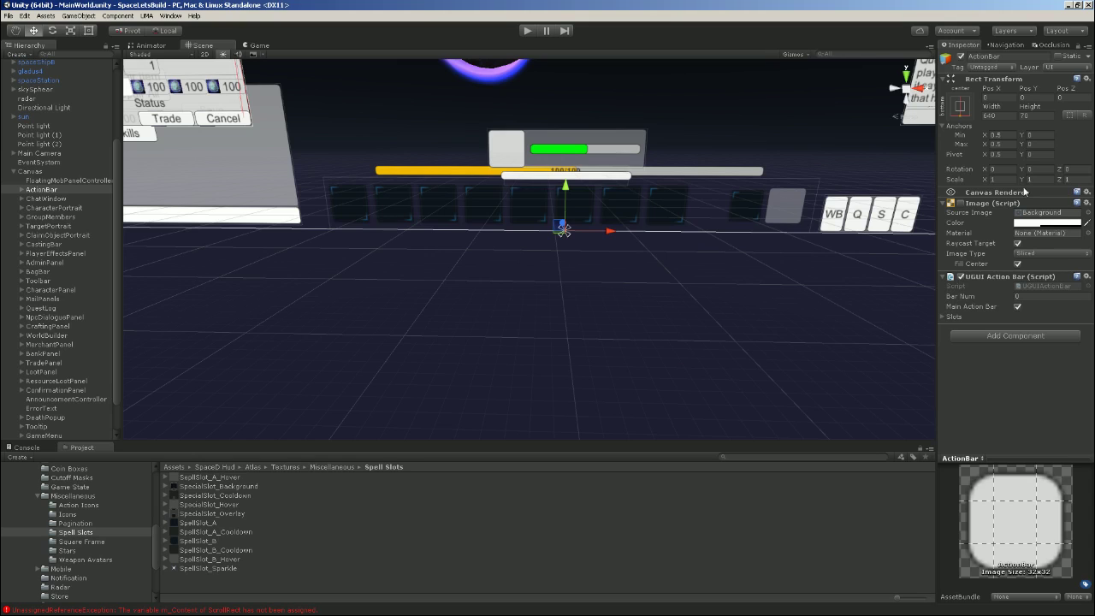
# Enable the Image component on the ActionBar to show its background
pyautogui.click(960, 203)
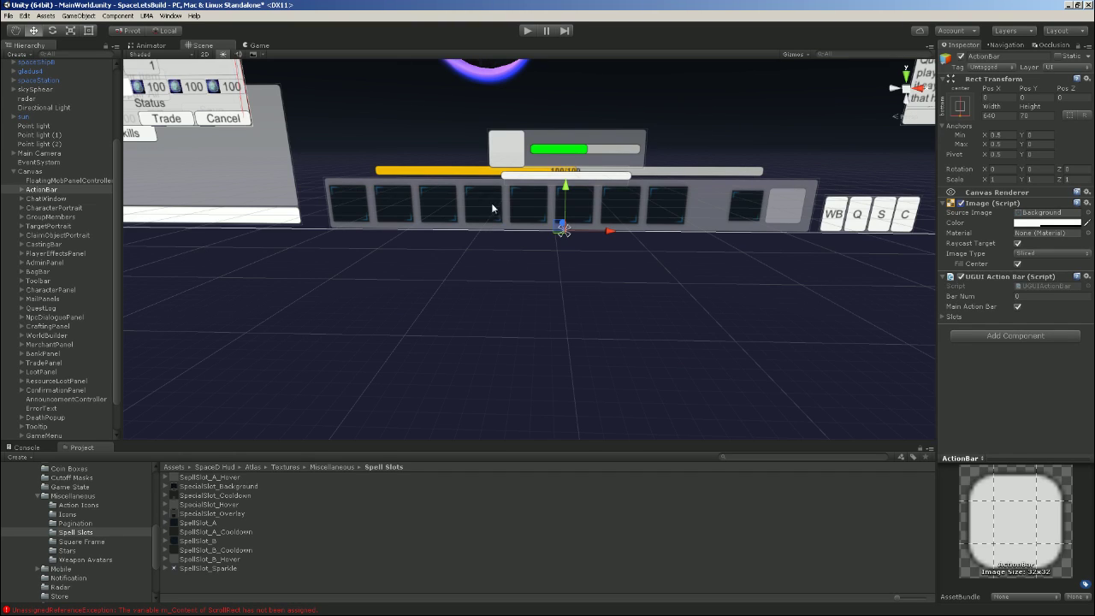
pyautogui.moveTo(634, 225); pyautogui.dragTo(648, 187, button='right')
pyautogui.scroll(5, 646, 222)
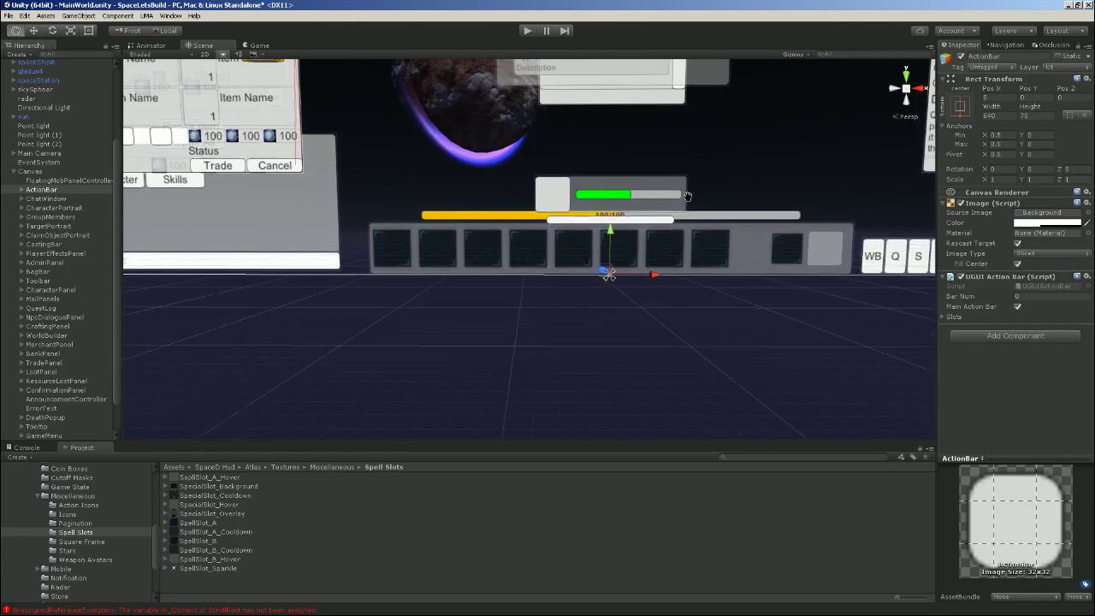
# Disable the ActionBar's Image component, then expand the ActionBar and check ActionSlot 1's settings
pyautogui.moveTo(648, 203); pyautogui.dragTo(643, 203, button='middle')
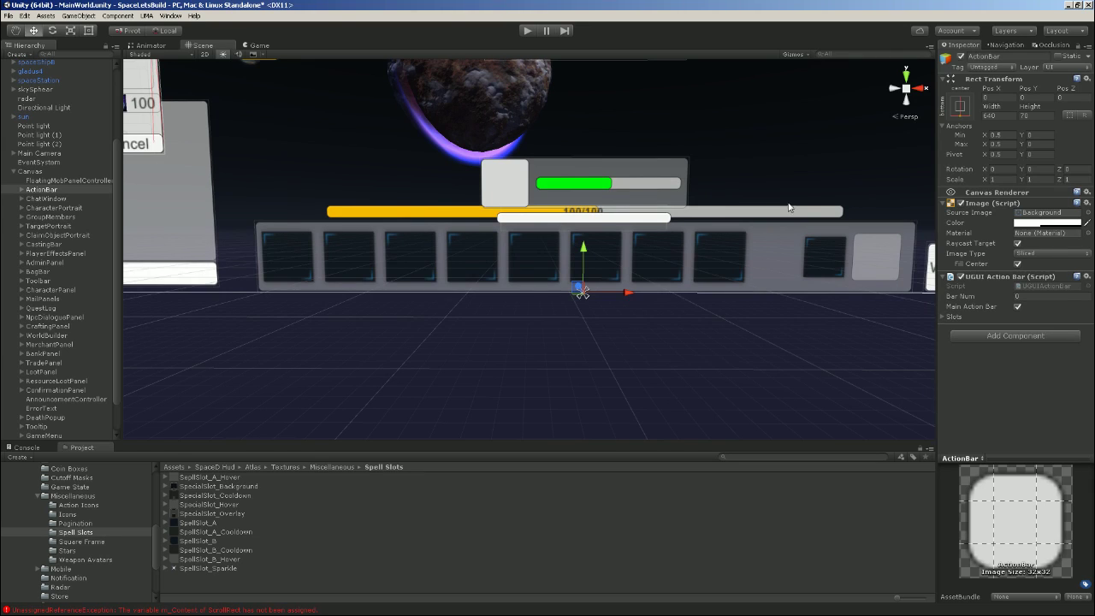
pyautogui.click(962, 204)
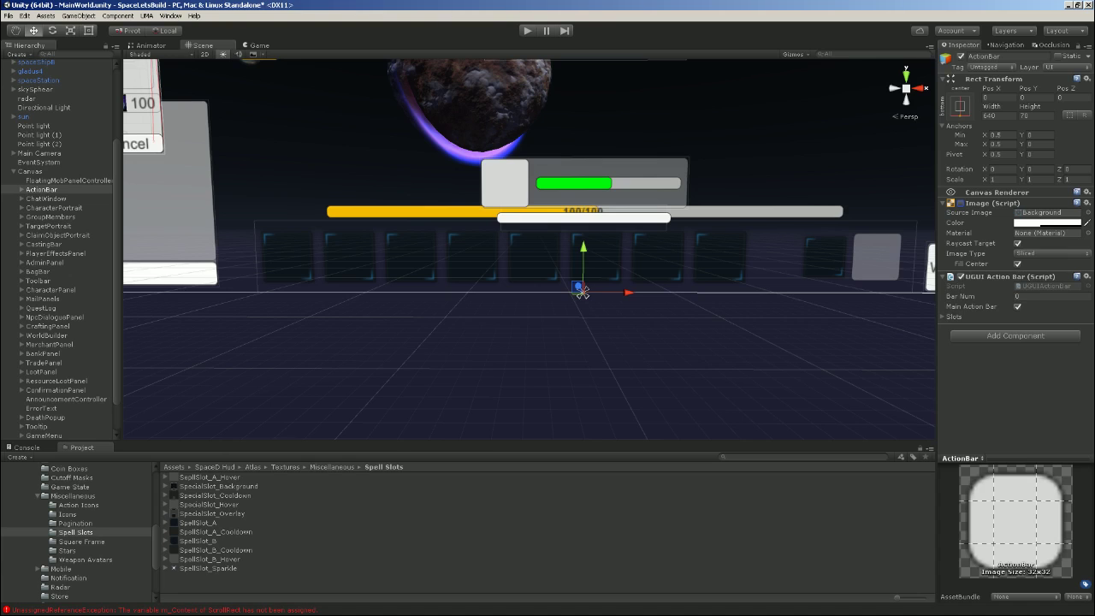
pyautogui.click(21, 190)
pyautogui.click(57, 201)
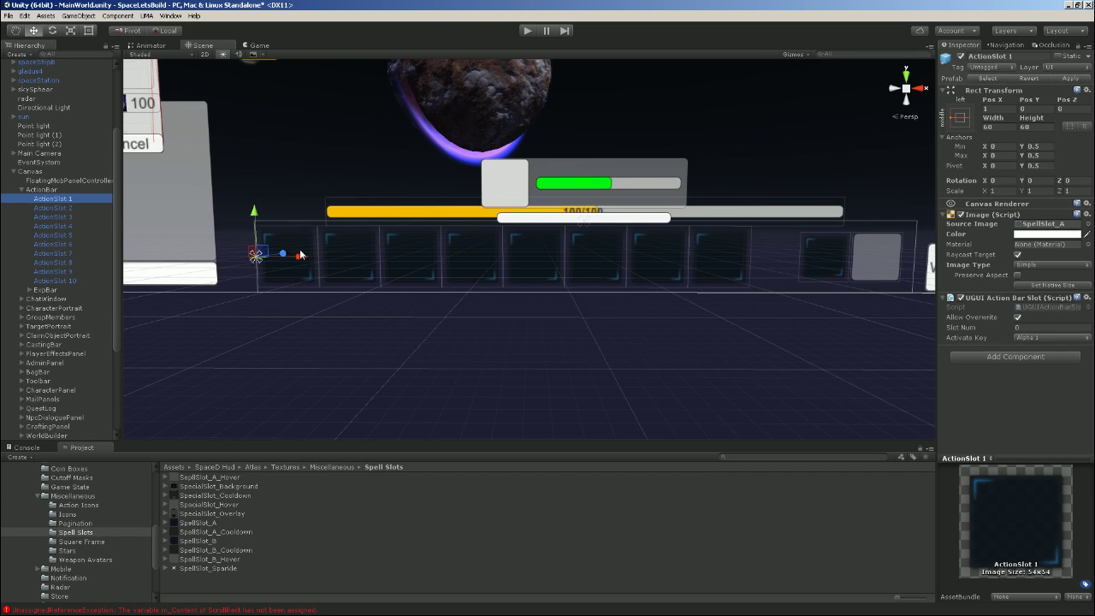
pyautogui.click(58, 202)
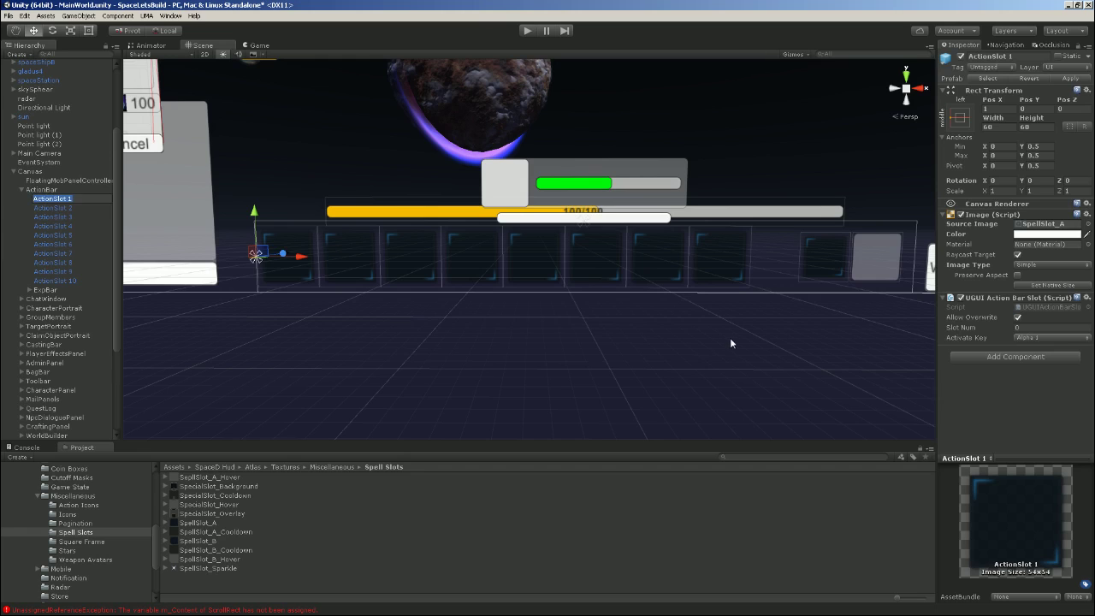
pyautogui.click(83, 183)
pyautogui.click(63, 199)
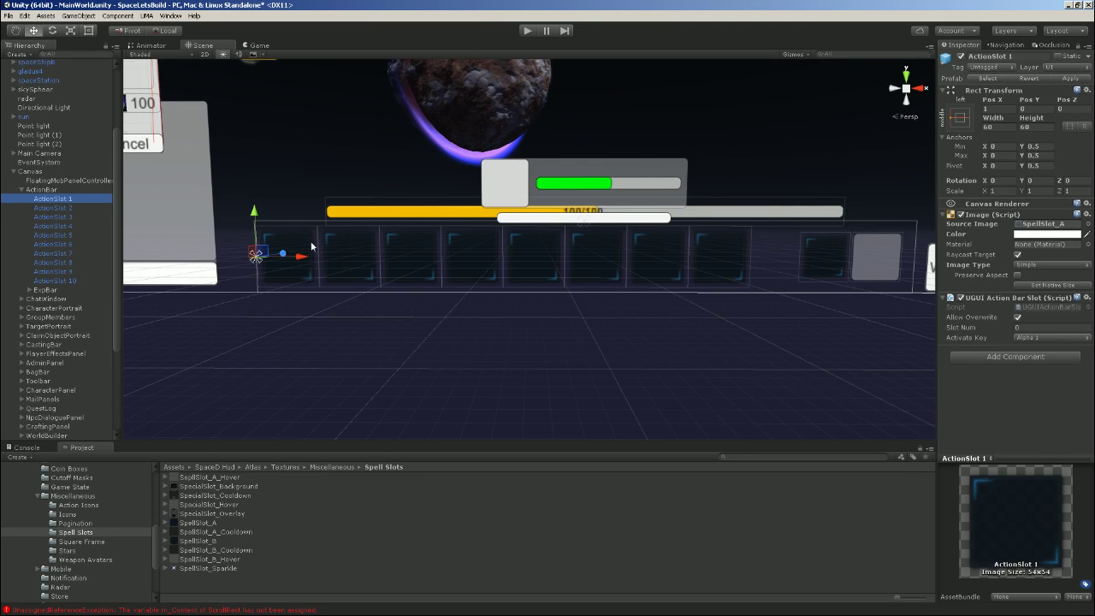
# Assign the SpellSlot_A sprite from the Spell Slots folder as the source image of ActionSlot 10
pyautogui.click(67, 272)
pyautogui.click(67, 282)
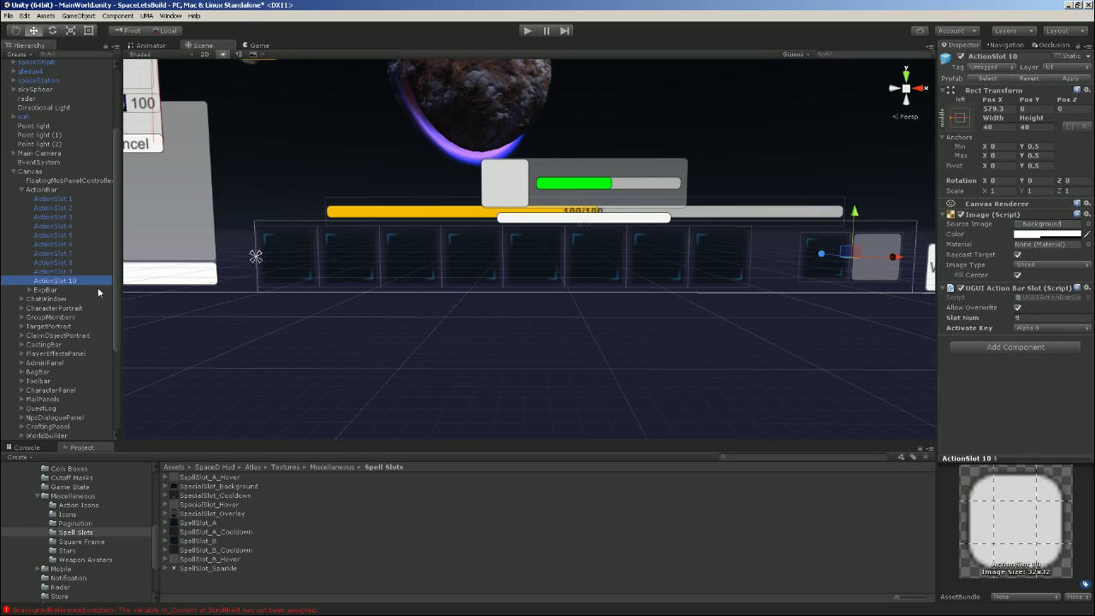
pyautogui.moveTo(811, 271); pyautogui.dragTo(628, 266, button='middle')
pyautogui.scroll(5, 645, 275)
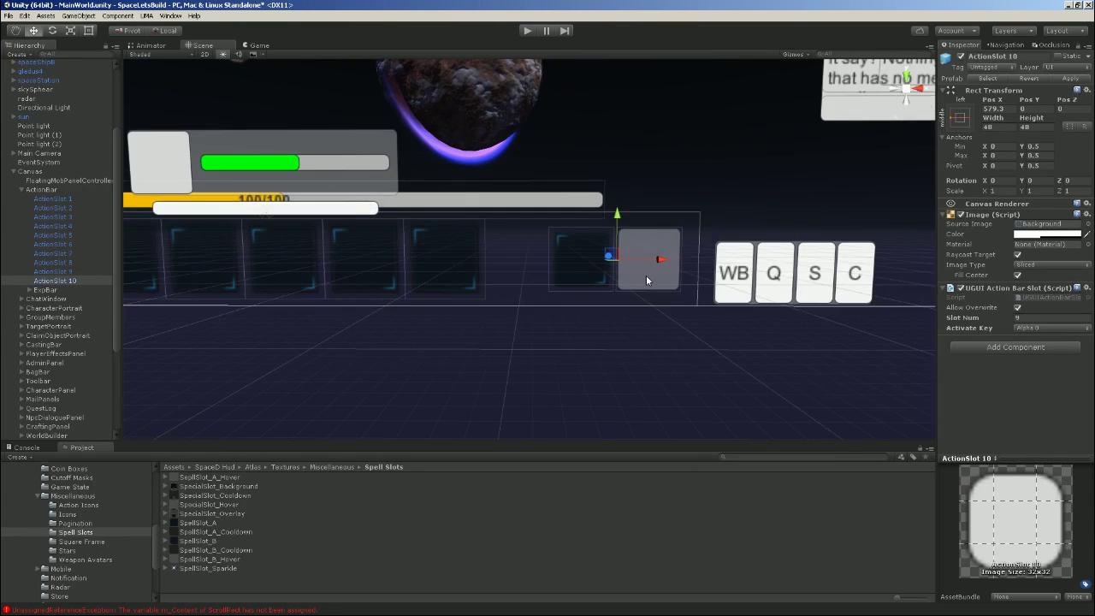
pyautogui.moveTo(695, 277); pyautogui.dragTo(646, 281, button='middle')
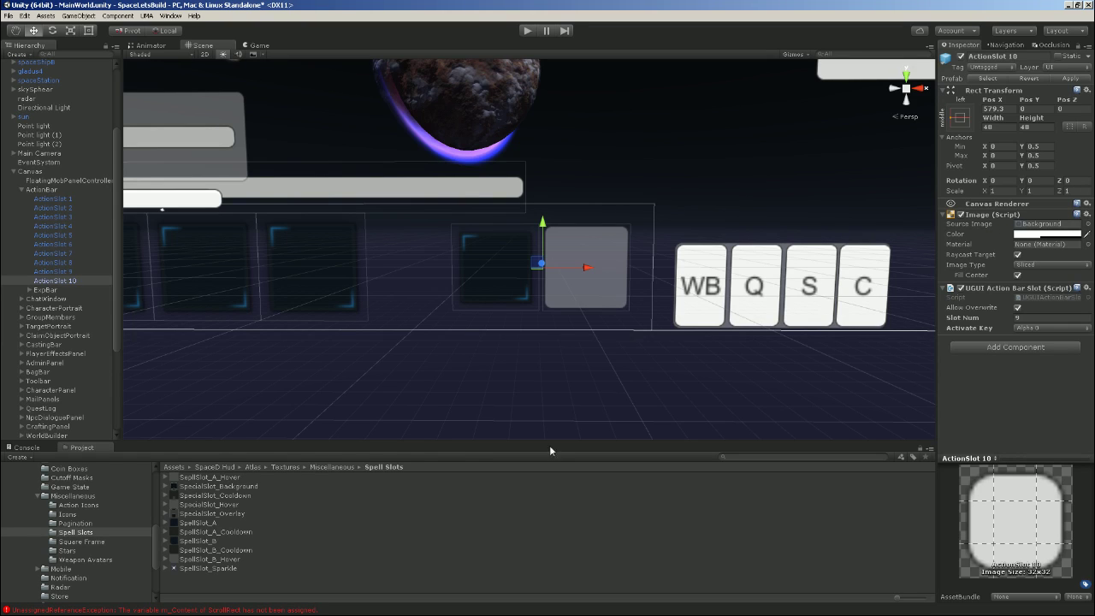
pyautogui.moveTo(195, 525); pyautogui.dragTo(1032, 225)
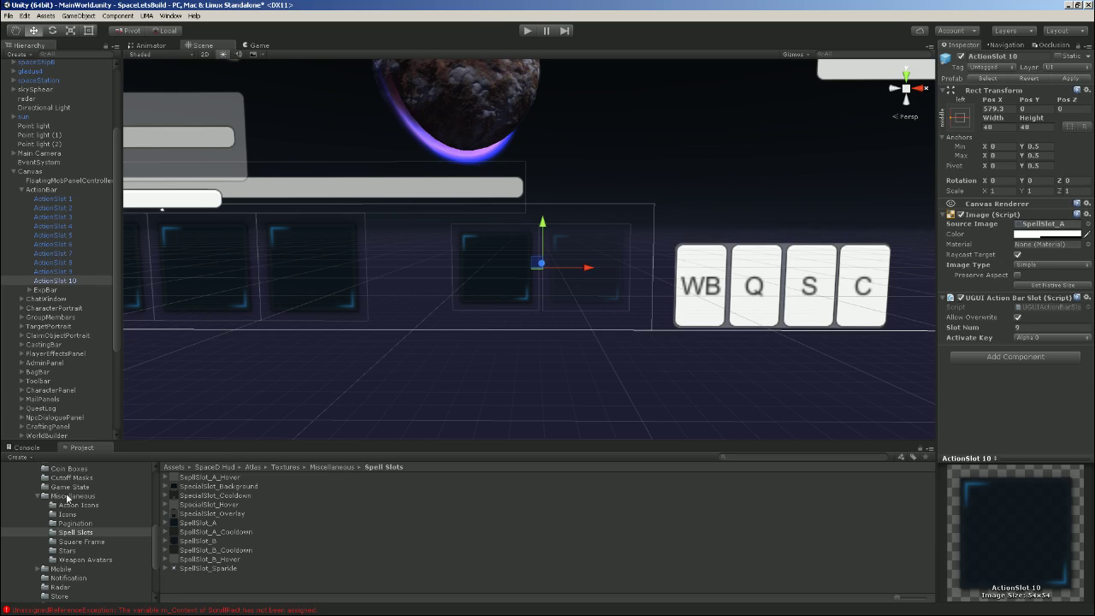
# Set the alpha of ActionSlot 10's image color to 255
pyautogui.click(1037, 234)
pyautogui.moveTo(134, 299); pyautogui.dragTo(200, 301)
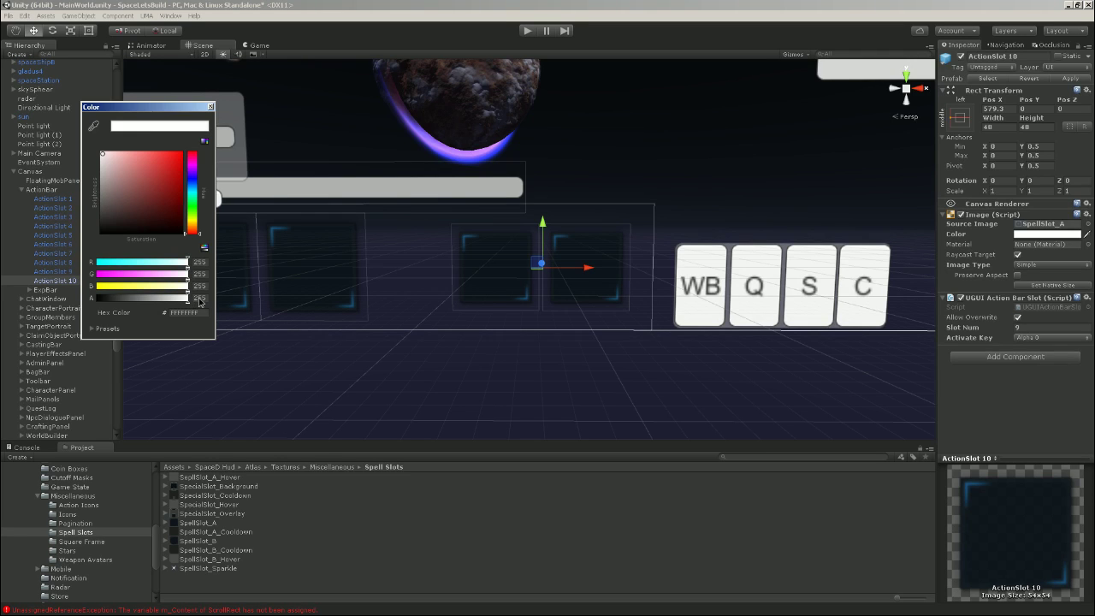
pyautogui.click(210, 106)
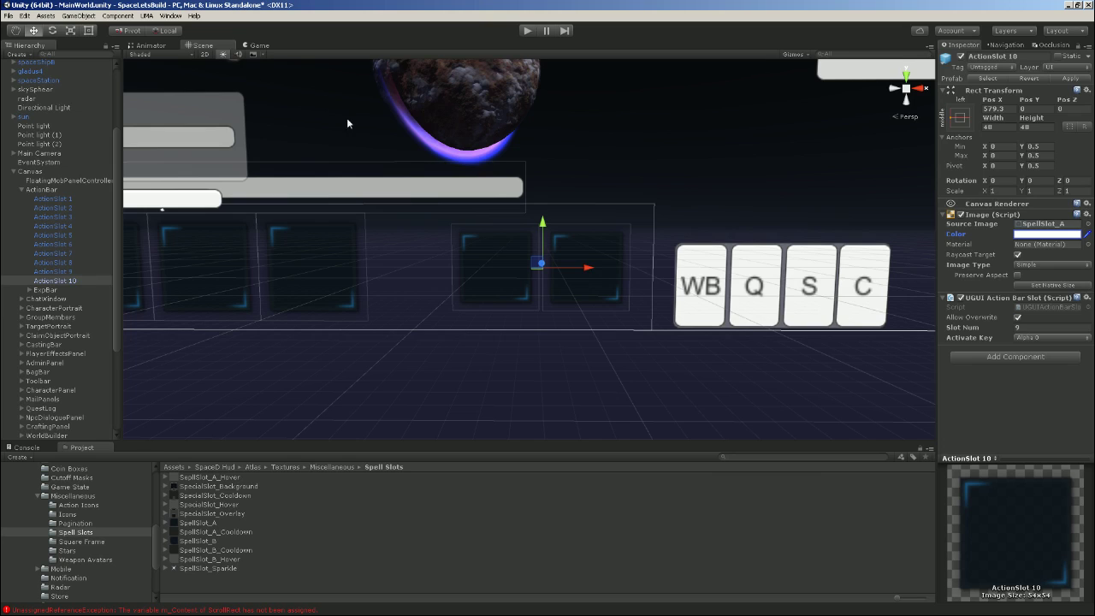
# Check the restyled action bar in the Game view, then return to the whole bar in the Scene view
pyautogui.click(271, 48)
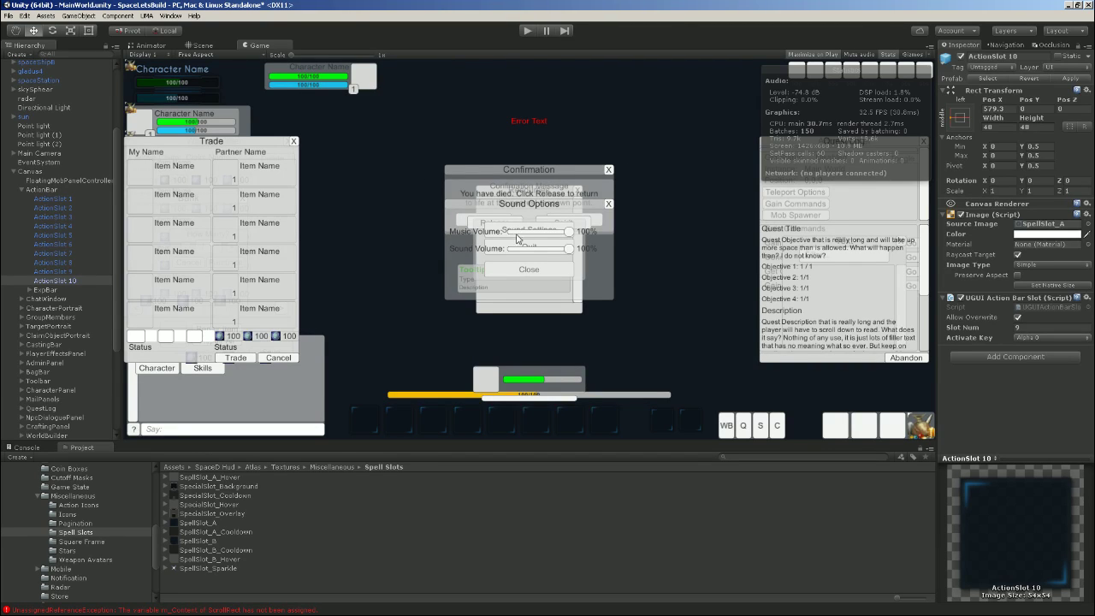
pyautogui.click(201, 46)
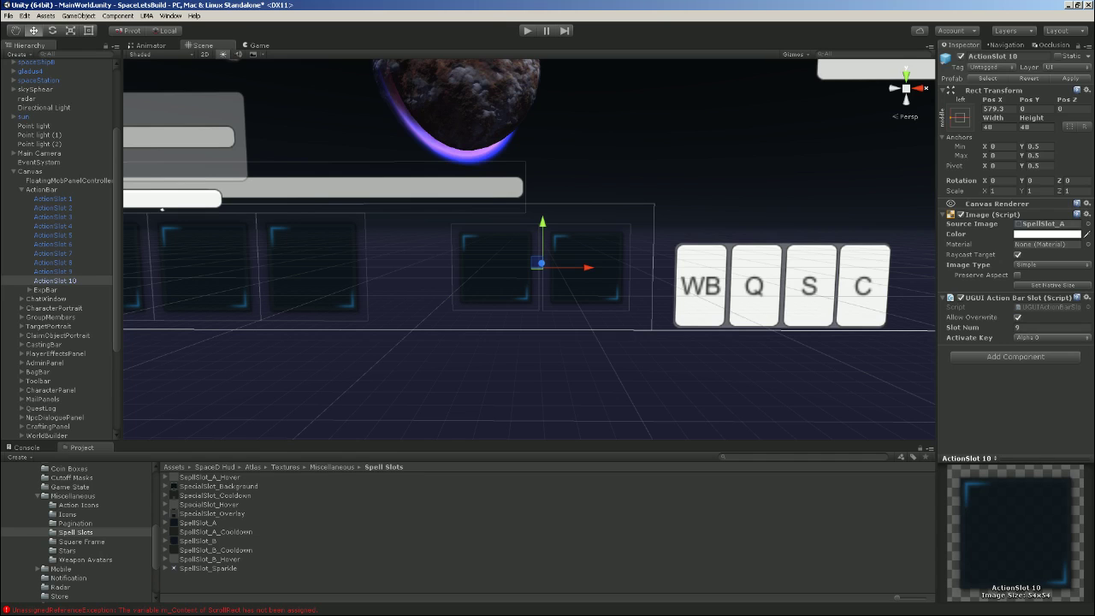
pyautogui.moveTo(281, 258); pyautogui.dragTo(559, 262, button='middle')
pyautogui.scroll(-4, 460, 279)
pyautogui.scroll(-2, 458, 277)
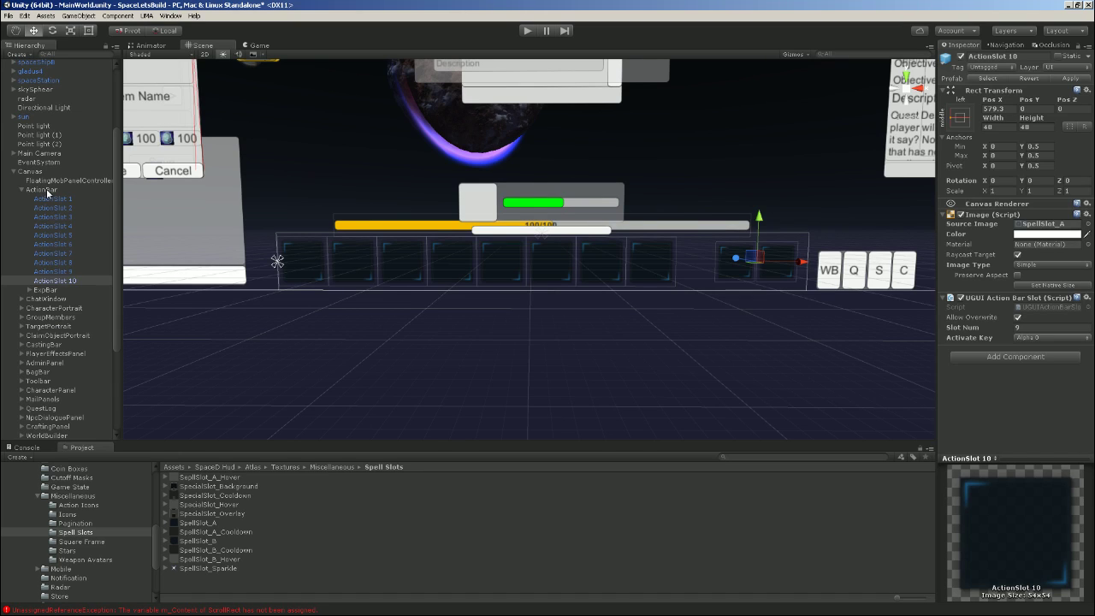
# Compare the width and height of the ActionBar with those of ActionSlots 1, 8, 9 and 10
pyautogui.click(47, 192)
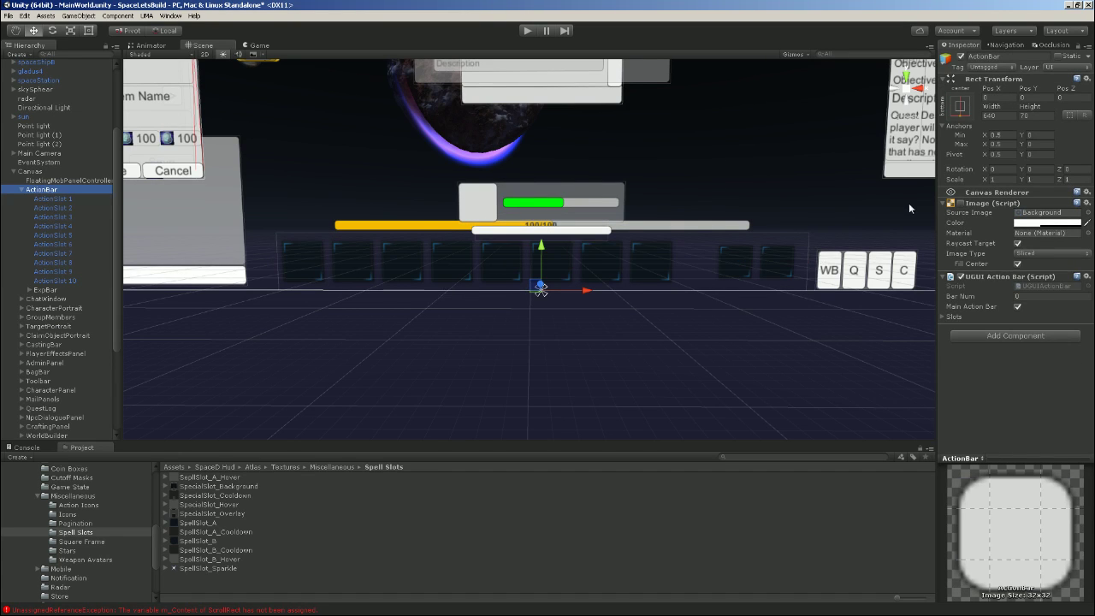
pyautogui.moveTo(1003, 116)
pyautogui.mouseDown()
pyautogui.moveTo(982, 116)
pyautogui.moveTo(1015, 117)
pyautogui.mouseUp()
pyautogui.click(991, 117)
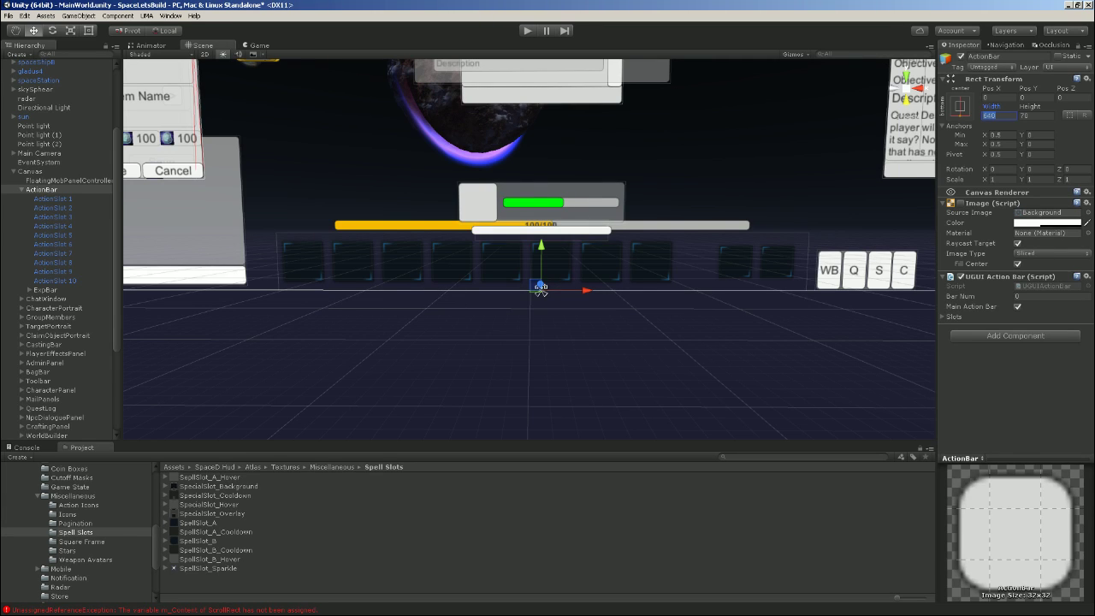
pyautogui.click(50, 190)
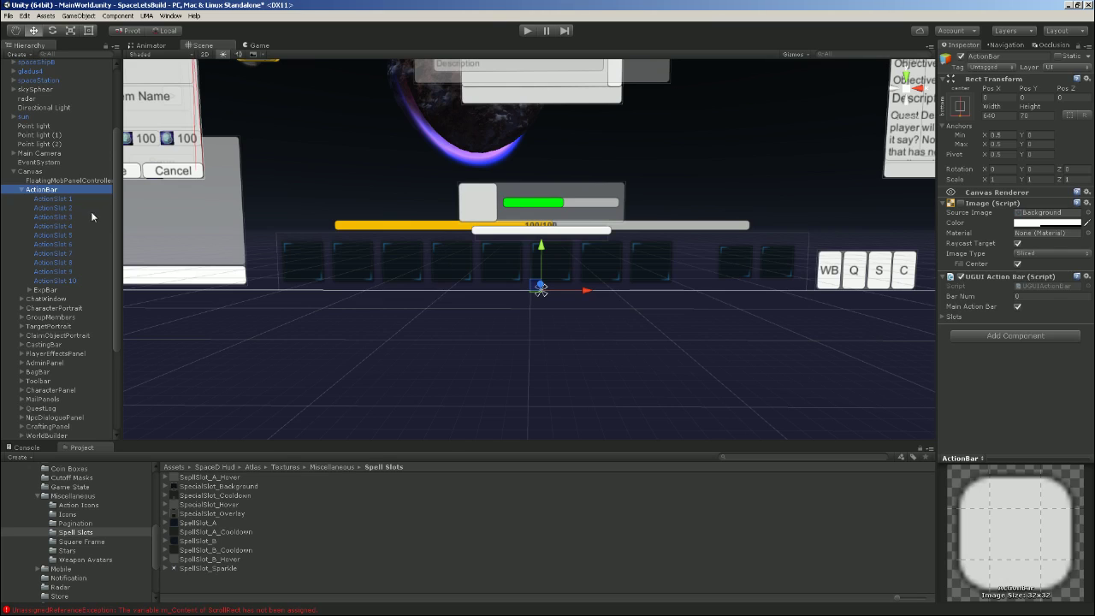
pyautogui.click(63, 273)
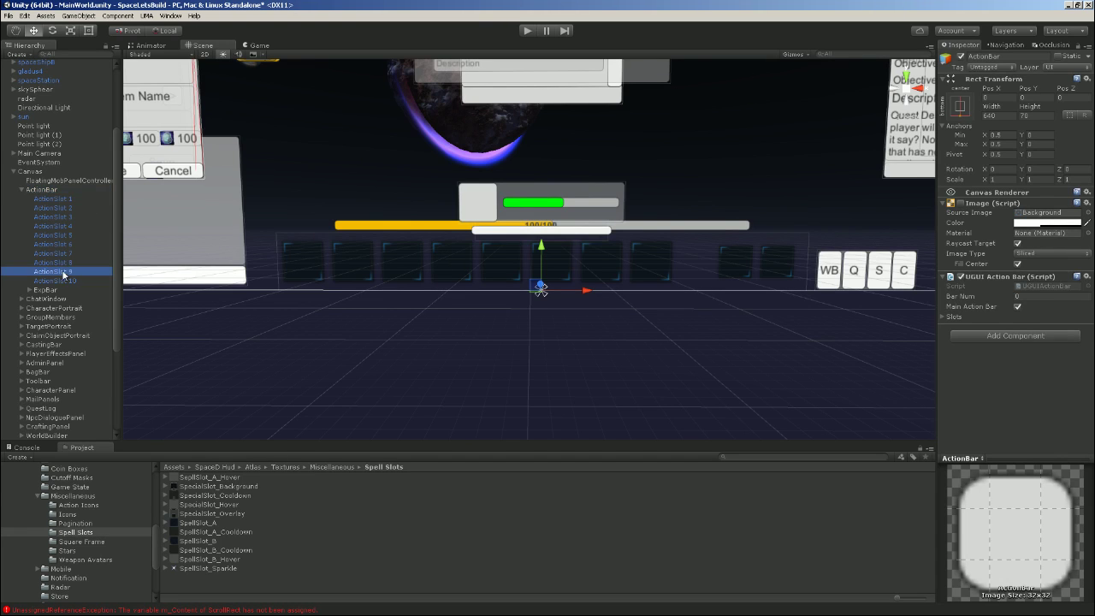
pyautogui.click(64, 202)
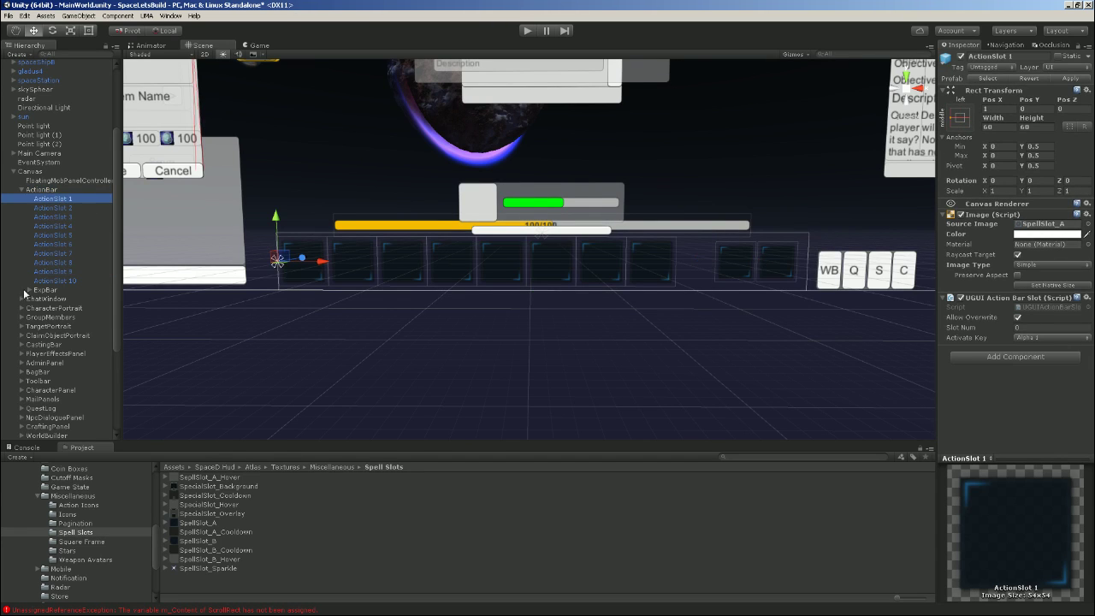
pyautogui.click(58, 272)
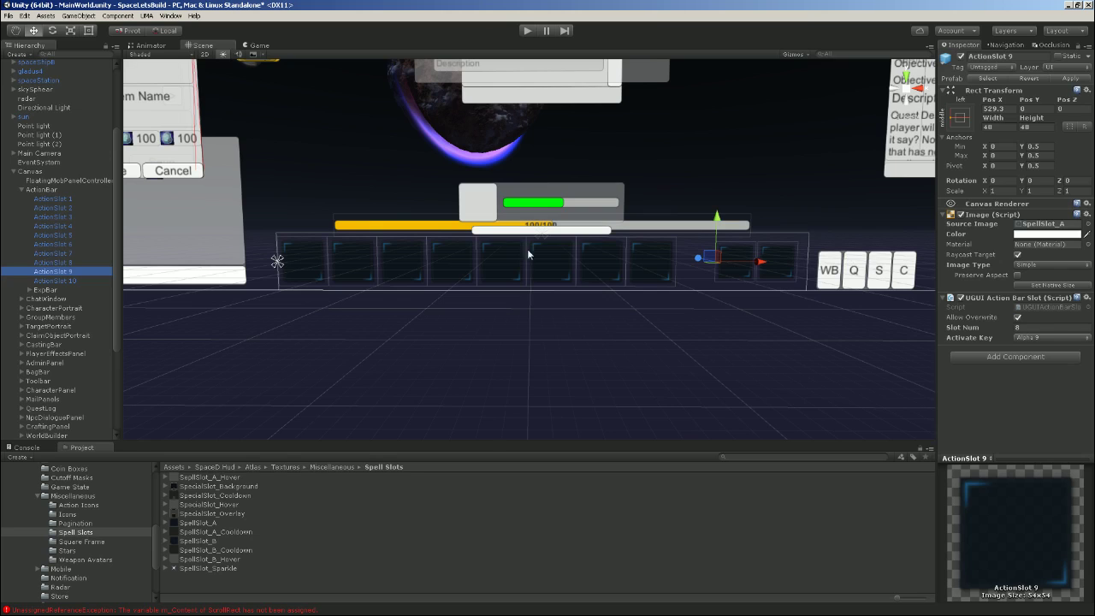
pyautogui.click(67, 282)
pyautogui.click(71, 273)
pyautogui.click(73, 282)
pyautogui.click(69, 272)
pyautogui.click(73, 262)
# Set the width and height of ActionSlot 9 to 60
pyautogui.click(63, 272)
pyautogui.click(990, 127)
pyautogui.write('60')
pyautogui.press('Tab')
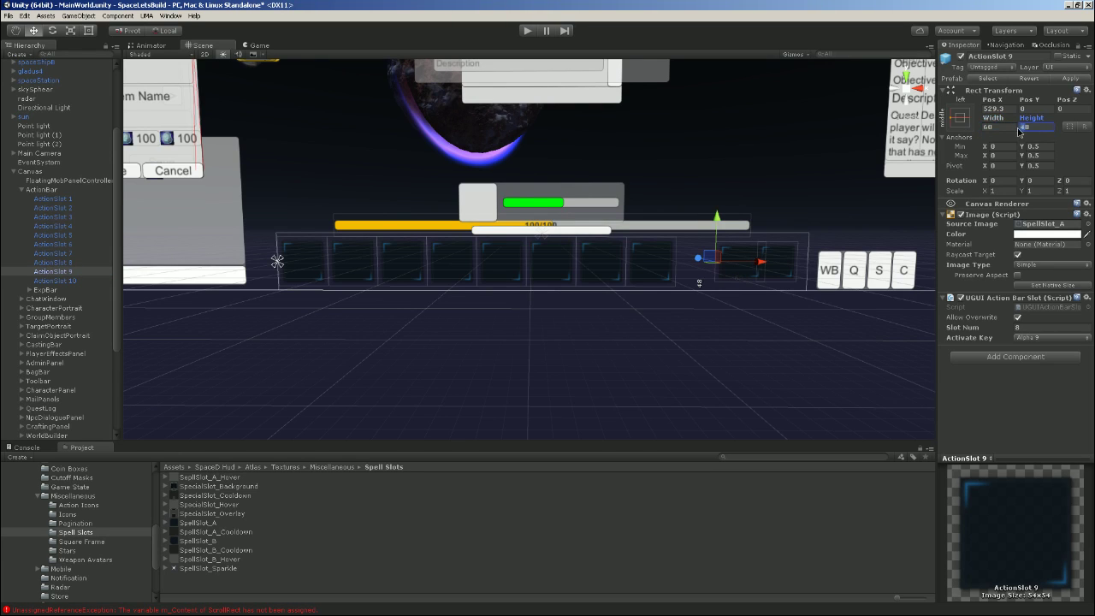
pyautogui.write('60')
# Move ActionSlot 9 toward ActionSlot 8, to about X 497.5 and Y -0.6
pyautogui.scroll(2, 753, 282)
pyautogui.moveTo(754, 279); pyautogui.dragTo(724, 277, button='middle')
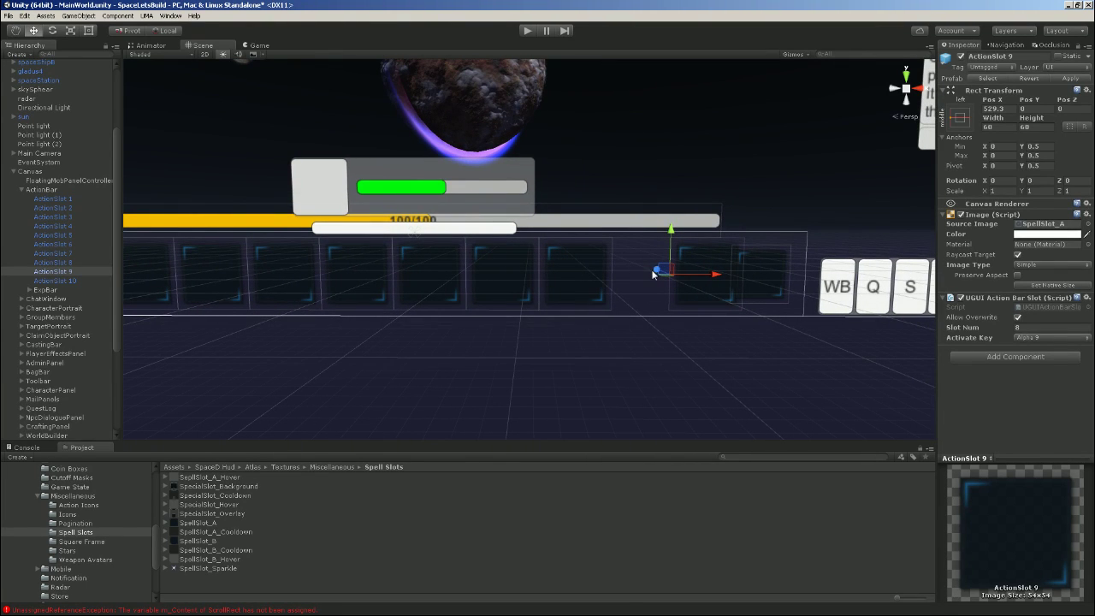
pyautogui.moveTo(824, 242); pyautogui.dragTo(802, 248, button='middle')
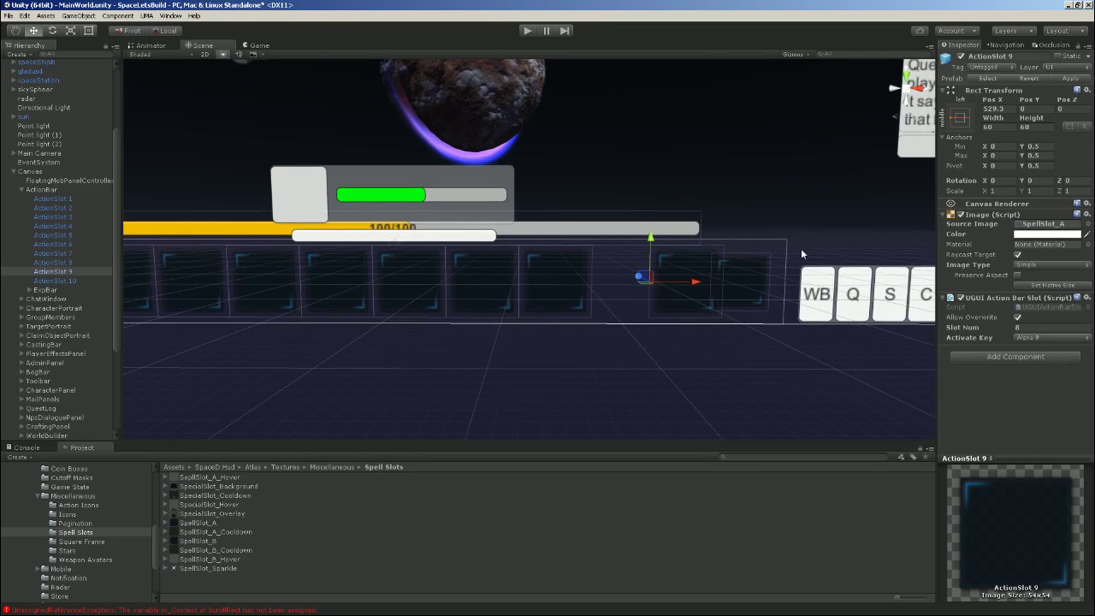
pyautogui.moveTo(701, 289); pyautogui.dragTo(659, 282)
pyautogui.moveTo(614, 245); pyautogui.dragTo(604, 216)
pyautogui.moveTo(599, 347); pyautogui.dragTo(601, 245)
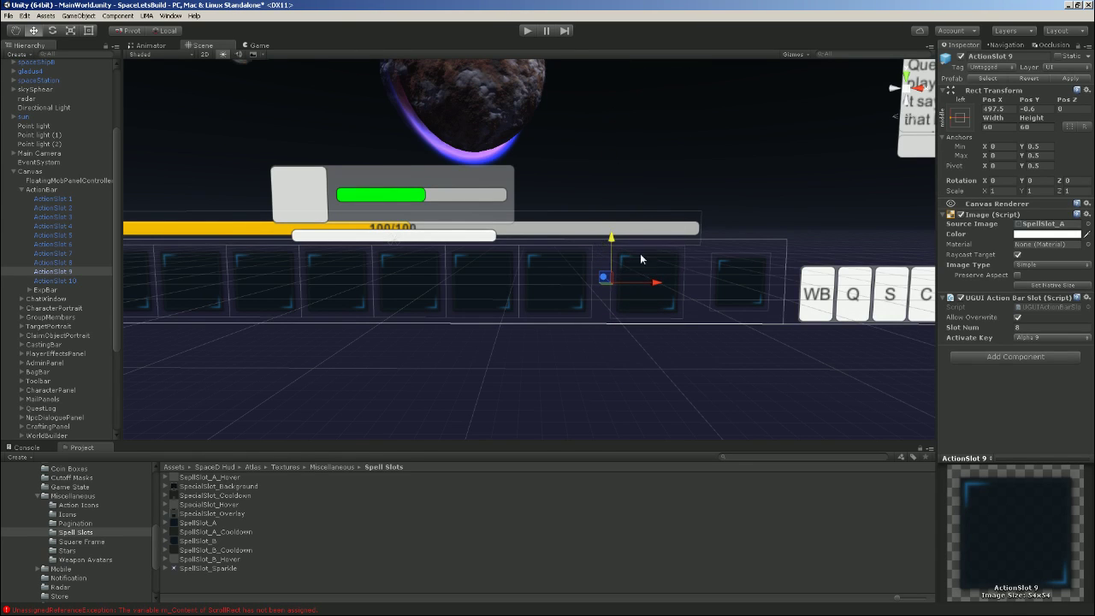
# Compare the Rect Transform and anchor settings of the ActionBar and ActionSlot 9
pyautogui.click(44, 189)
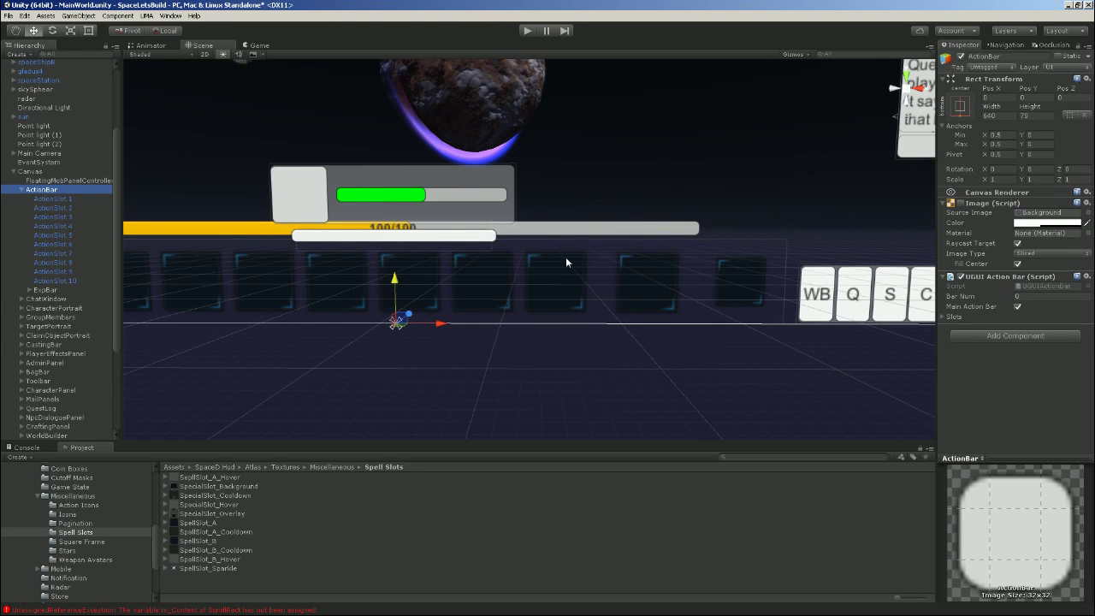
pyautogui.click(50, 272)
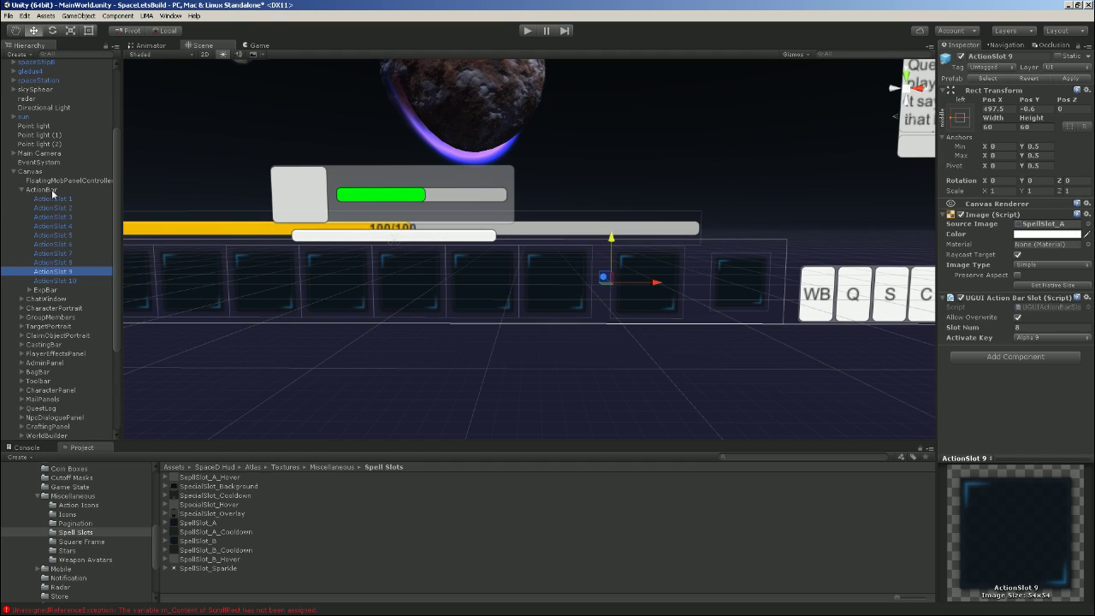
pyautogui.click(43, 189)
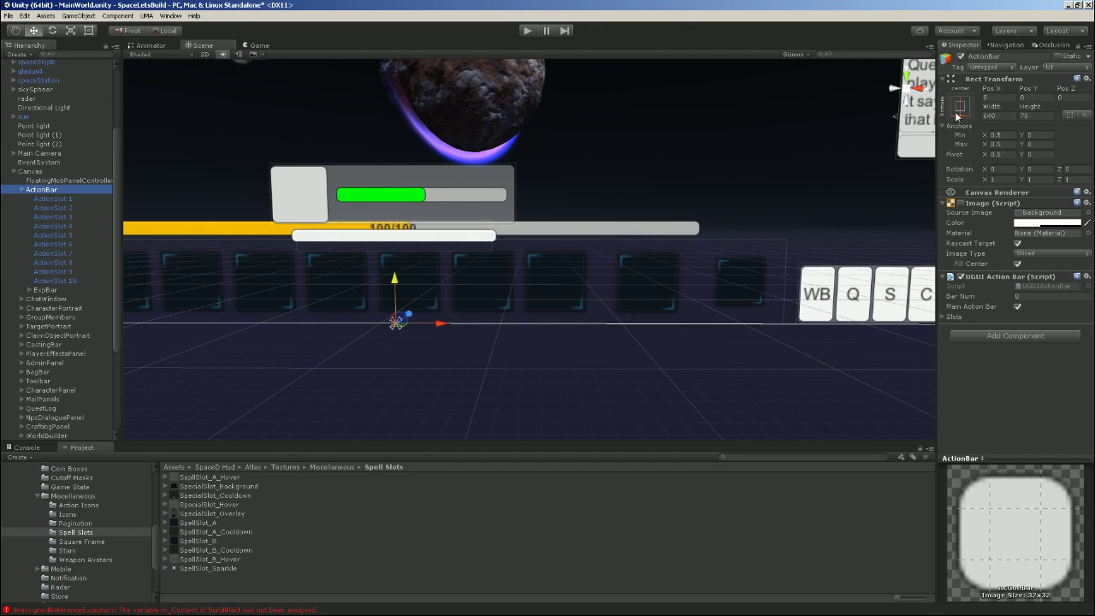
pyautogui.click(64, 272)
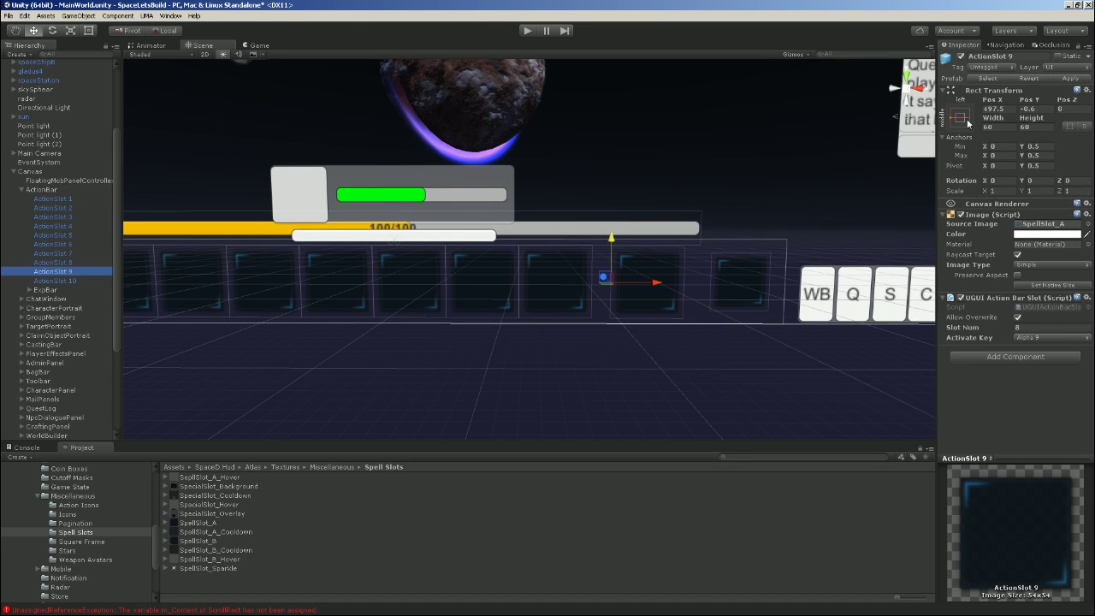
pyautogui.click(61, 189)
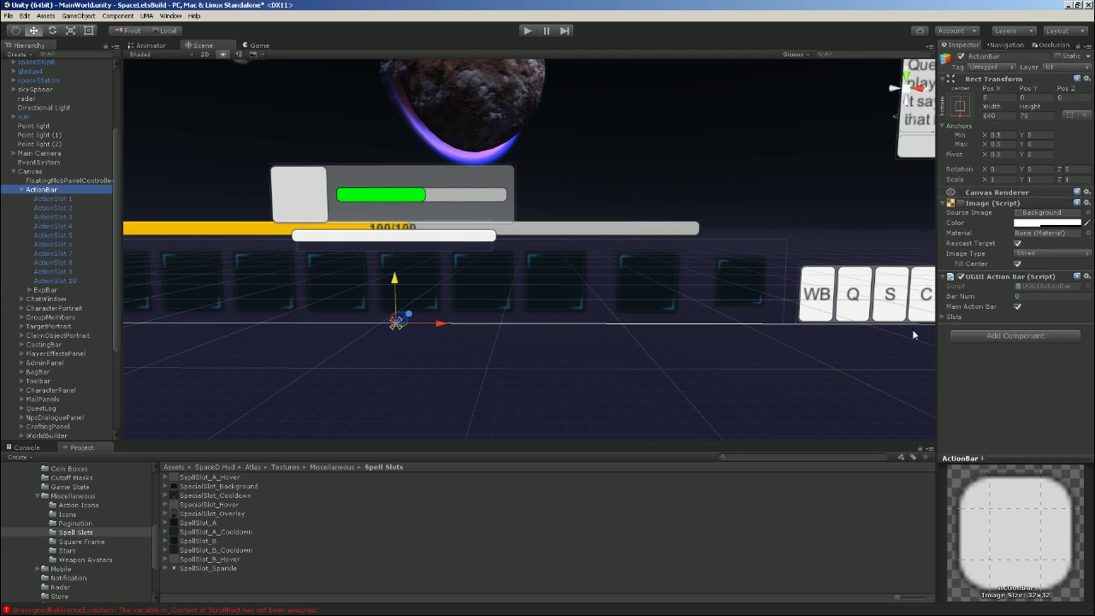
# Move ActionSlot 9 horizontally until it sits directly beside ActionSlot 8
pyautogui.click(75, 272)
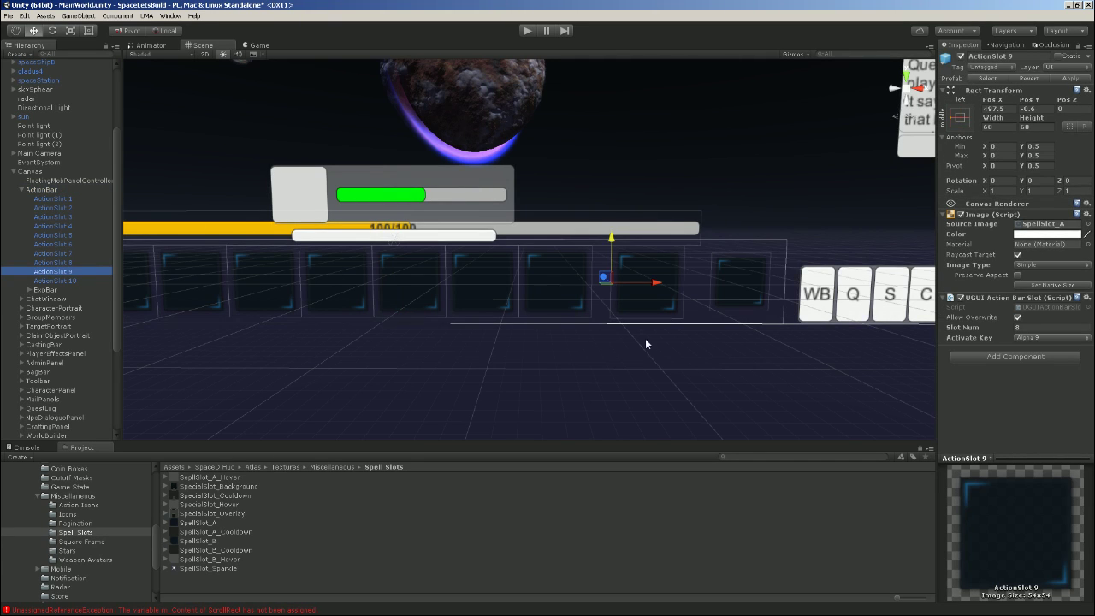
pyautogui.moveTo(658, 283); pyautogui.dragTo(638, 283)
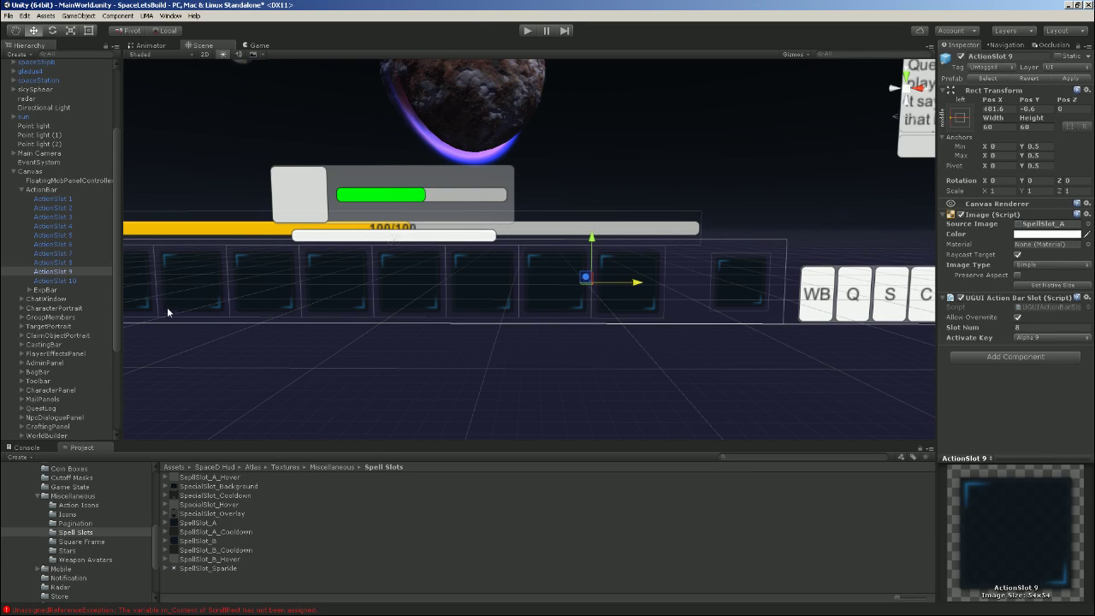
pyautogui.moveTo(638, 283); pyautogui.dragTo(642, 283)
# Resize ActionSlot 10 to 60 by 60 and move it directly beside ActionSlot 9, to about X 542.9
pyautogui.click(62, 282)
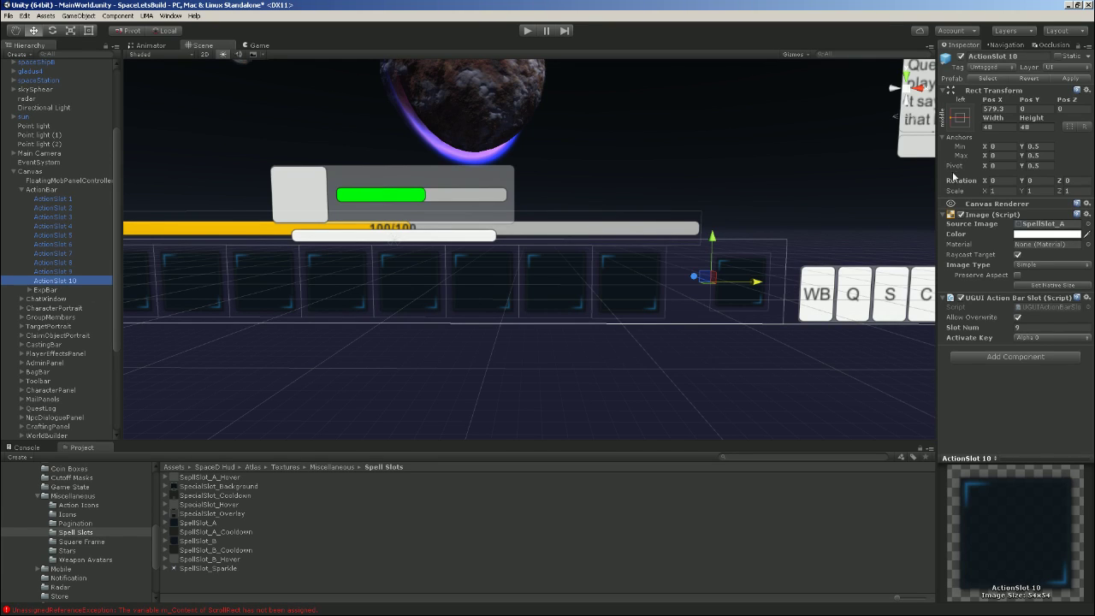
pyautogui.click(993, 127)
pyautogui.write('60')
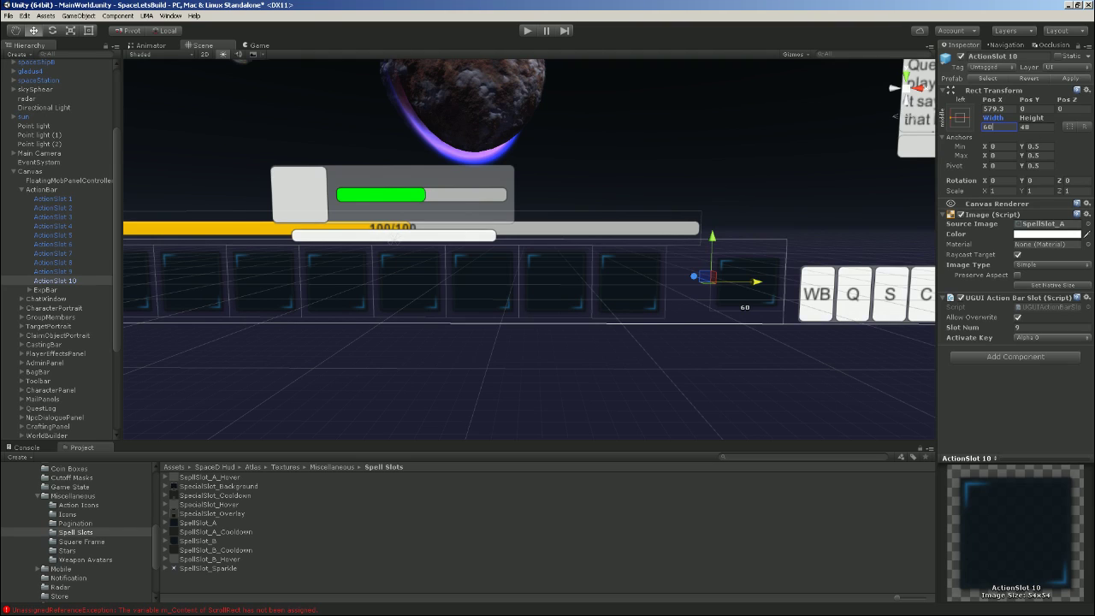
pyautogui.press('Tab')
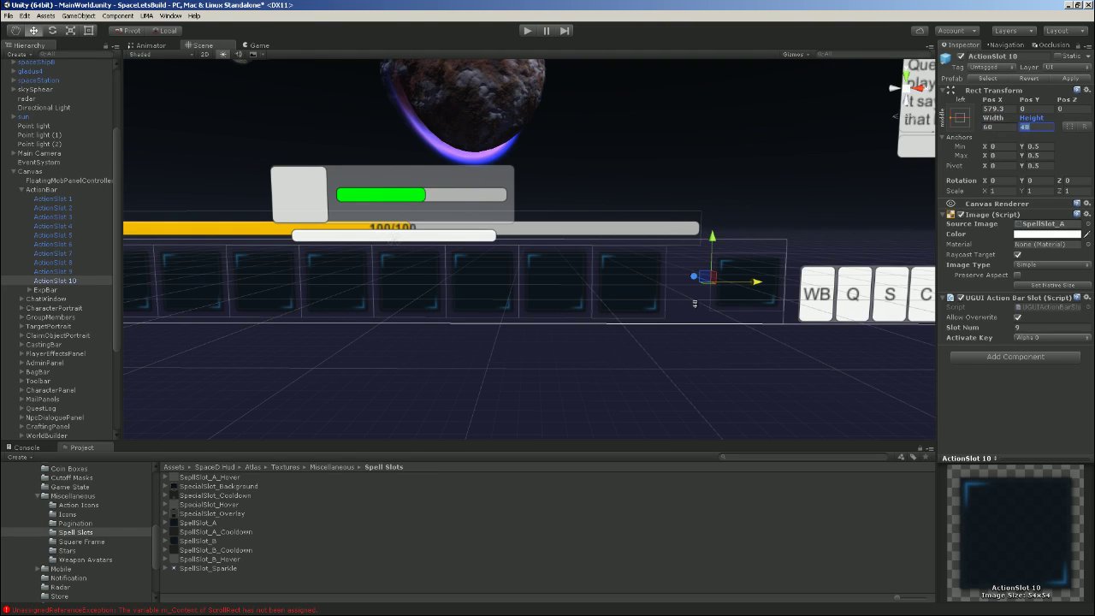
pyautogui.write('60')
pyautogui.moveTo(751, 283); pyautogui.dragTo(709, 283)
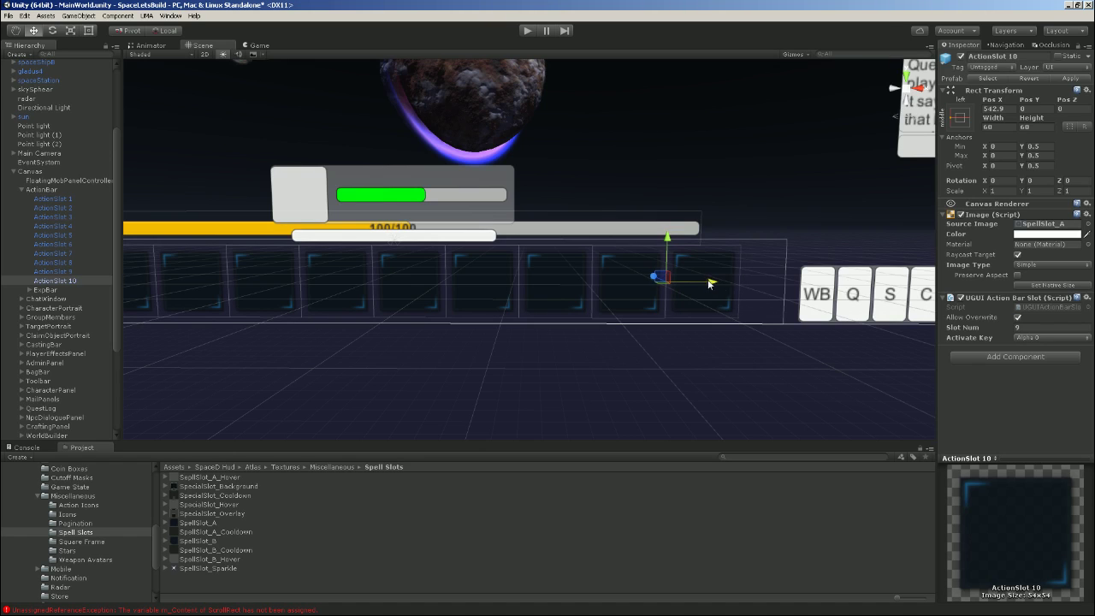
# Check the action slot row in the game view, then inspect the spacing across all ten slots in the scene
pyautogui.click(257, 47)
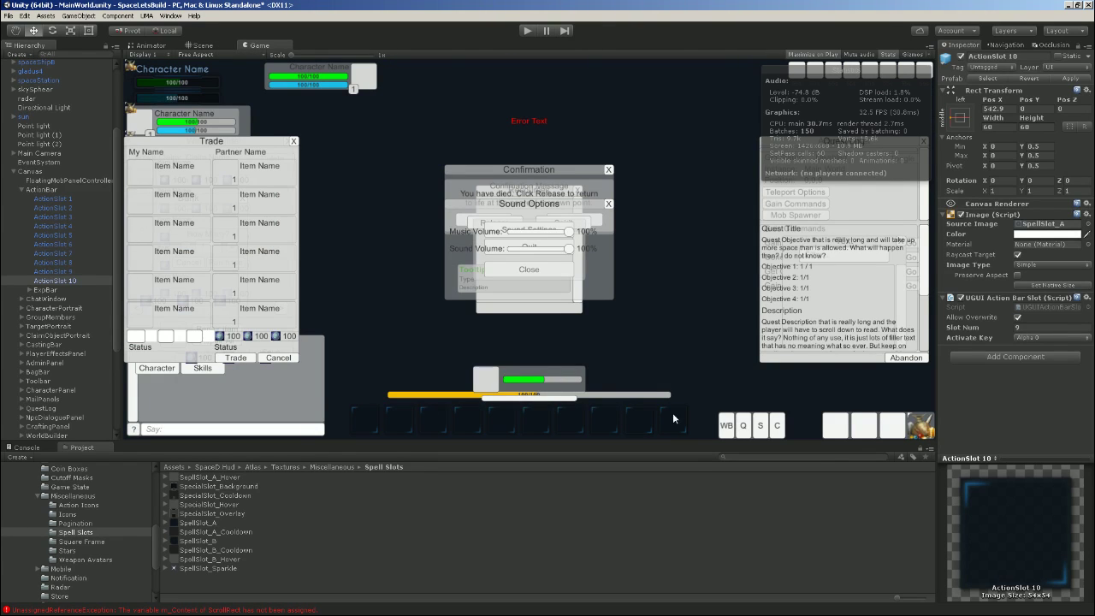
pyautogui.click(203, 46)
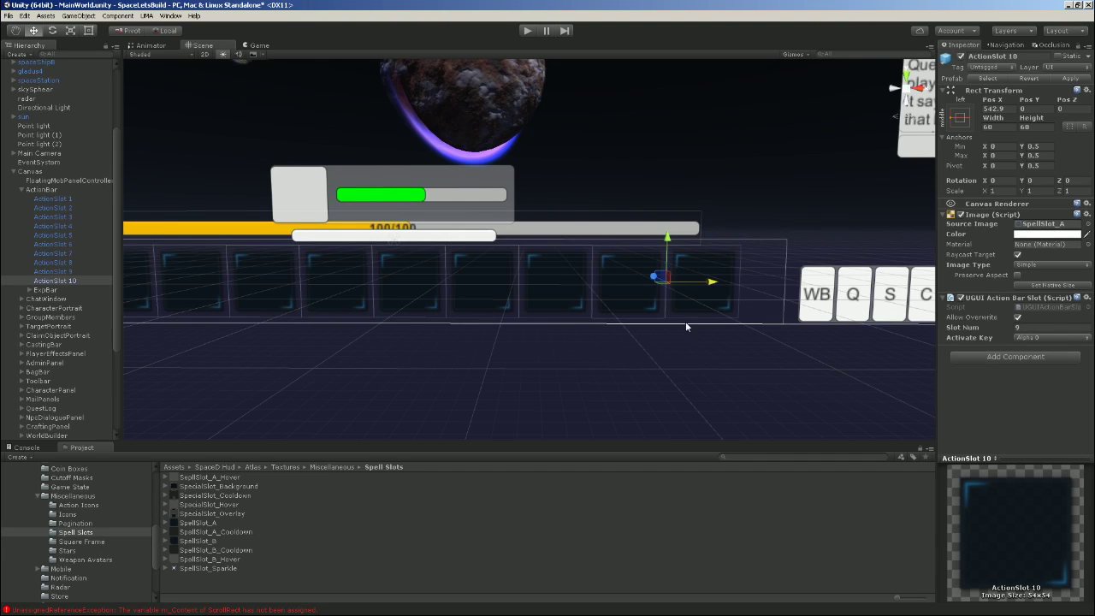
pyautogui.scroll(2, 753, 309)
pyautogui.moveTo(769, 313); pyautogui.dragTo(679, 297, button='middle')
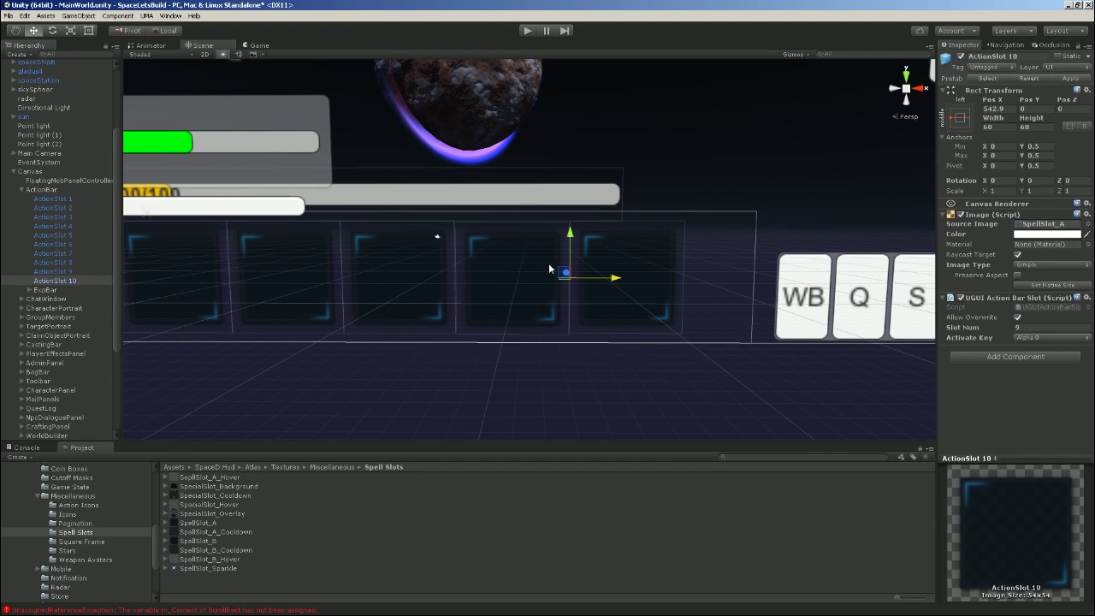
pyautogui.scroll(-5, 575, 246)
pyautogui.moveTo(389, 244); pyautogui.dragTo(696, 257, button='middle')
pyautogui.moveTo(742, 285); pyautogui.dragTo(693, 288, button='middle')
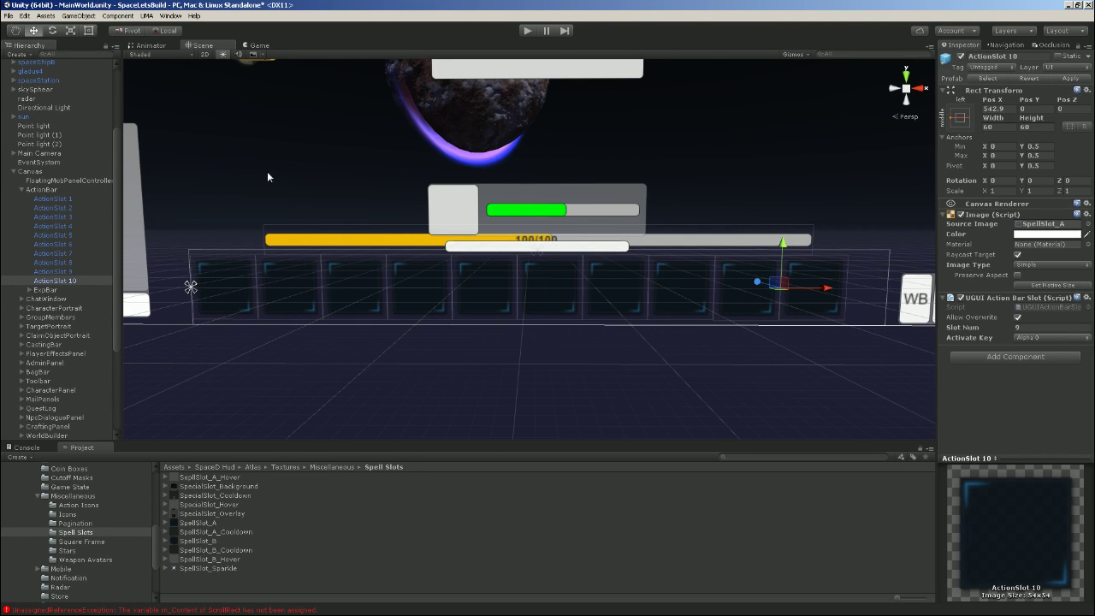
# Try ActionBar widths of 620 and 610 and check the slots' fit against the bar's outline
pyautogui.click(65, 187)
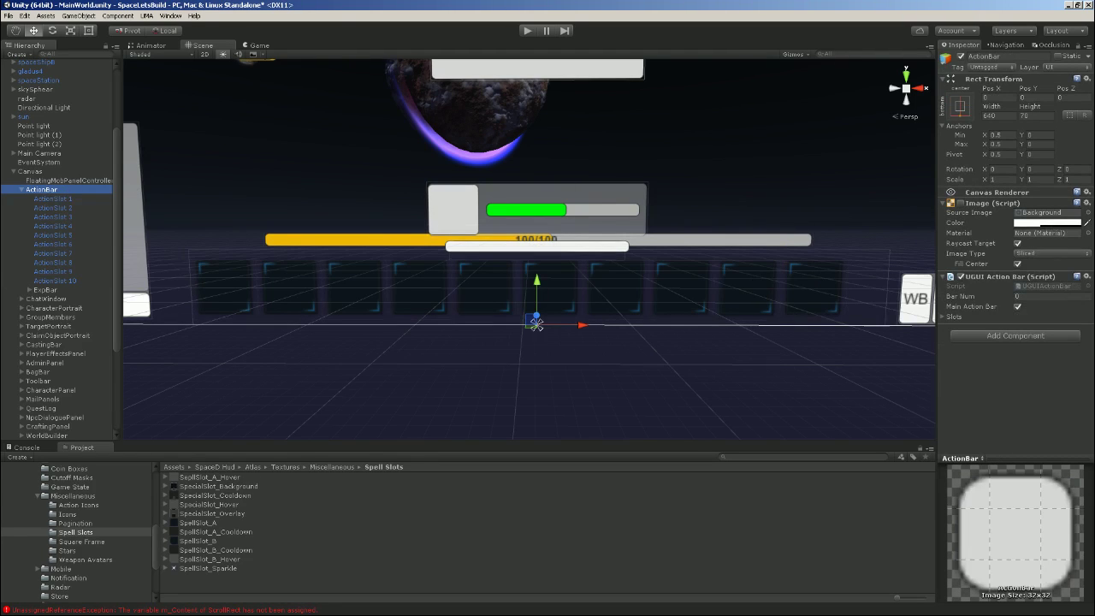
pyautogui.click(992, 116)
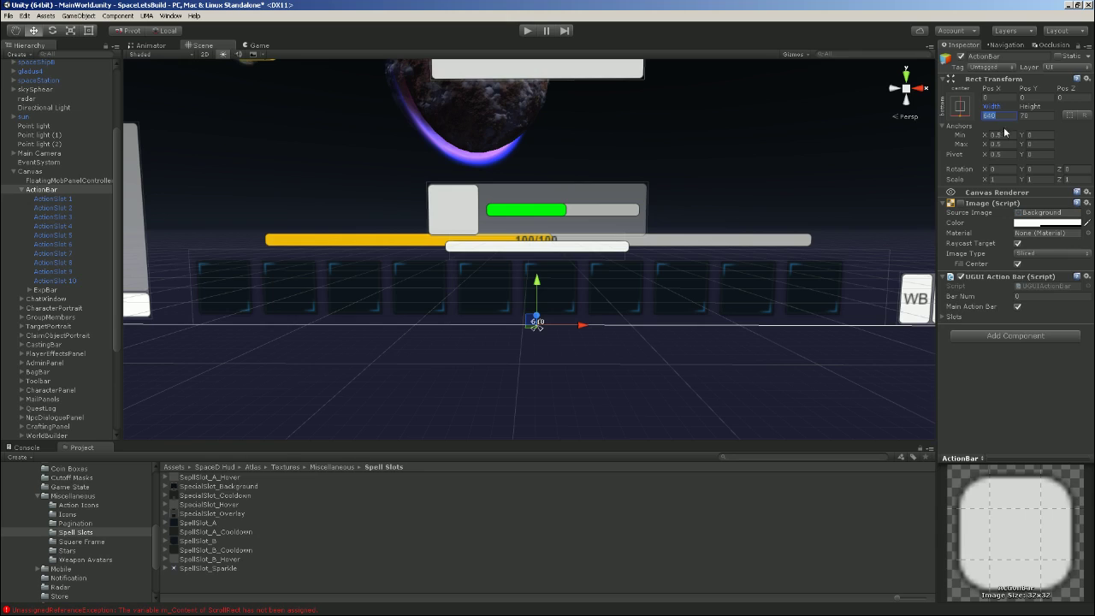
pyautogui.moveTo(1000, 116); pyautogui.dragTo(987, 116)
pyautogui.write('20')
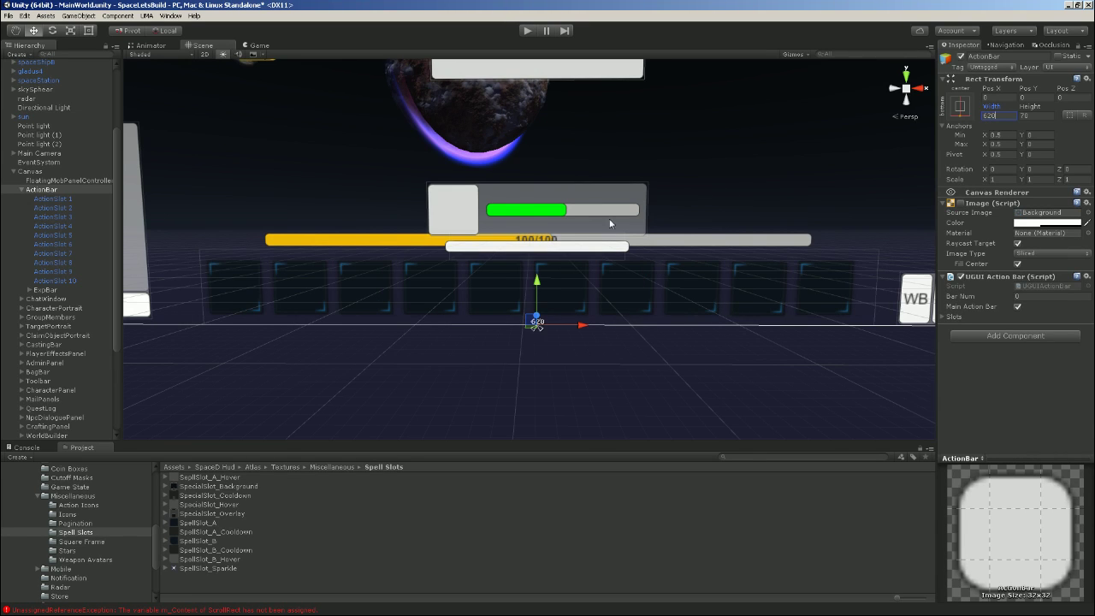
pyautogui.doubleClick(988, 119)
pyautogui.write('610')
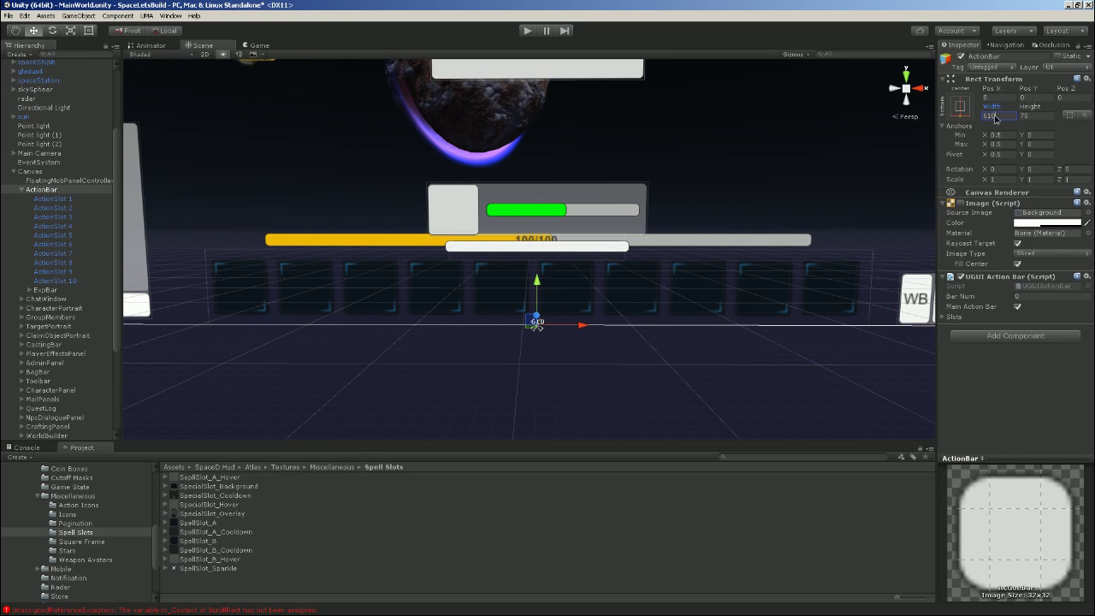
pyautogui.click(831, 286)
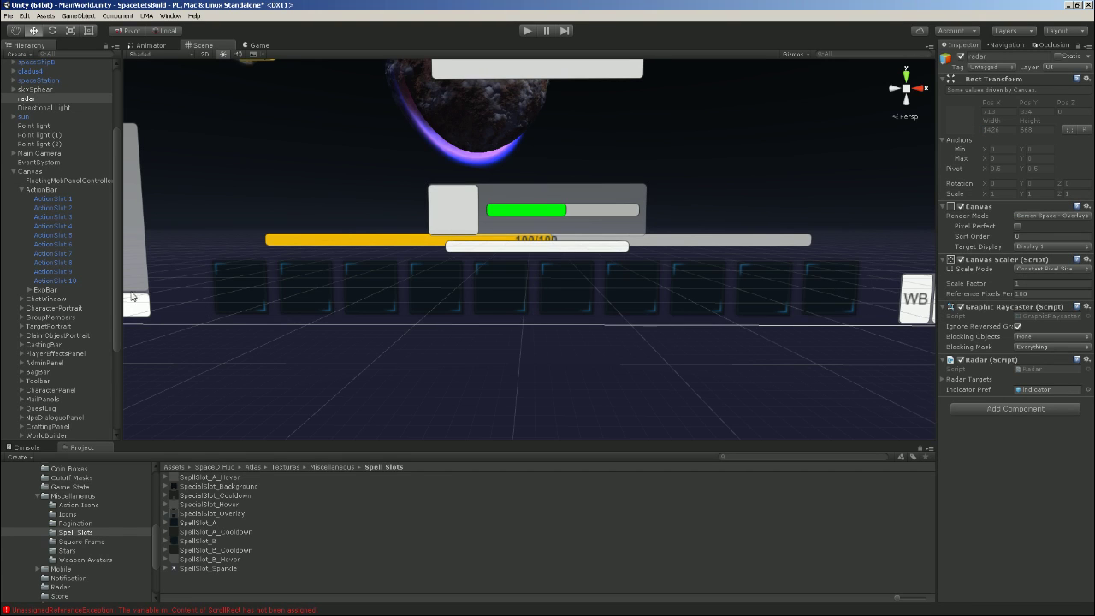
pyautogui.click(64, 281)
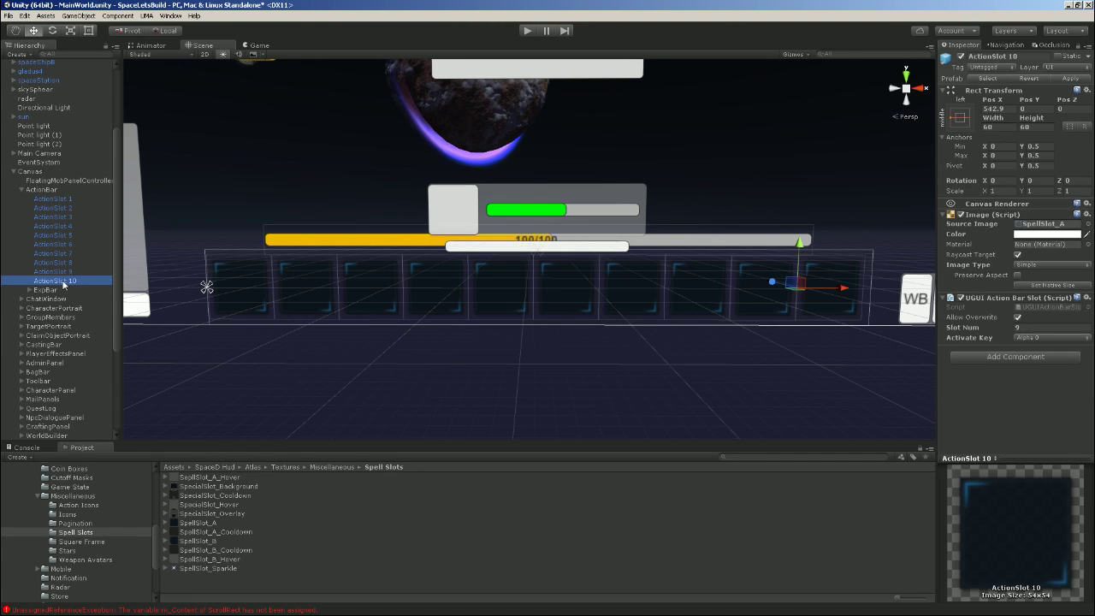
# Set the ActionBar's width to 605 and check the slot row's fit in the scene and game views
pyautogui.click(51, 190)
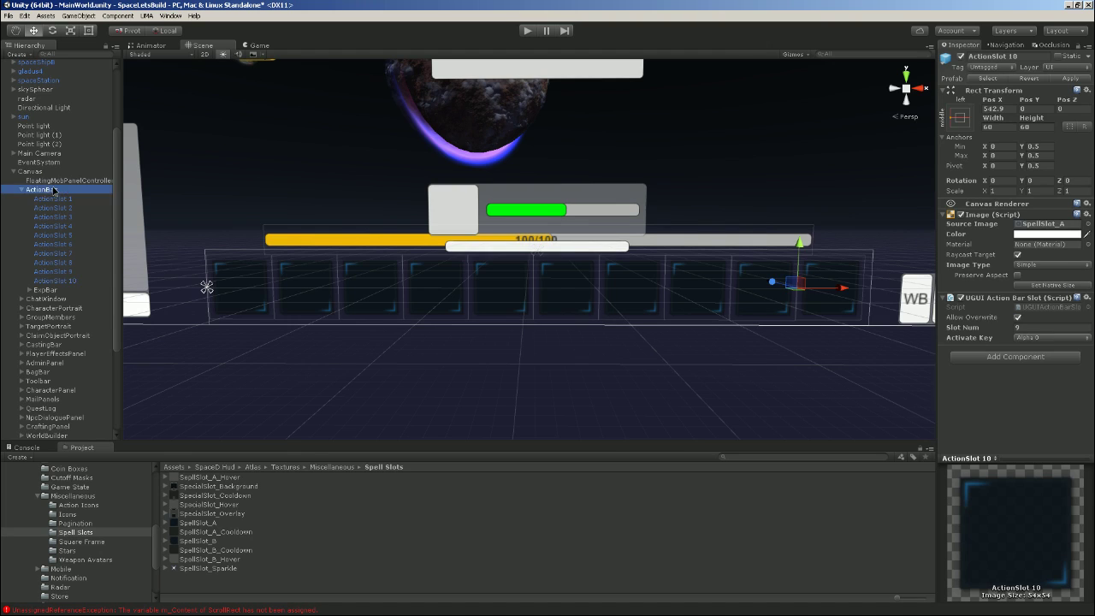
pyautogui.moveTo(998, 115); pyautogui.dragTo(988, 116)
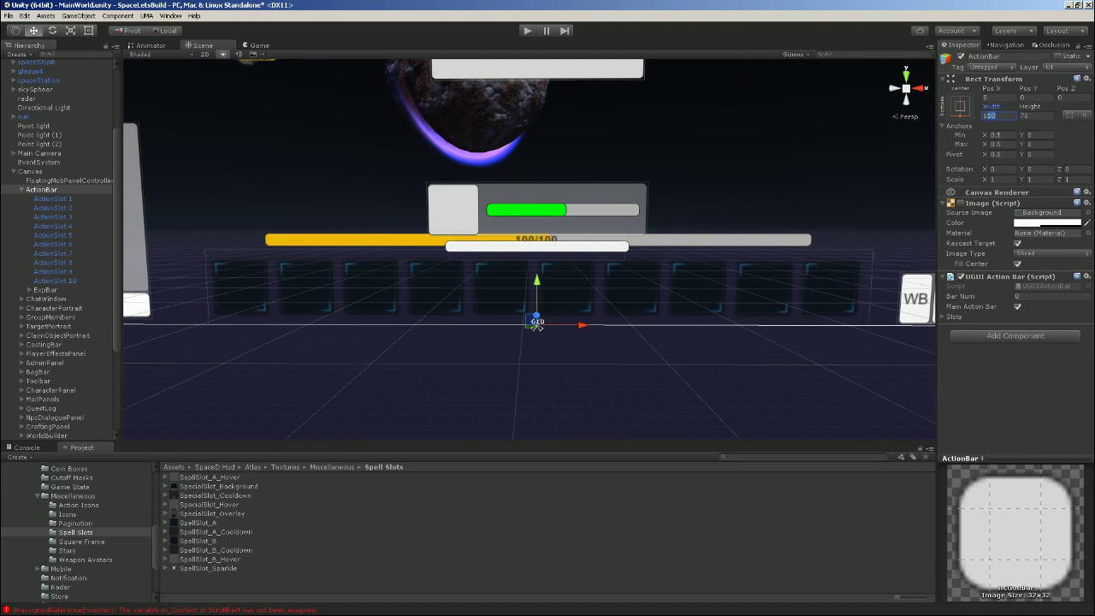
pyautogui.write('05')
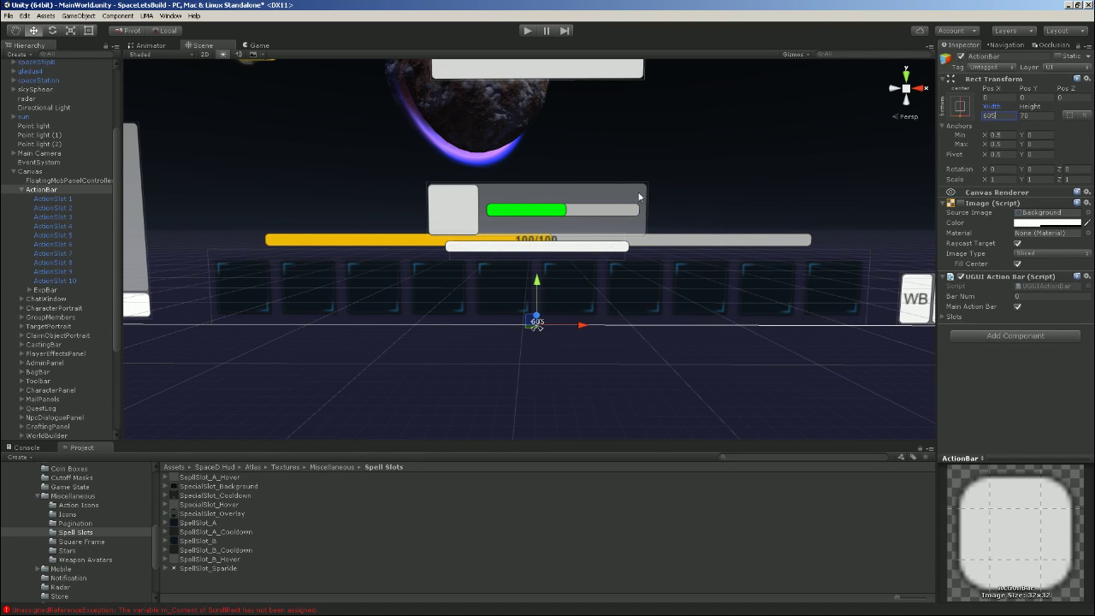
pyautogui.click(60, 281)
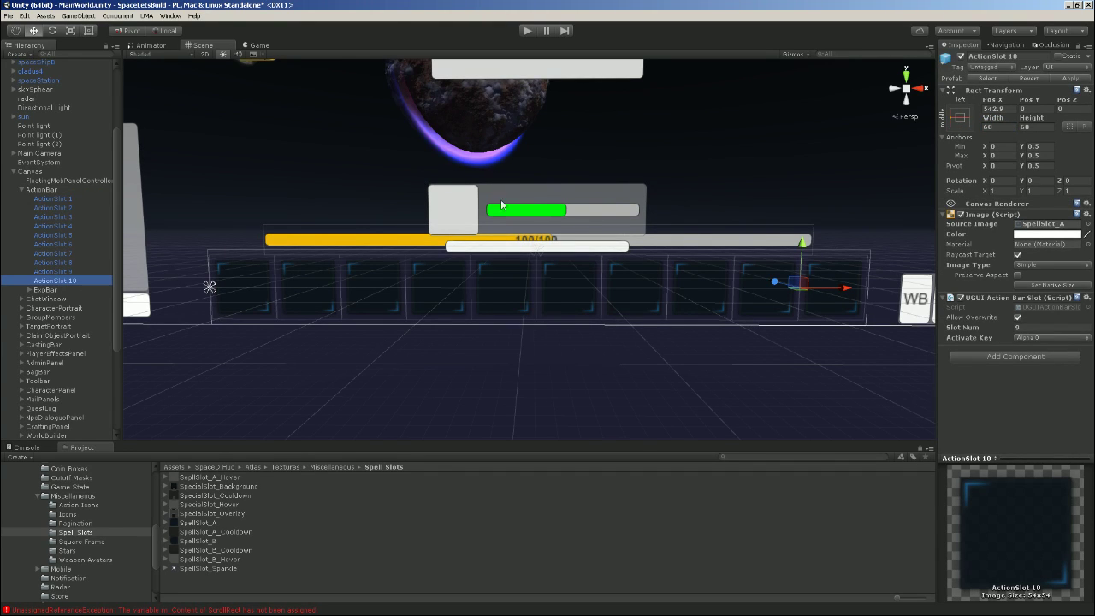
pyautogui.click(258, 45)
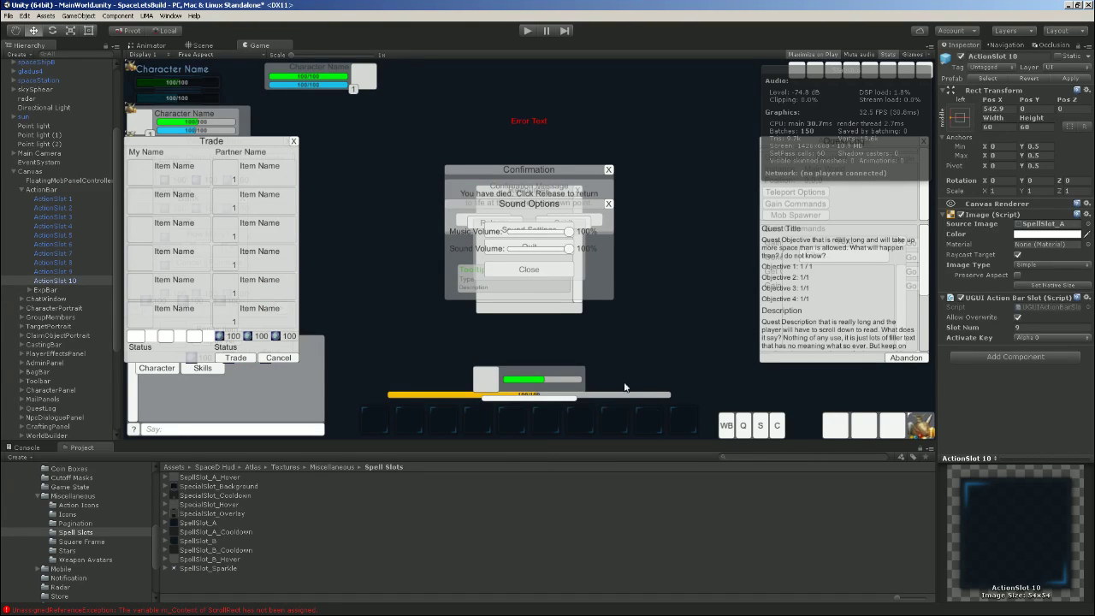
pyautogui.click(199, 45)
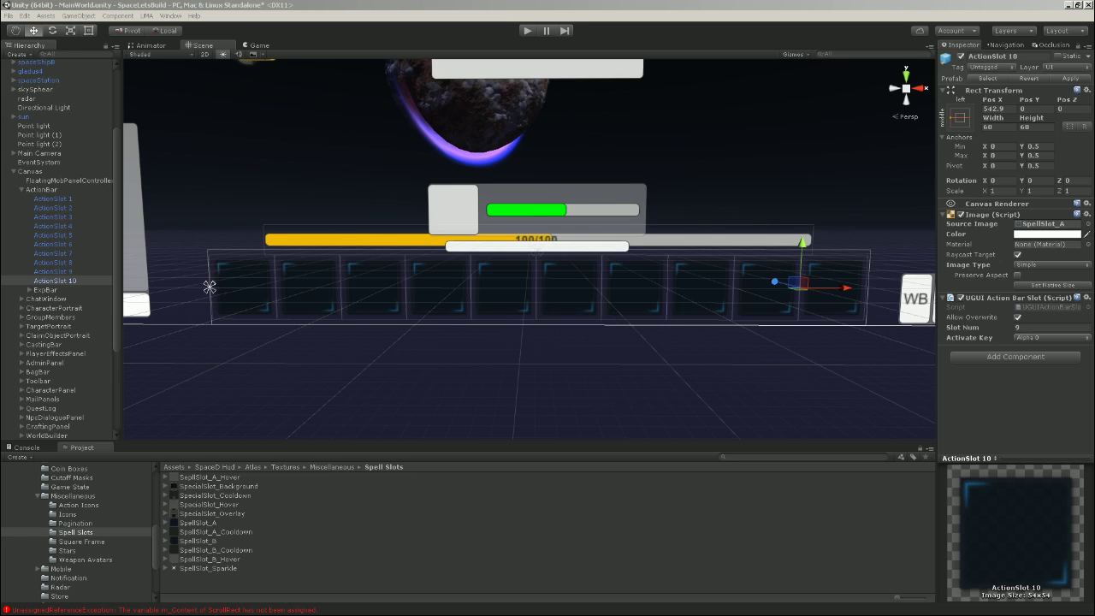
# Examine the CharacterPortrait, TargetPortrait and GroupMembers objects on the canvas, with the ActionBar hierarchy collapsed
pyautogui.moveTo(342, 146); pyautogui.dragTo(716, 342, button='middle')
pyautogui.moveTo(450, 178); pyautogui.dragTo(540, 364, button='middle')
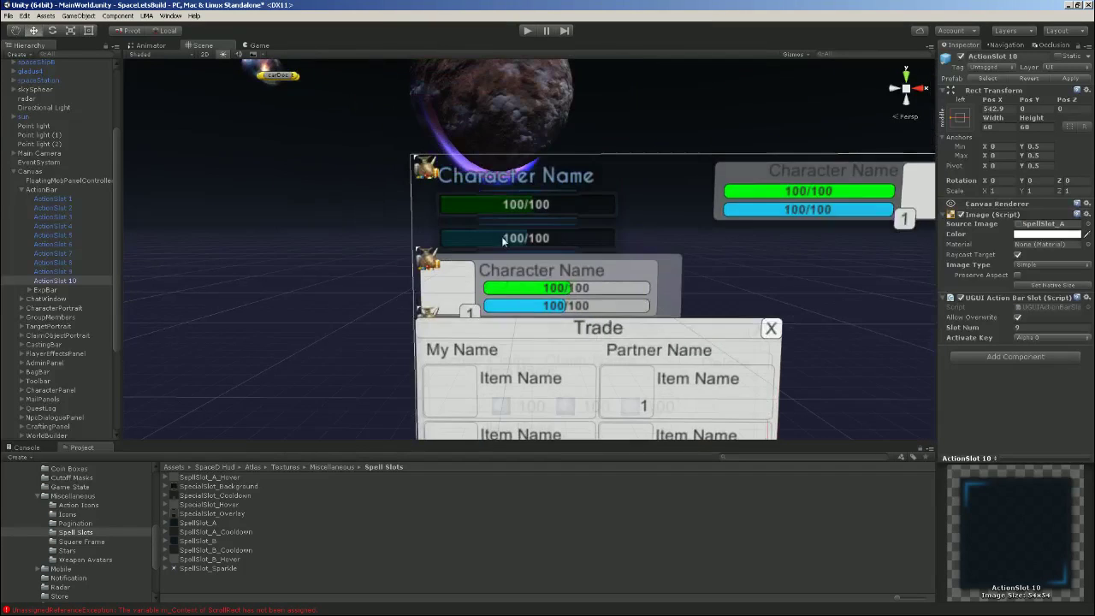
pyautogui.moveTo(503, 241); pyautogui.dragTo(475, 300, button='middle')
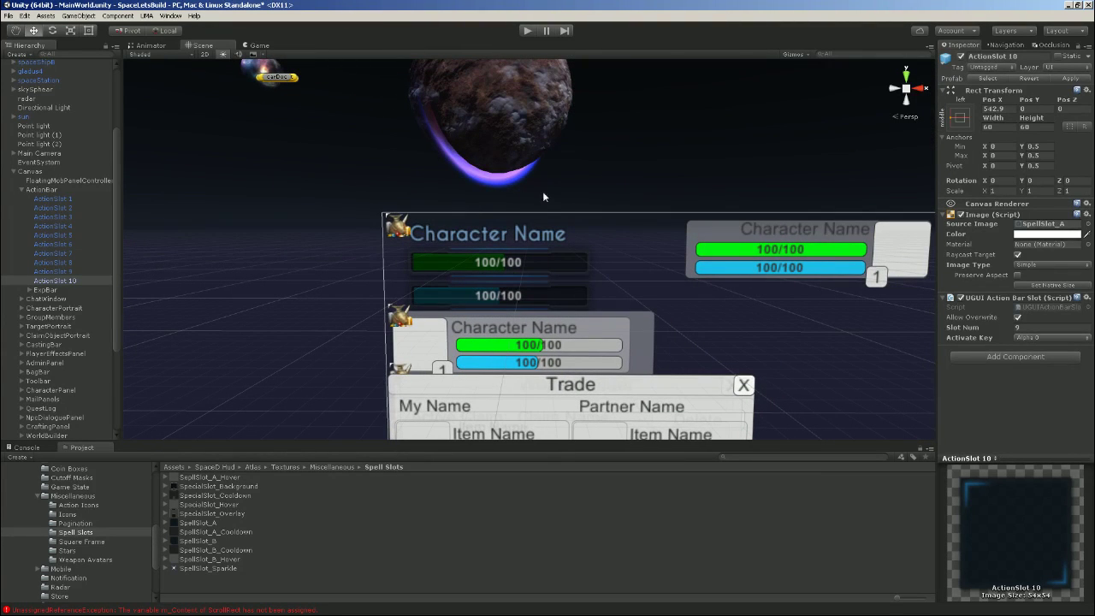
pyautogui.moveTo(520, 348); pyautogui.dragTo(472, 314, button='middle')
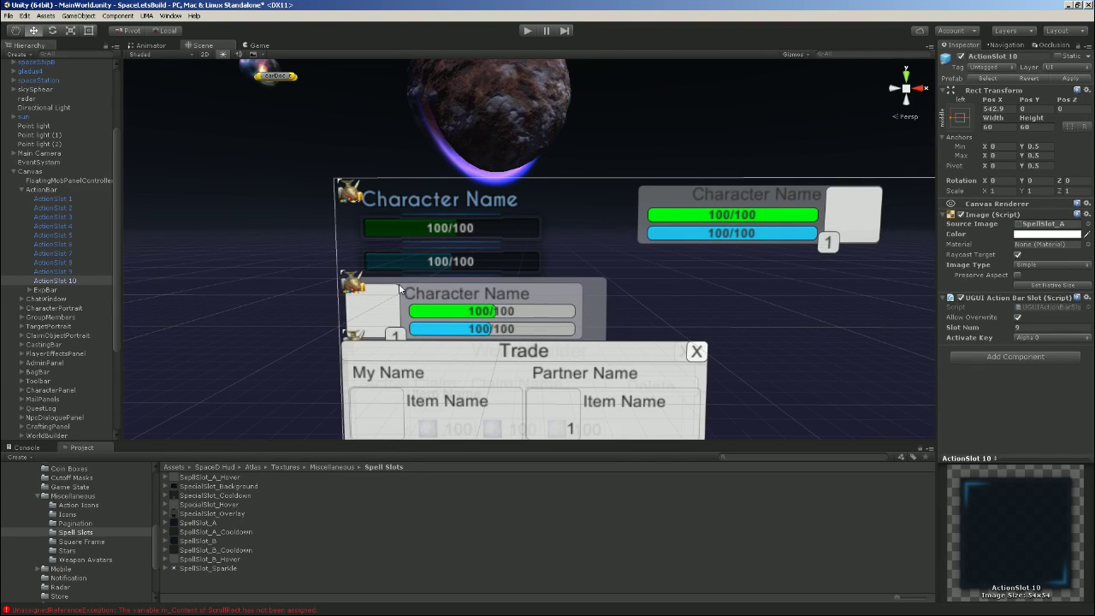
pyautogui.moveTo(472, 231); pyautogui.dragTo(241, 237, button='middle')
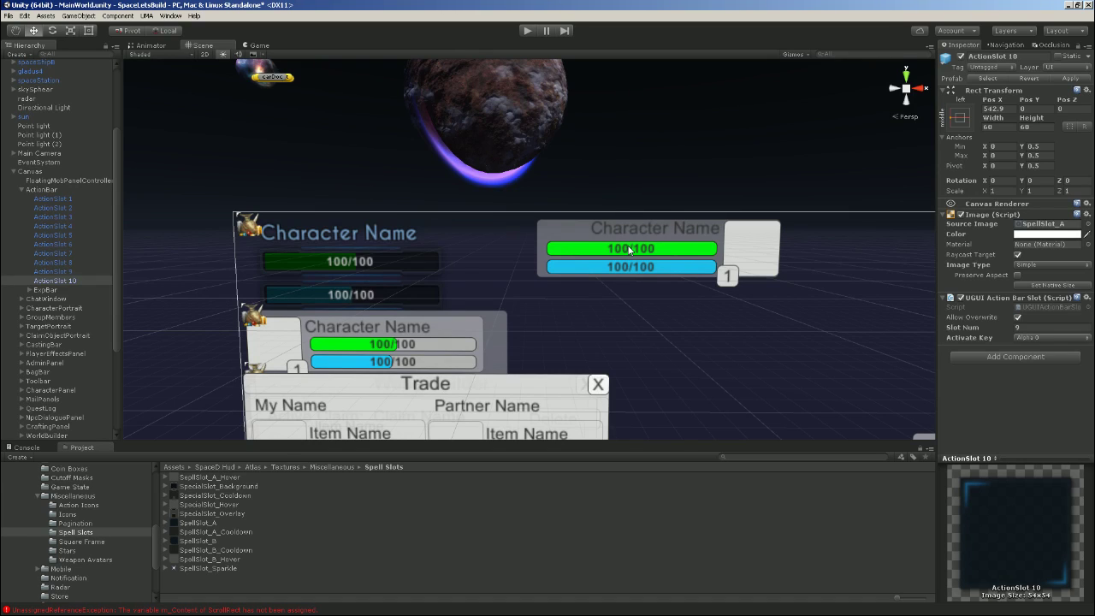
pyautogui.click(15, 172)
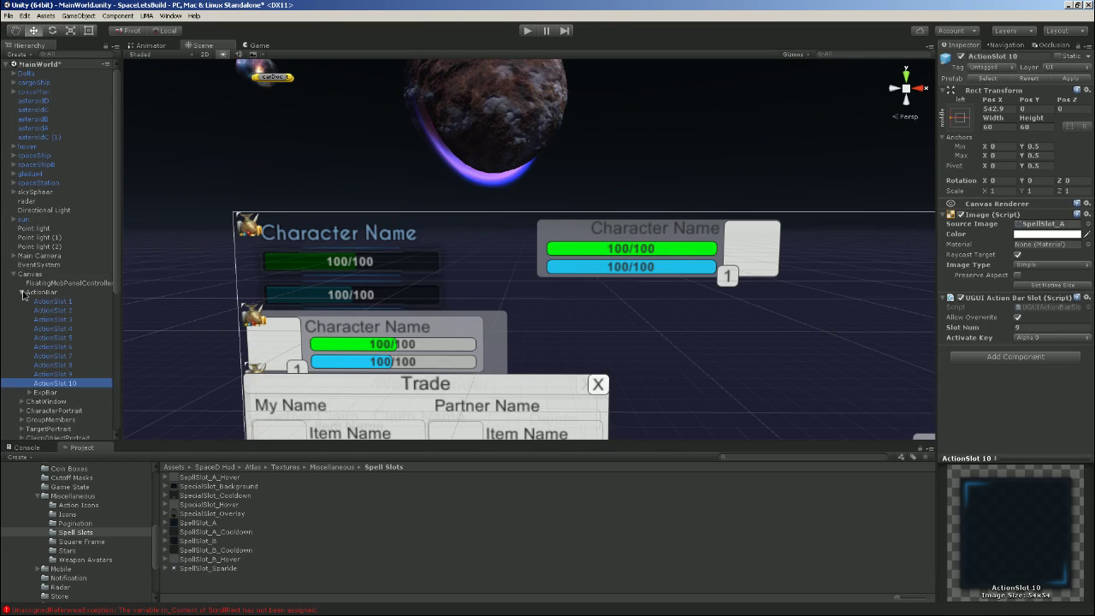
pyautogui.click(22, 293)
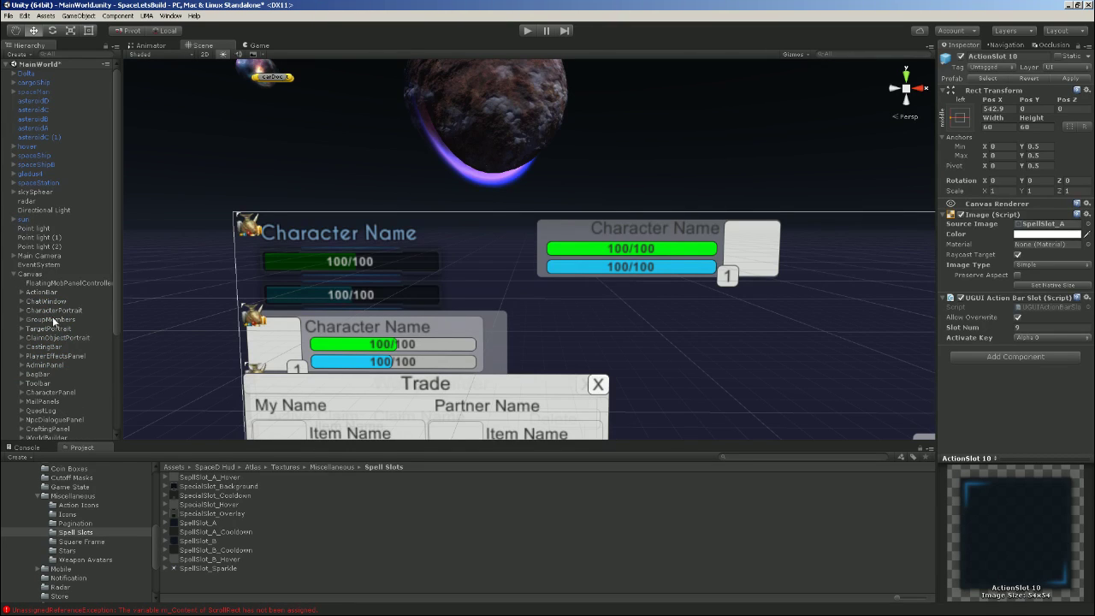
pyautogui.click(64, 312)
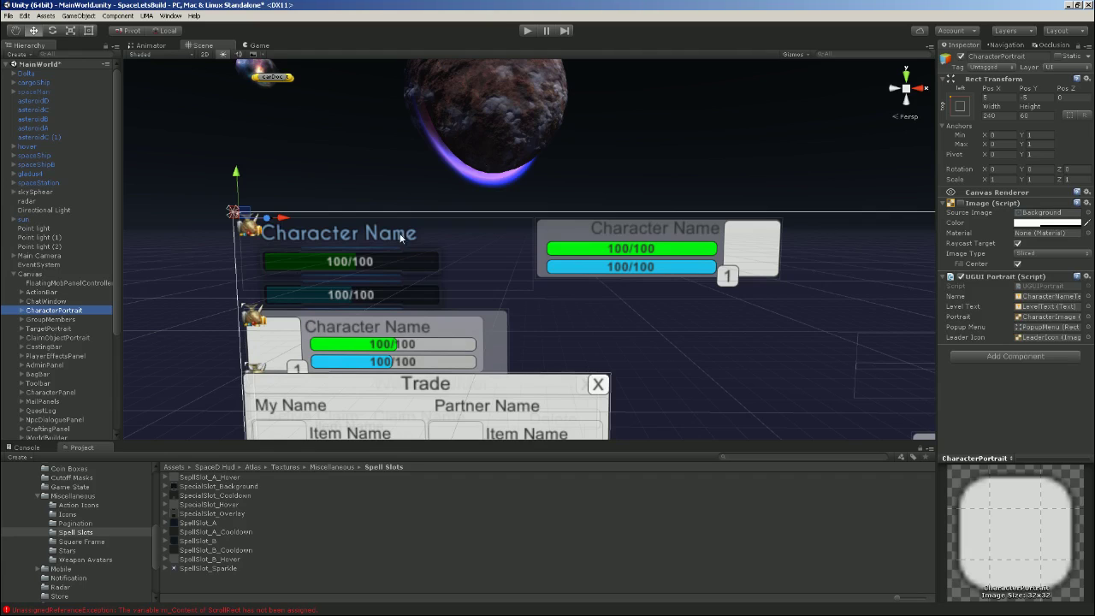
pyautogui.click(48, 328)
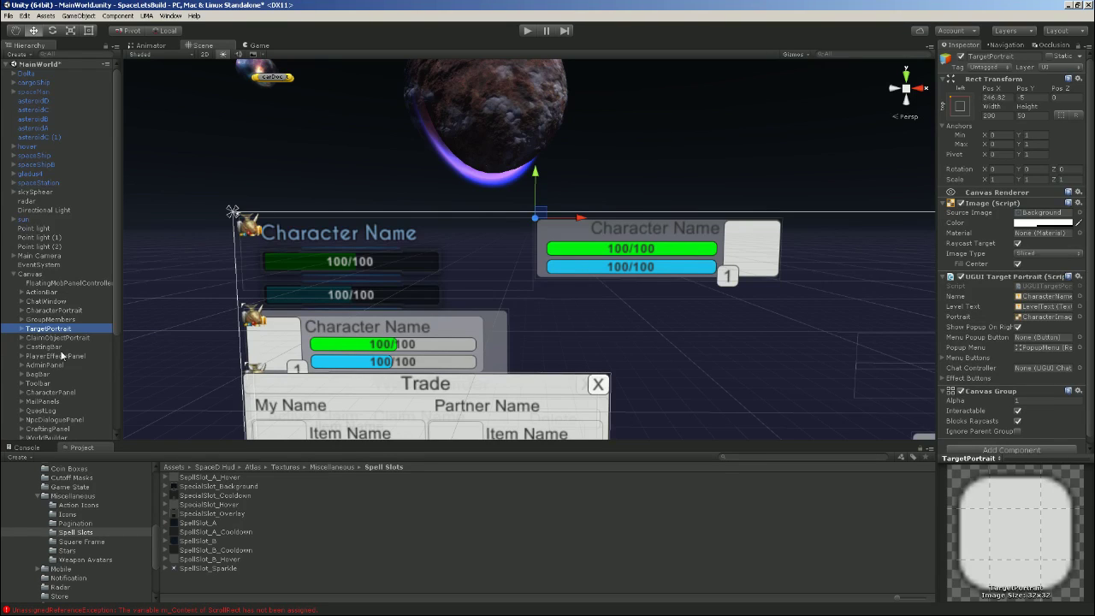
pyautogui.click(36, 321)
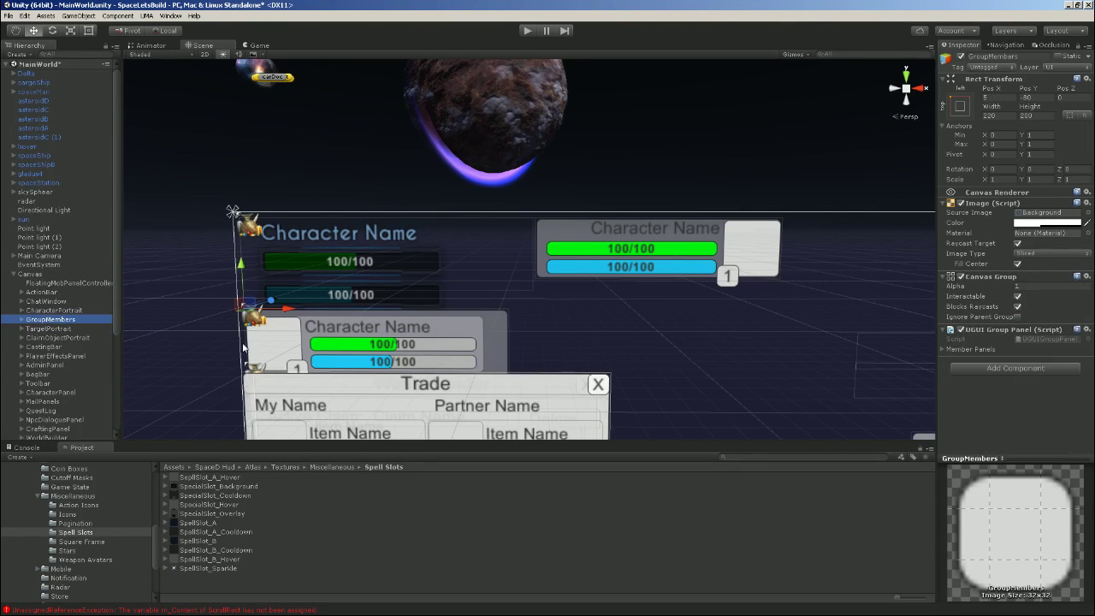
pyautogui.moveTo(579, 321); pyautogui.dragTo(451, 297, button='middle')
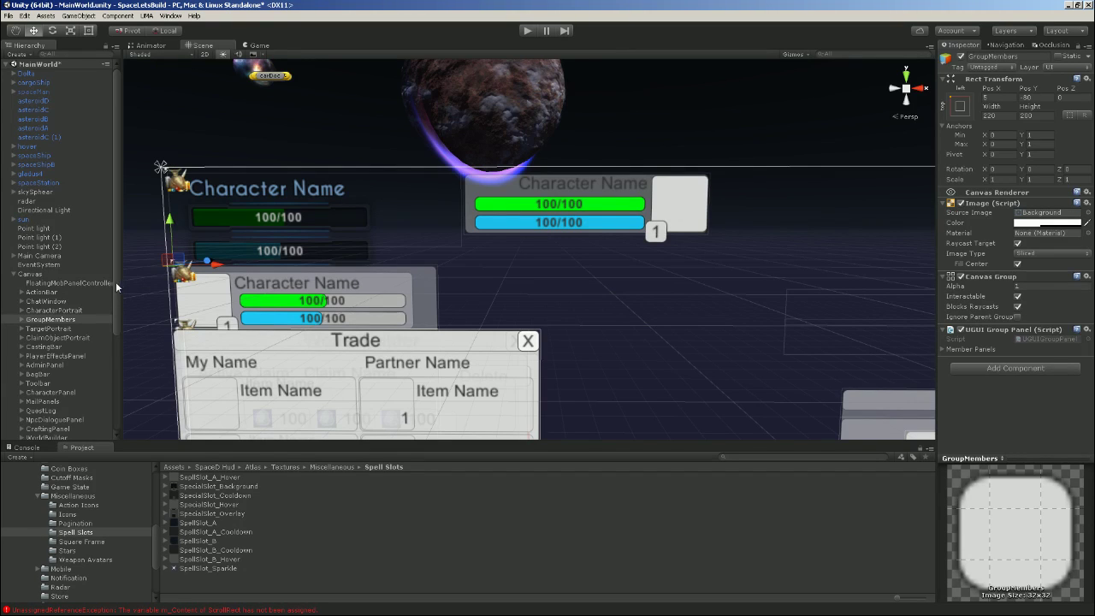
# Examine the CharacterPortrait's children, including CharacterImage's active state and the HealthBar and ManaBar settings
pyautogui.click(23, 311)
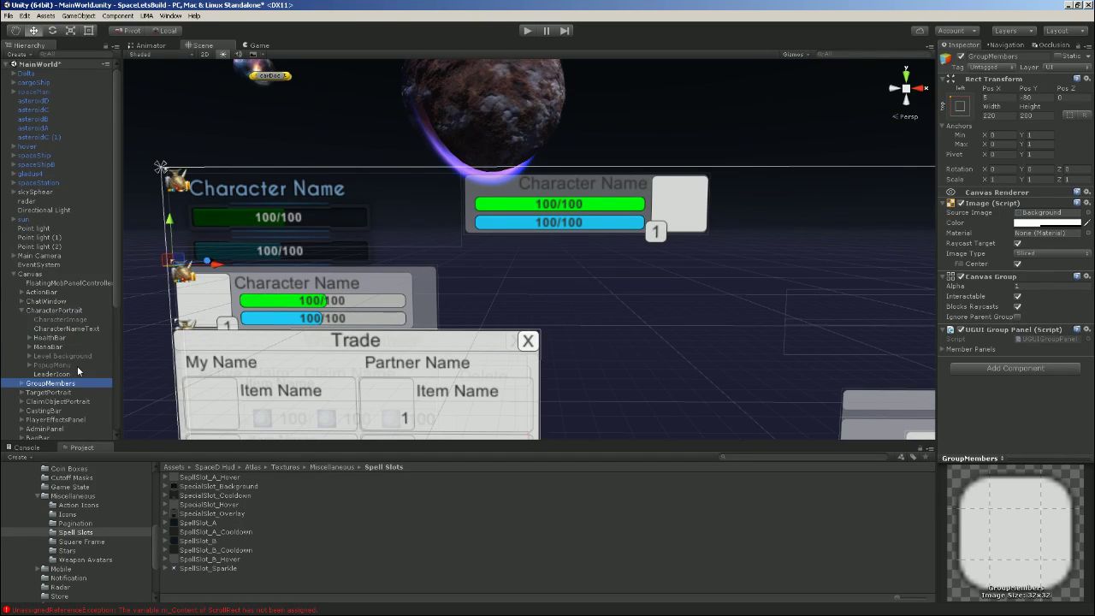
pyautogui.click(60, 319)
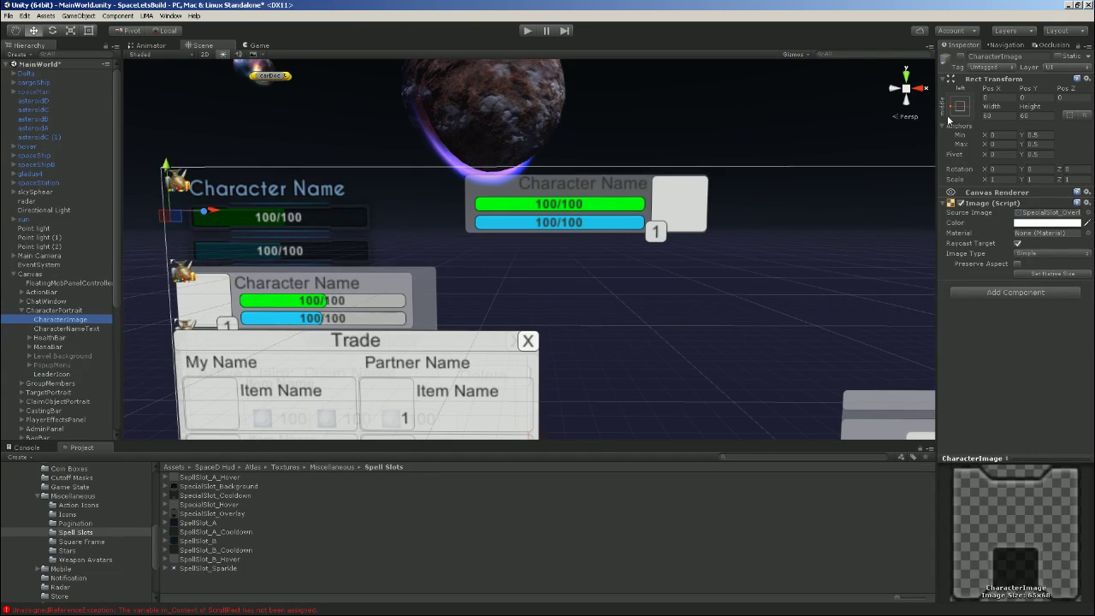
pyautogui.click(962, 58)
pyautogui.click(961, 58)
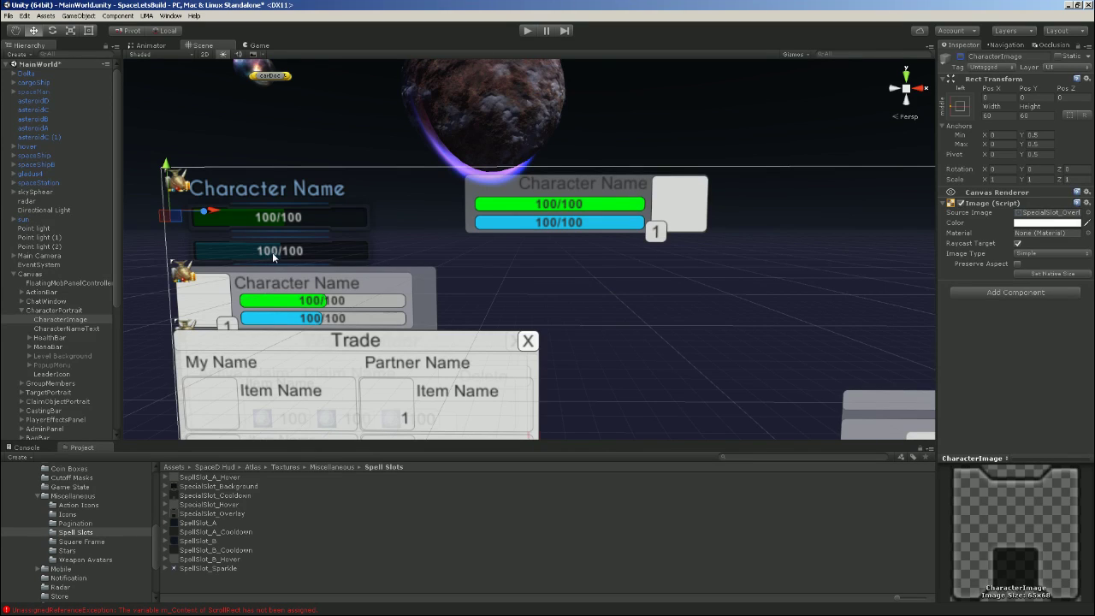
pyautogui.click(65, 328)
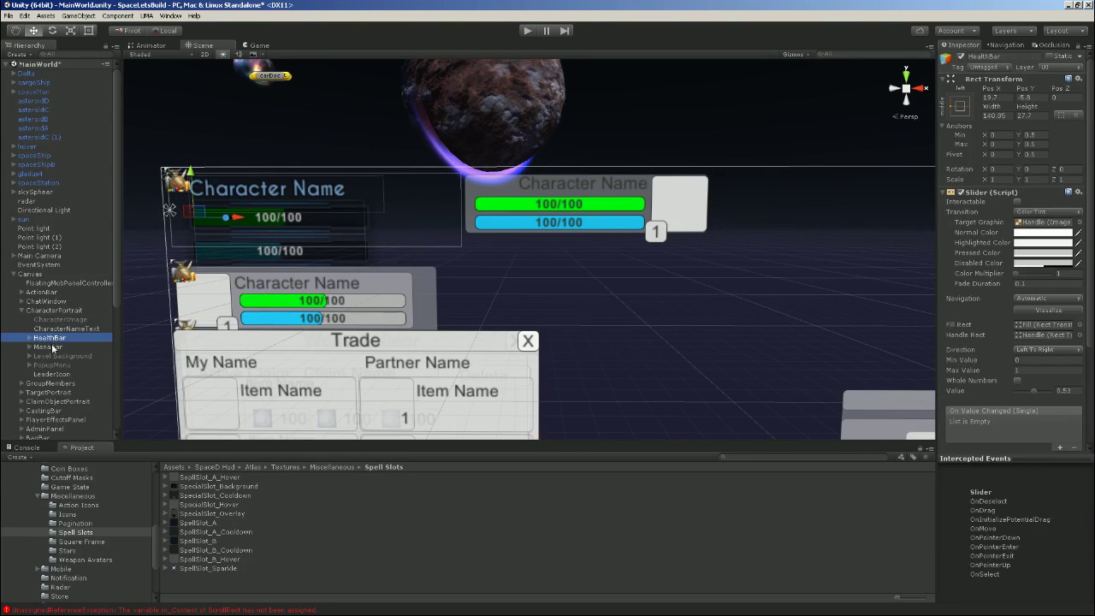
pyautogui.click(53, 347)
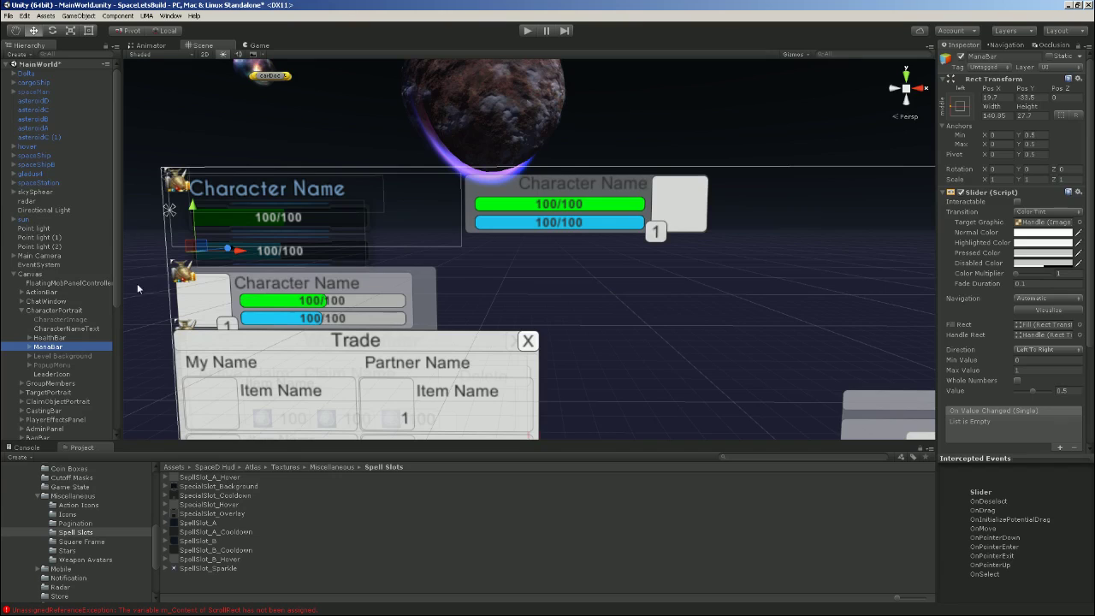
pyautogui.click(49, 311)
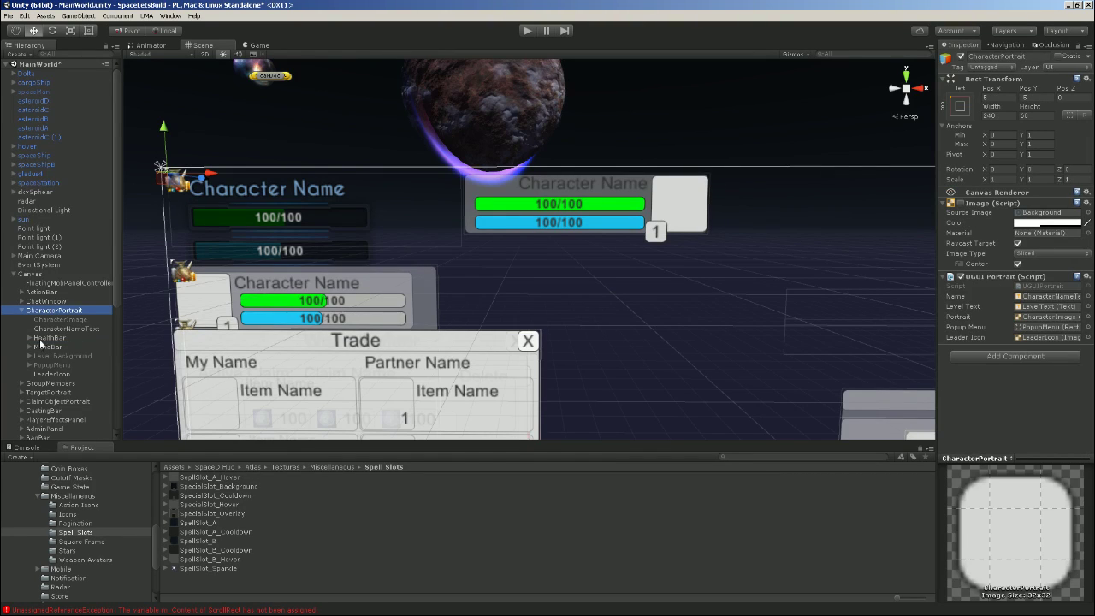
# Deactivate the CharacterImage object under TargetPortrait
pyautogui.click(22, 392)
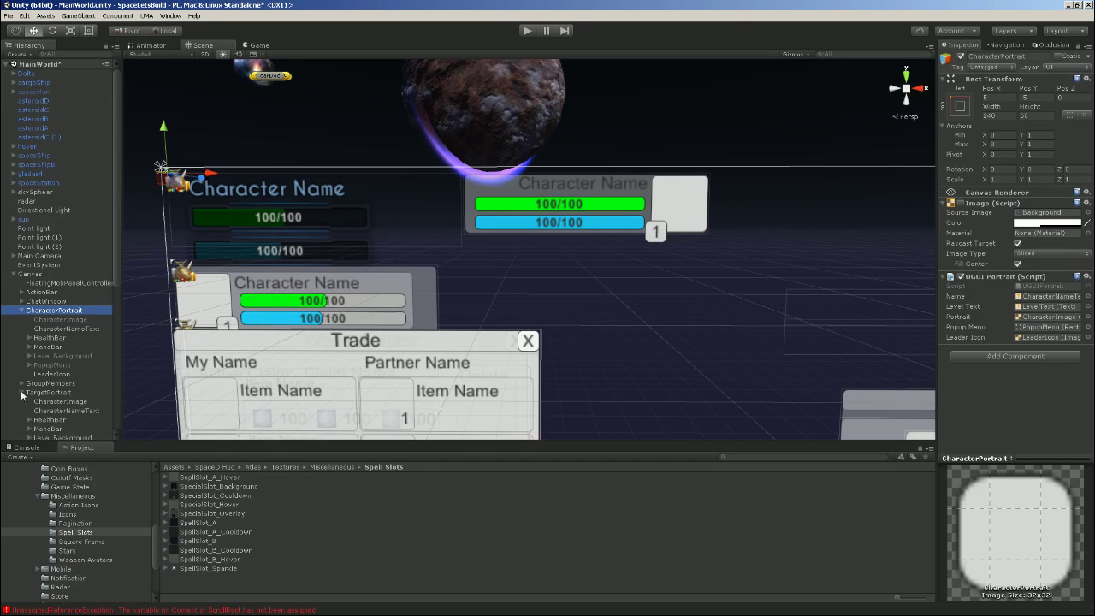
pyautogui.scroll(-3, 63, 339)
pyautogui.click(53, 325)
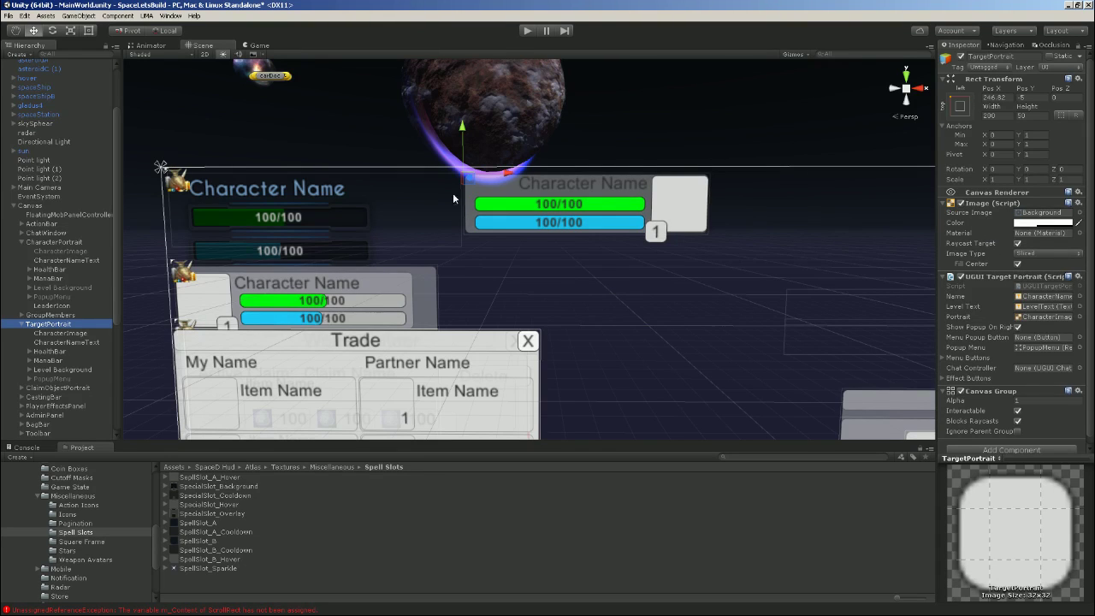
pyautogui.click(74, 334)
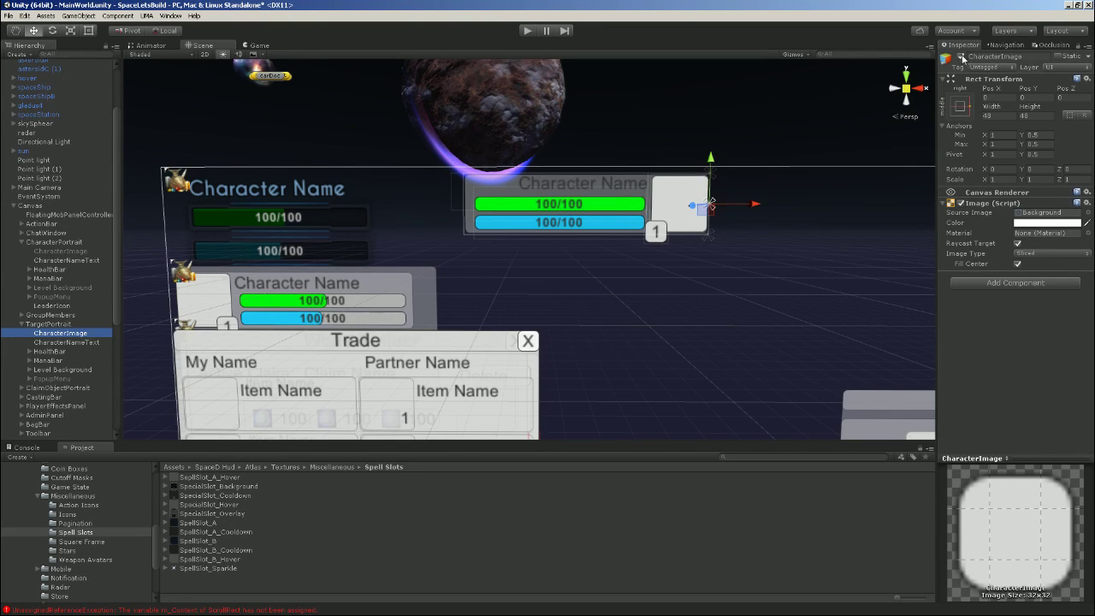
pyautogui.click(961, 57)
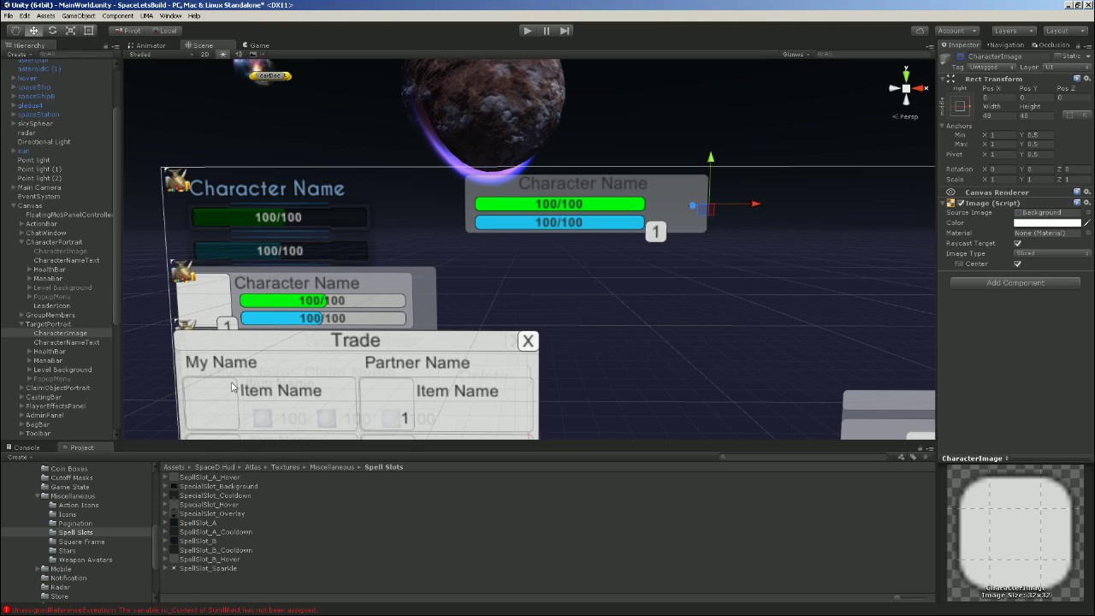
# Set the TargetPortrait's CharacterNameText to the Caviar Dreams Bold font with the Bold font style
pyautogui.click(67, 342)
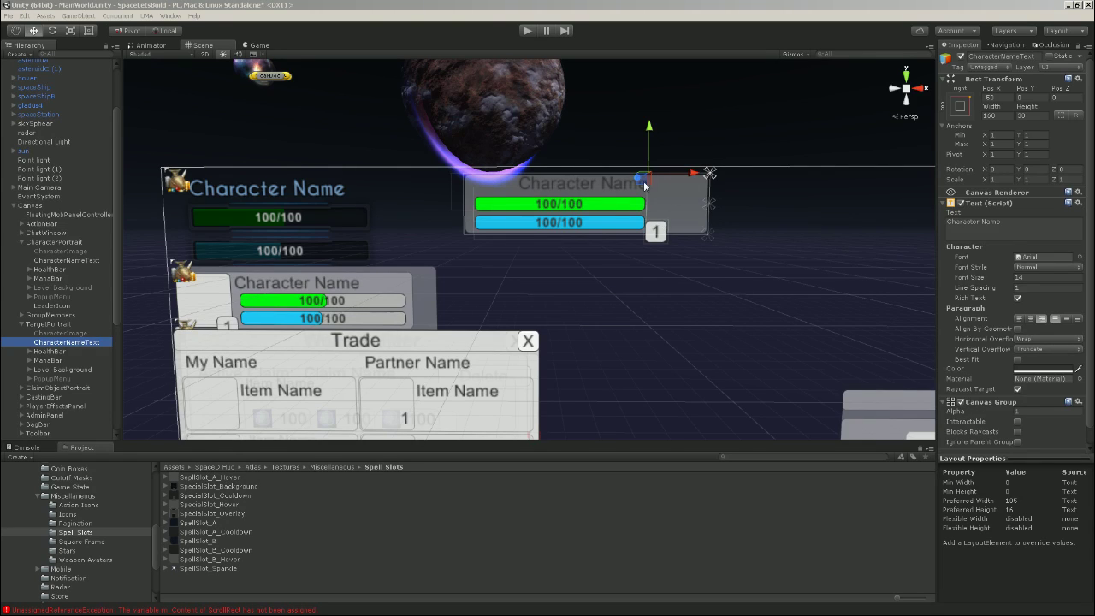
pyautogui.click(75, 332)
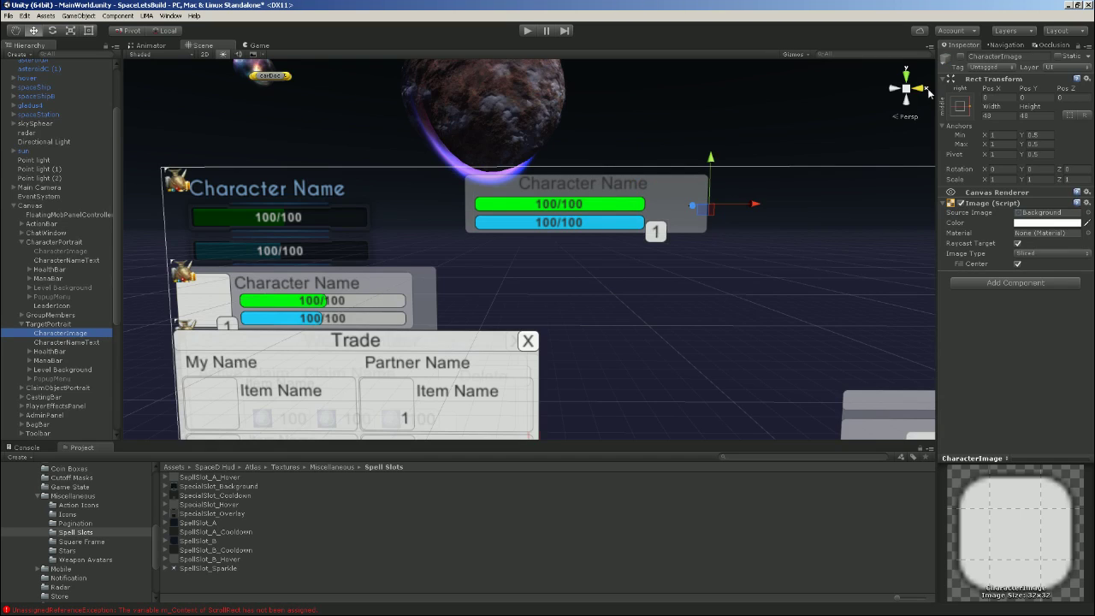
pyautogui.click(88, 343)
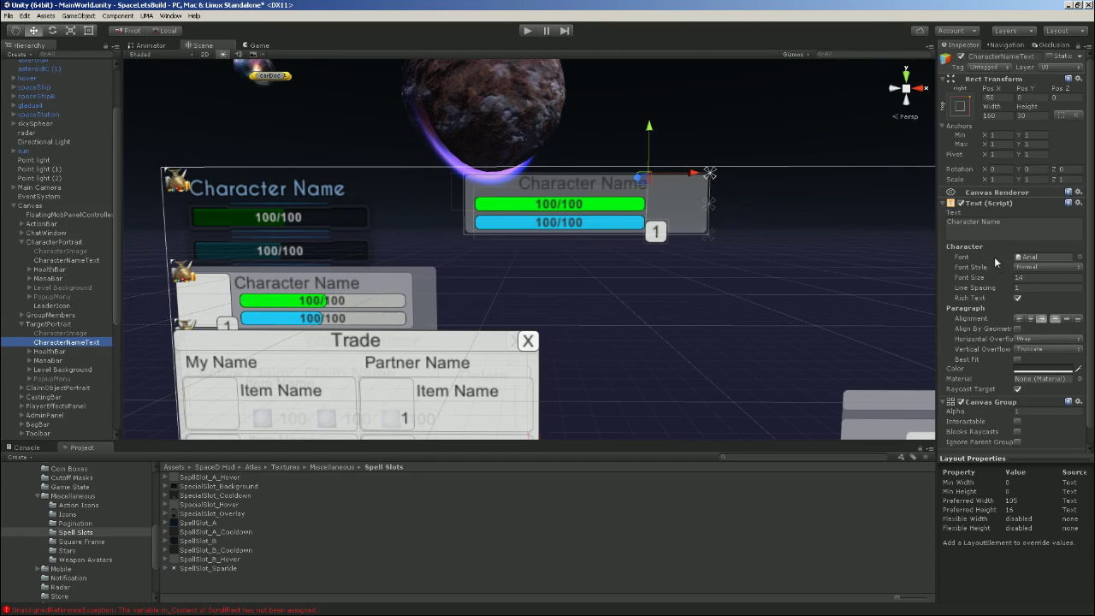
pyautogui.click(1081, 258)
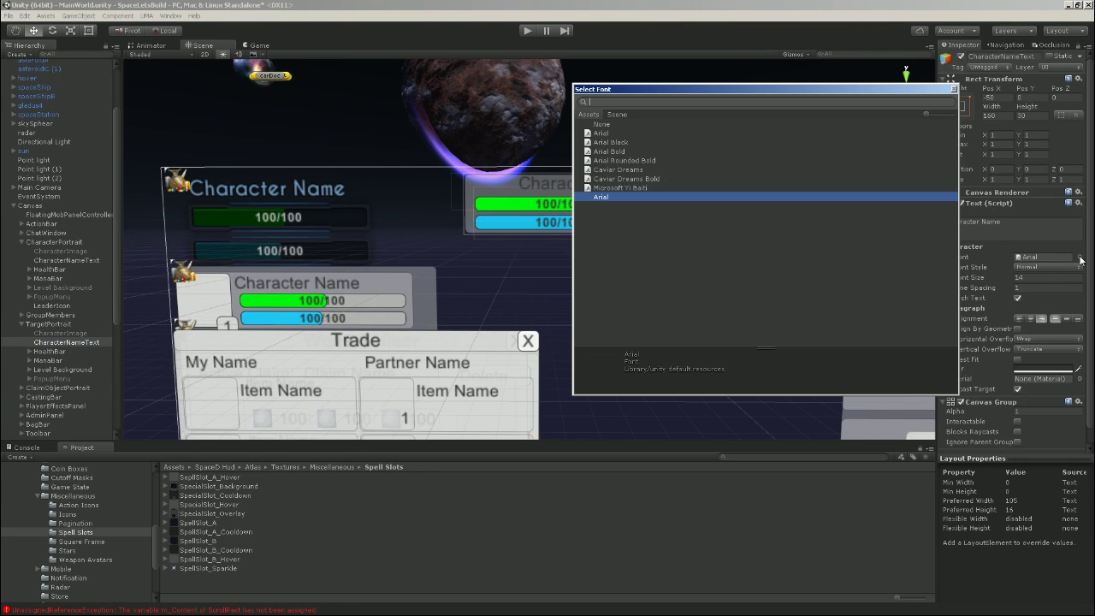
pyautogui.click(642, 179)
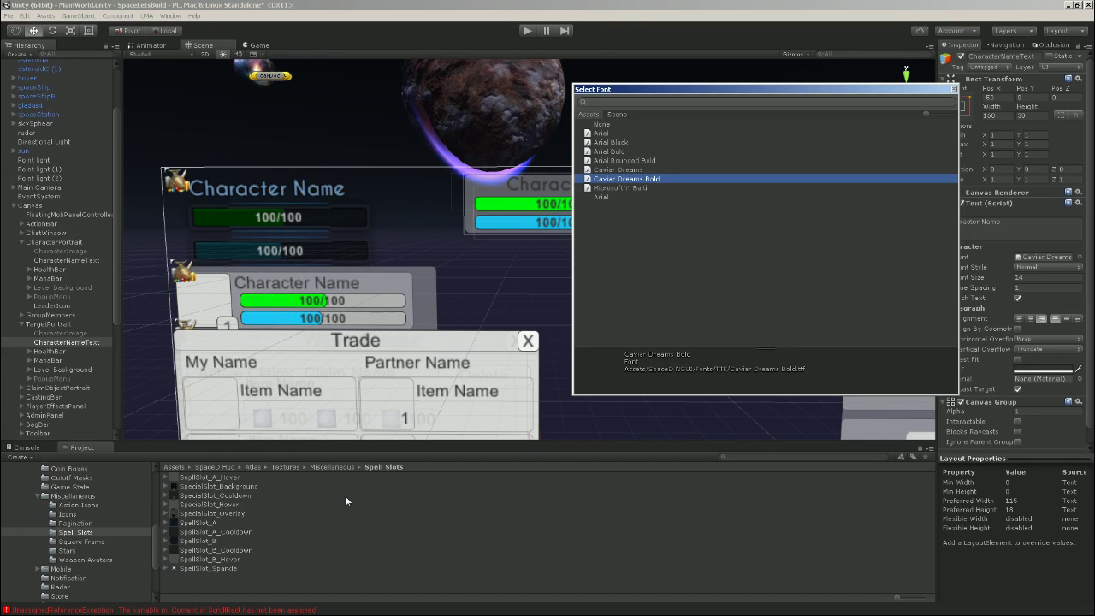
pyautogui.doubleClick(625, 180)
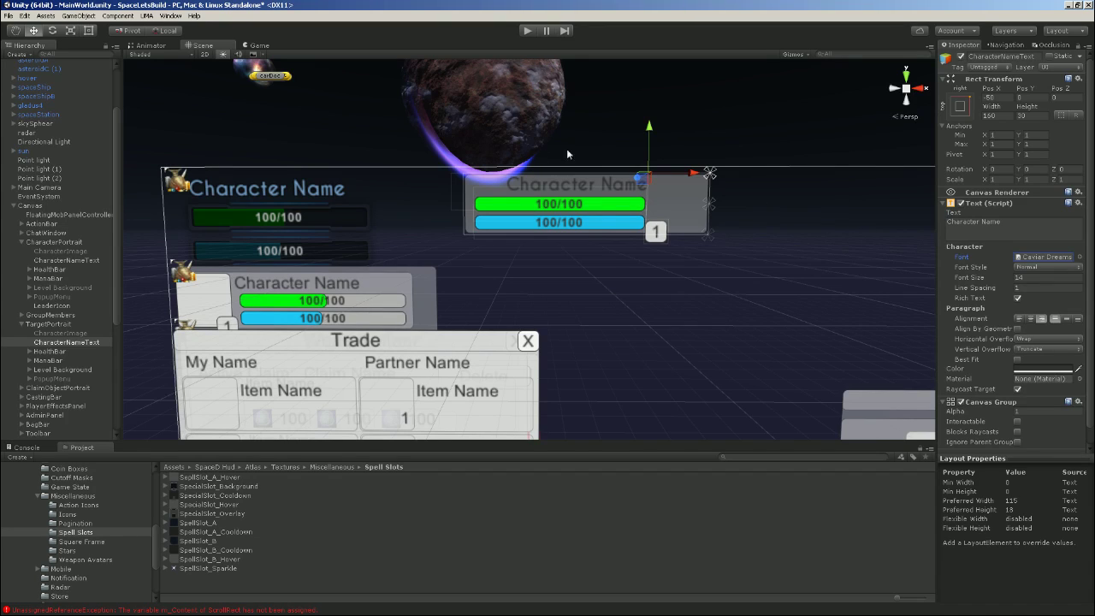
pyautogui.click(1060, 267)
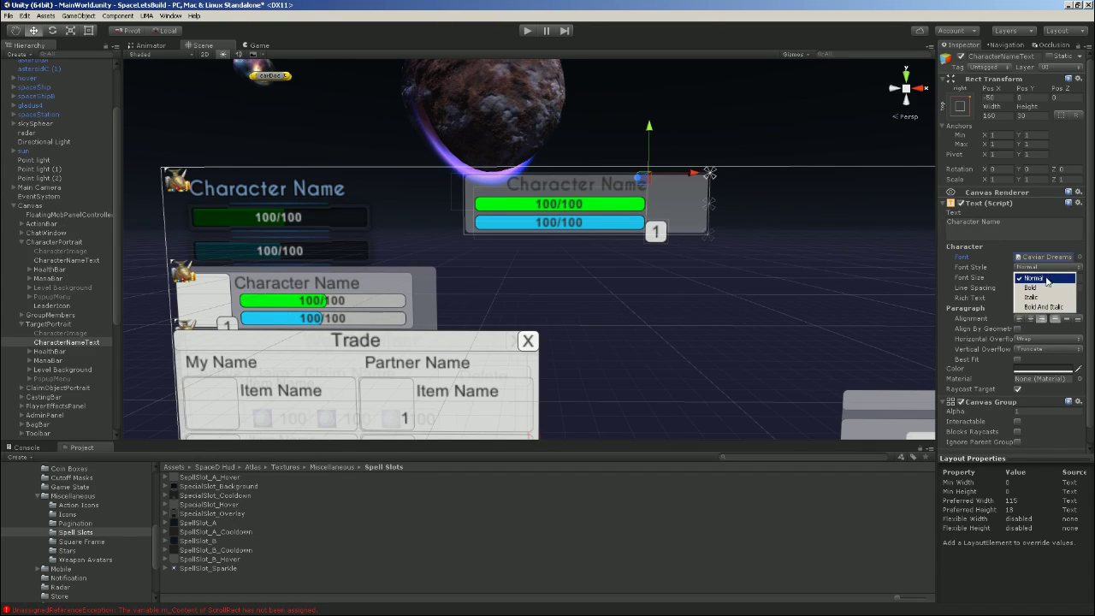
pyautogui.click(1043, 288)
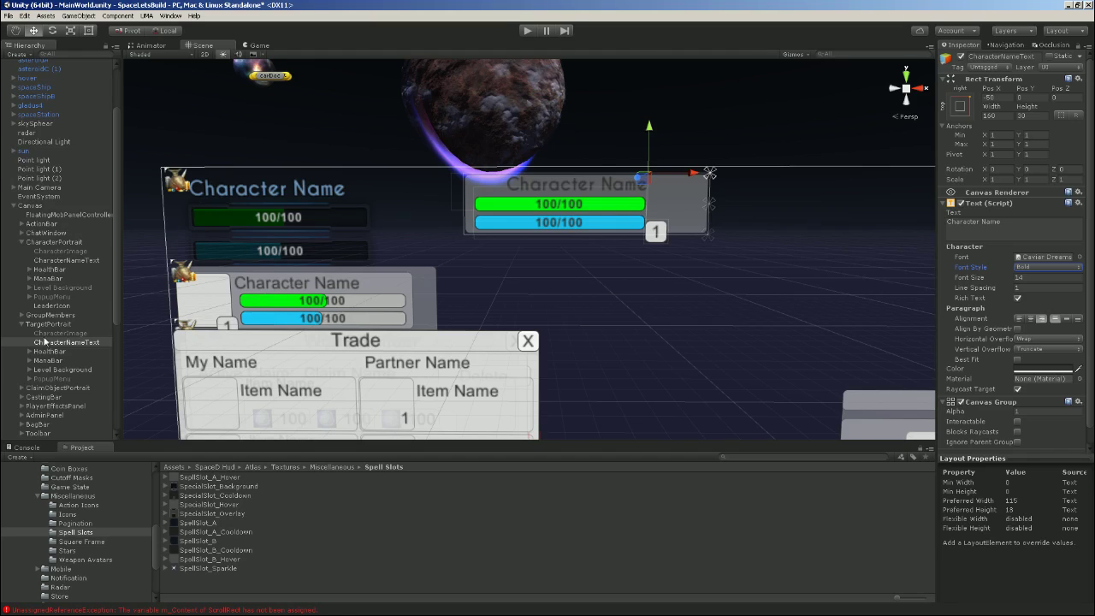
# Copy the Text component of the CharacterPortrait's CharacterNameText and paste its values onto the TargetPortrait's CharacterNameText
pyautogui.click(64, 261)
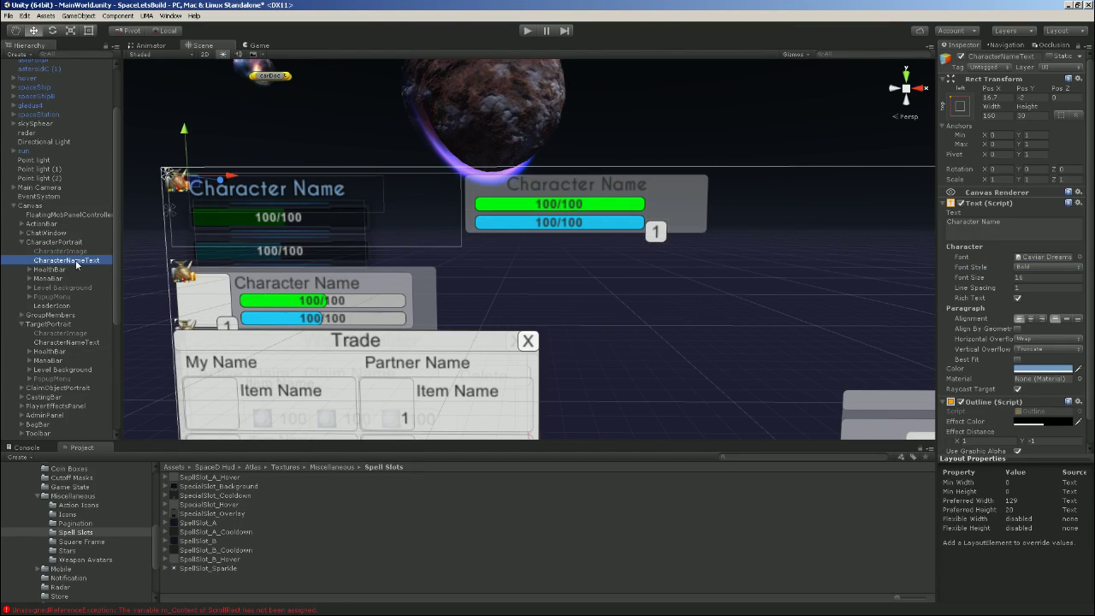
pyautogui.click(1042, 369)
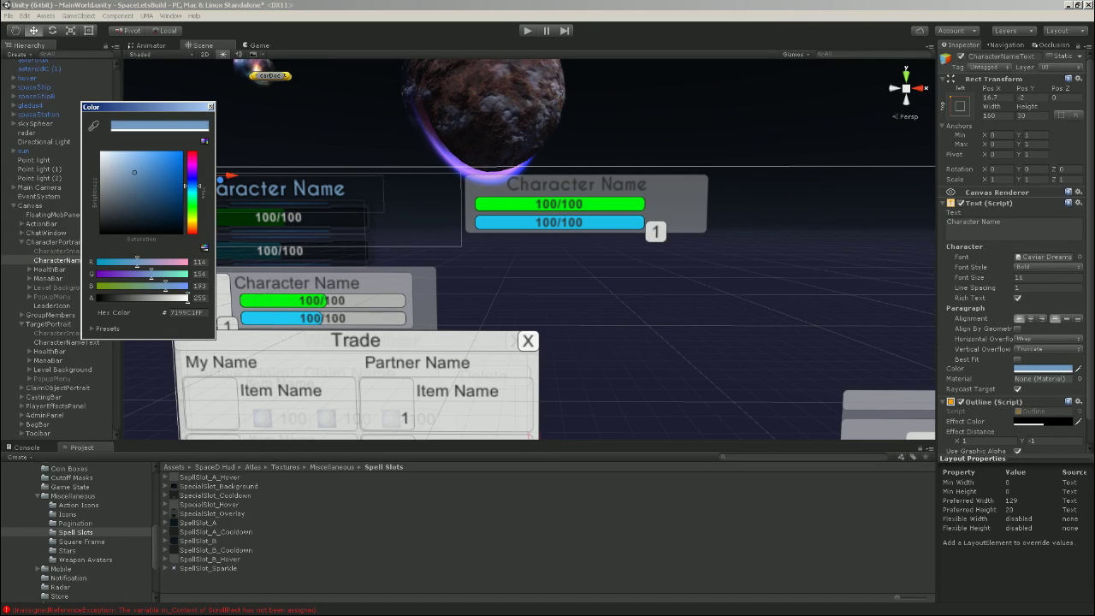
pyautogui.click(211, 108)
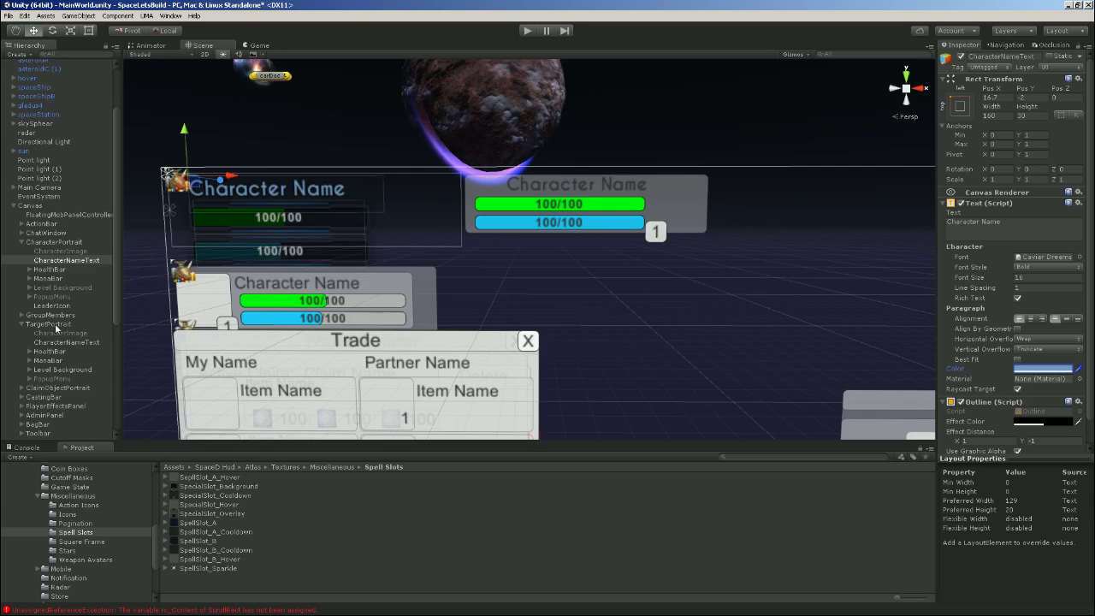
pyautogui.click(57, 252)
pyautogui.click(62, 259)
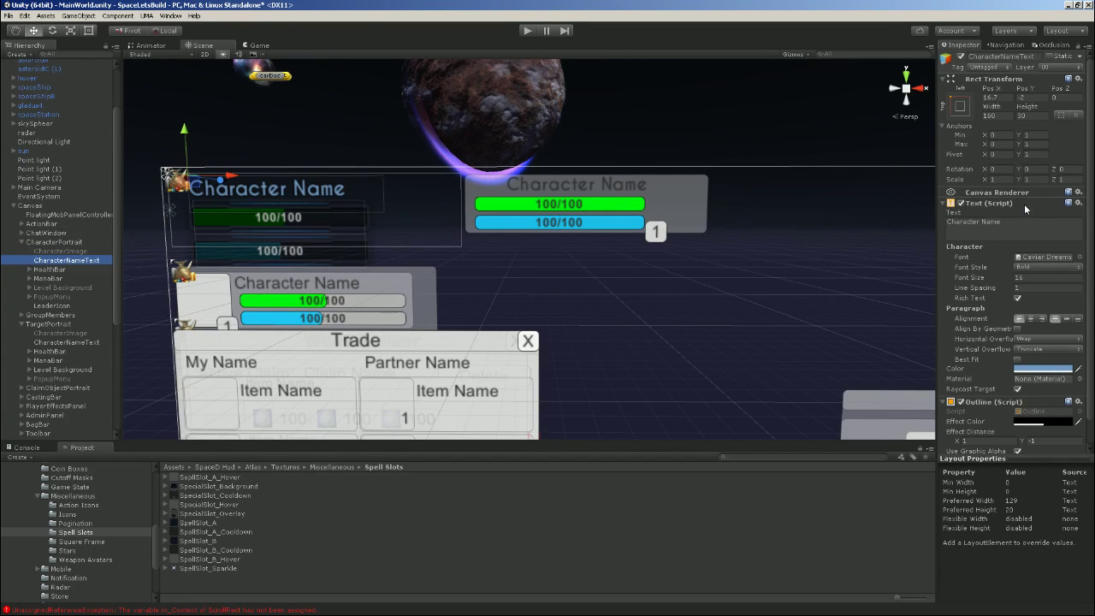
pyautogui.rightClick(1024, 203)
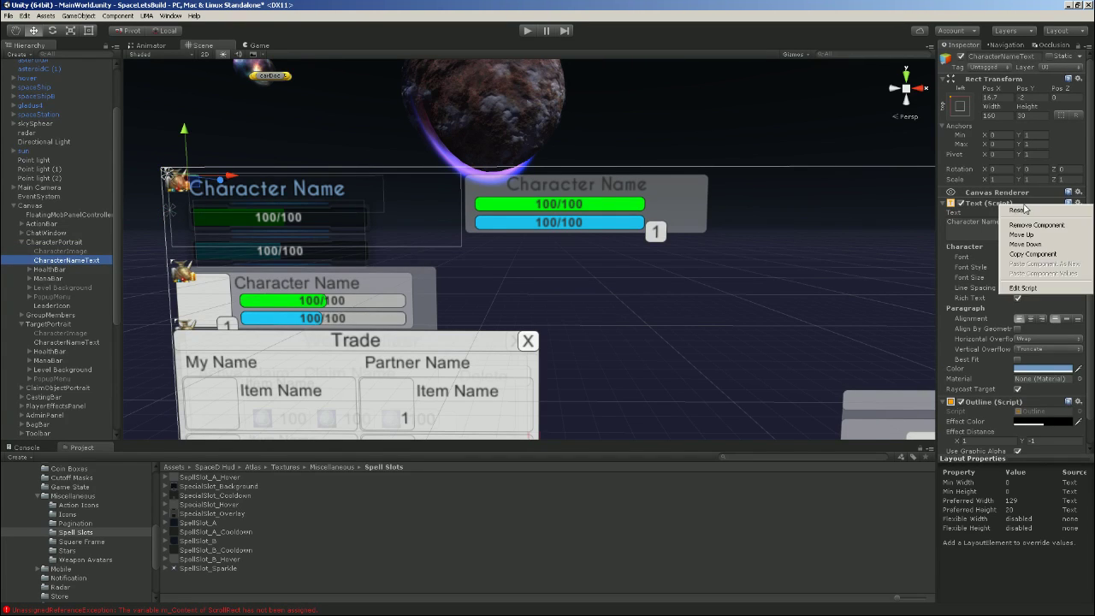
pyautogui.click(1038, 255)
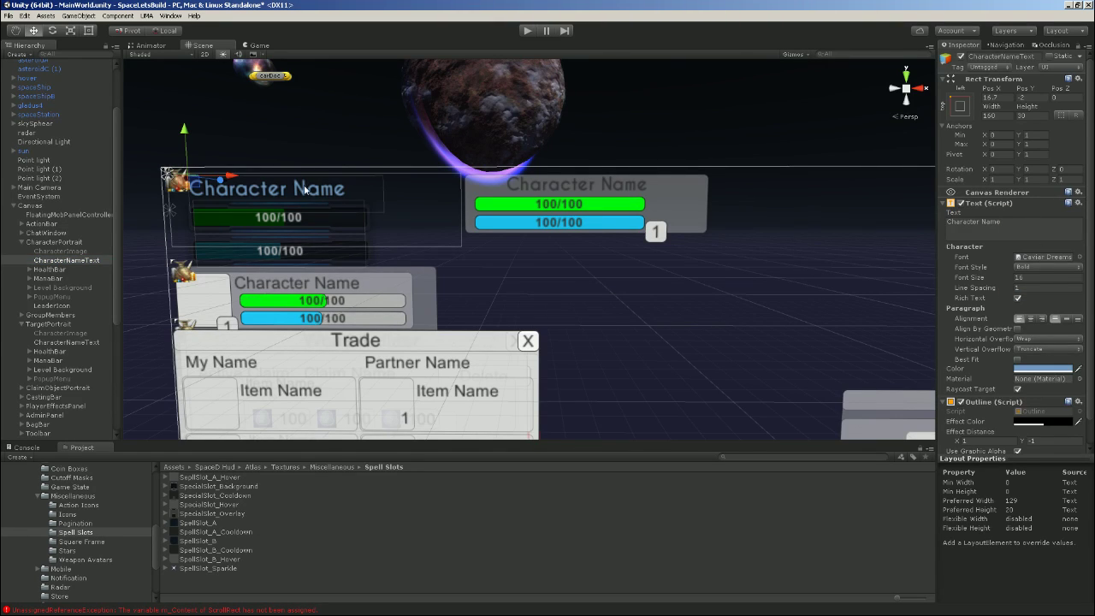
pyautogui.click(58, 343)
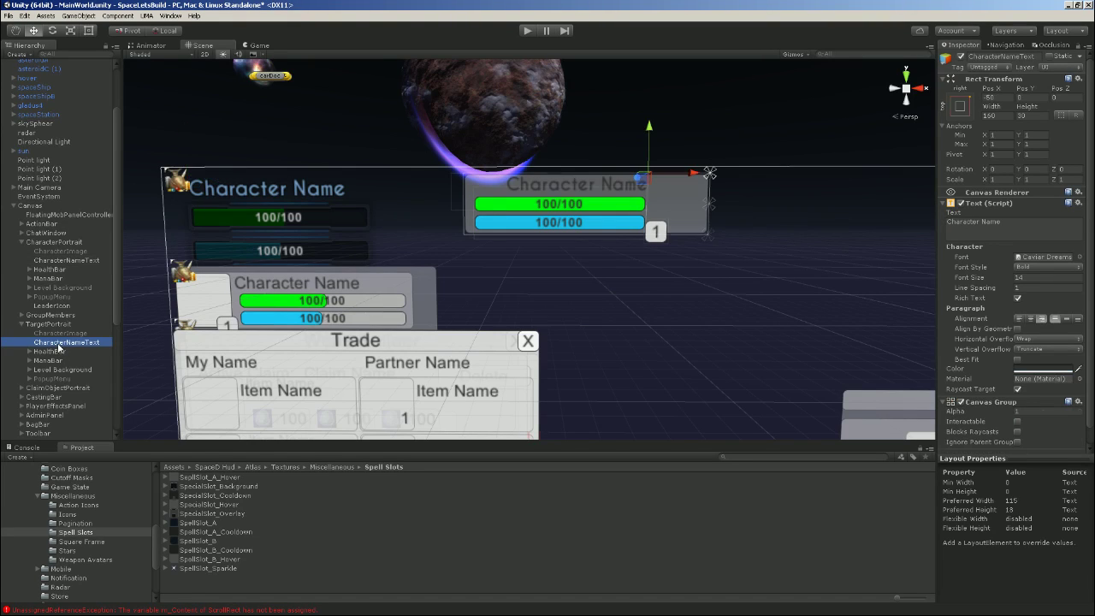
pyautogui.rightClick(1009, 208)
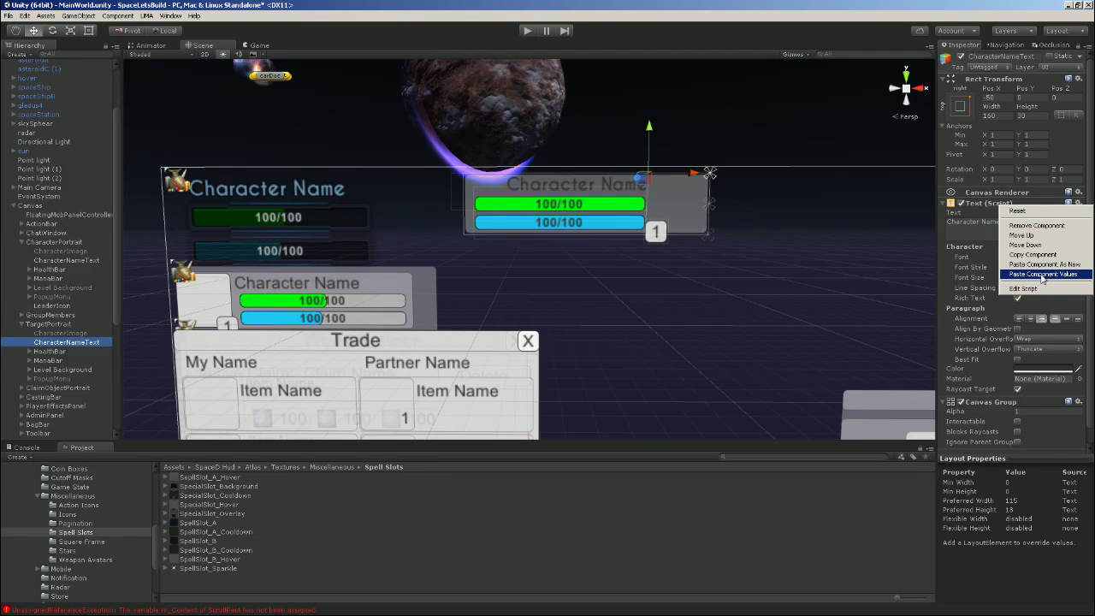
pyautogui.click(1041, 275)
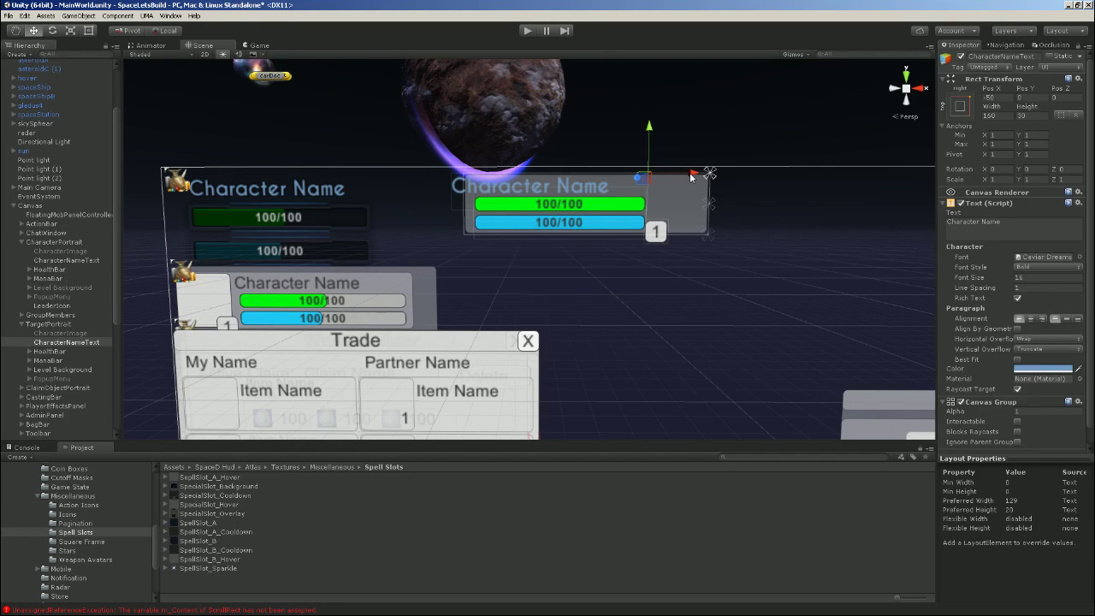
# Compare the components attached to the CharacterNameText objects of CharacterPortrait and TargetPortrait
pyautogui.scroll(-1, 1064, 351)
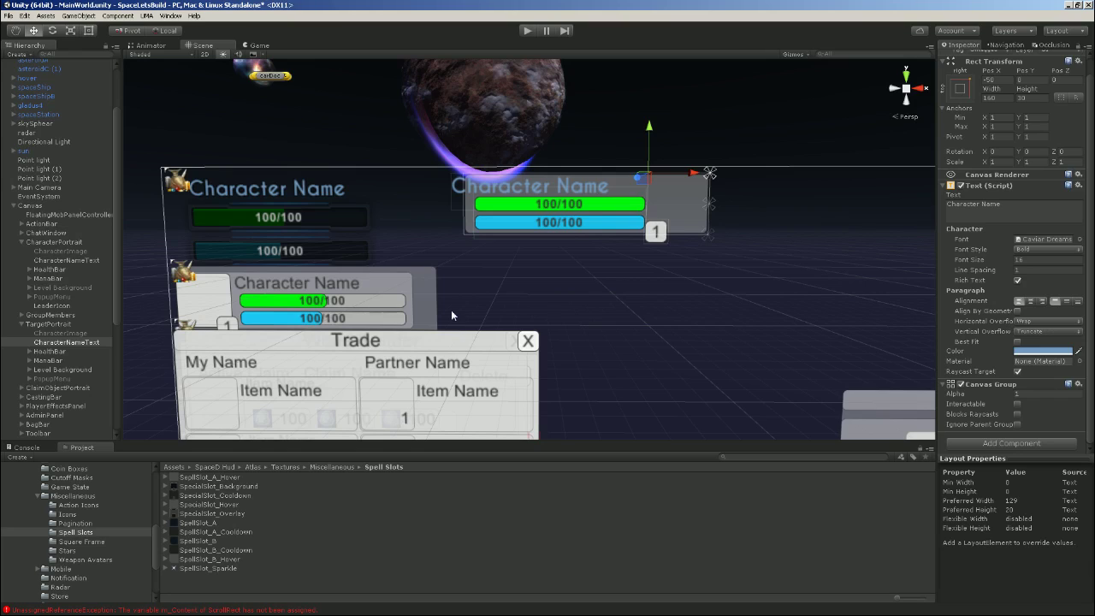
pyautogui.click(71, 260)
pyautogui.scroll(-1, 994, 370)
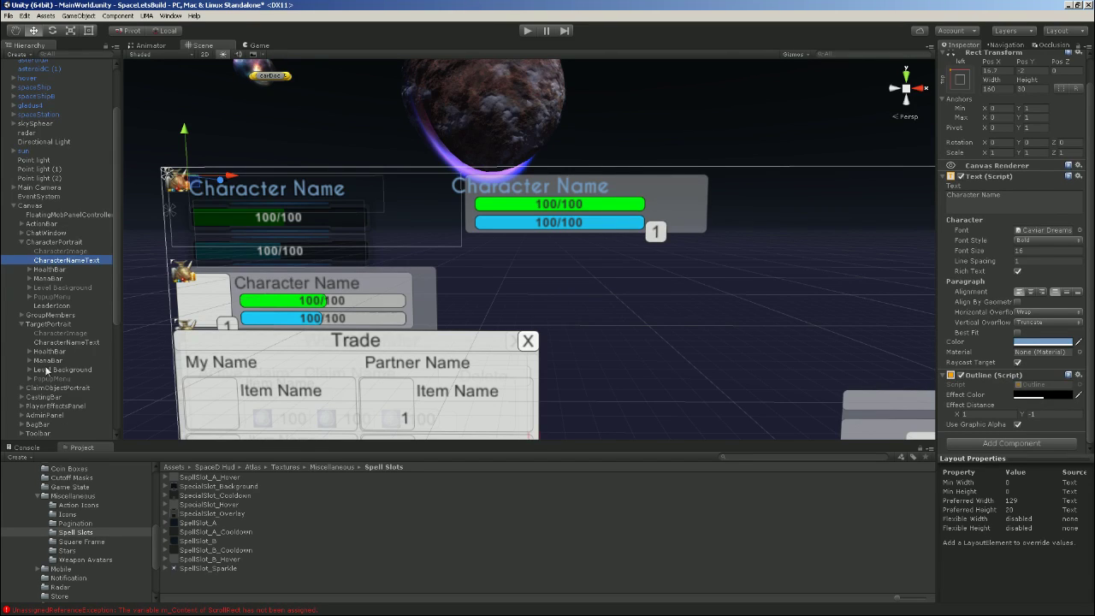
pyautogui.click(56, 342)
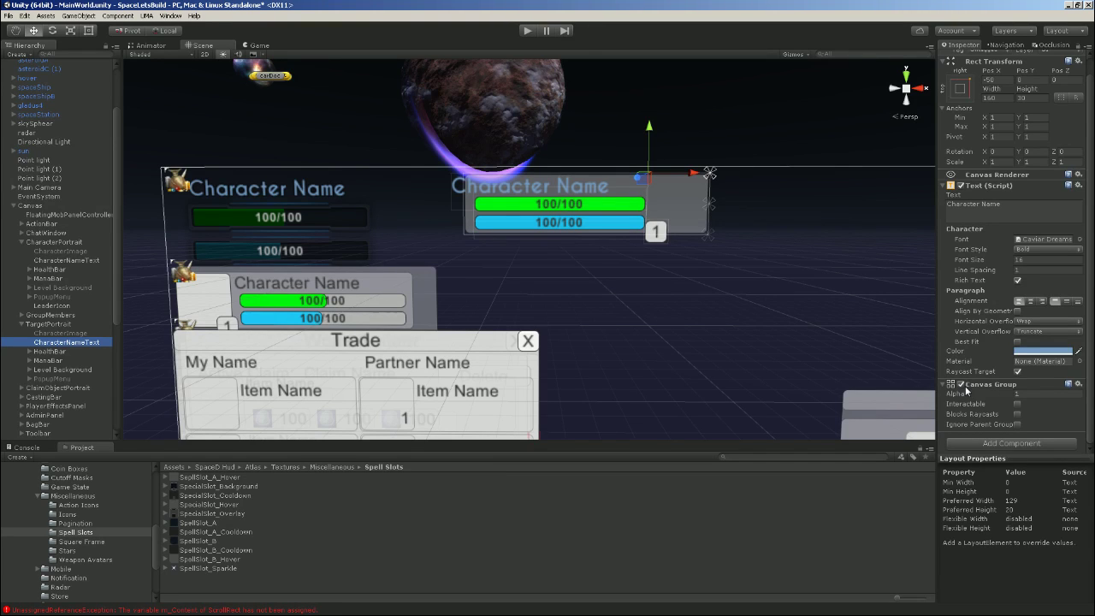
pyautogui.click(65, 260)
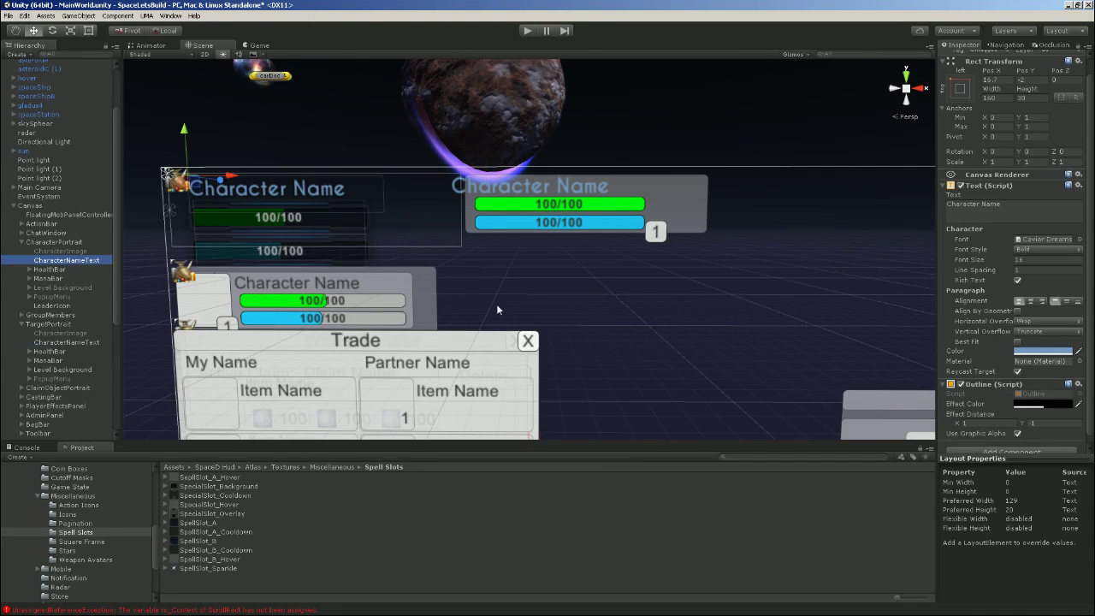
pyautogui.rightClick(1017, 382)
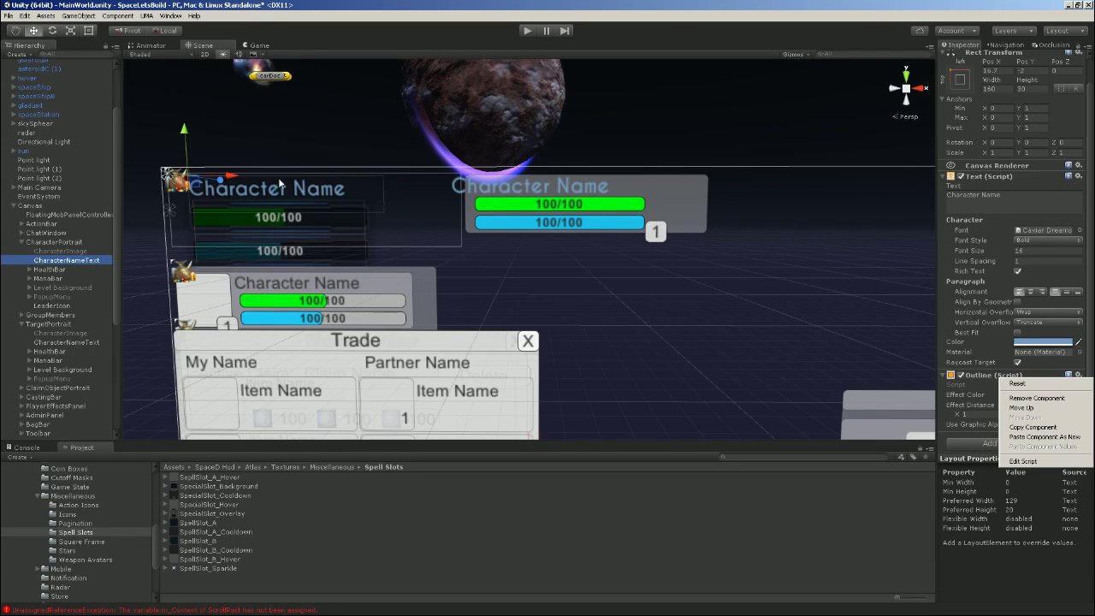
pyautogui.click(961, 443)
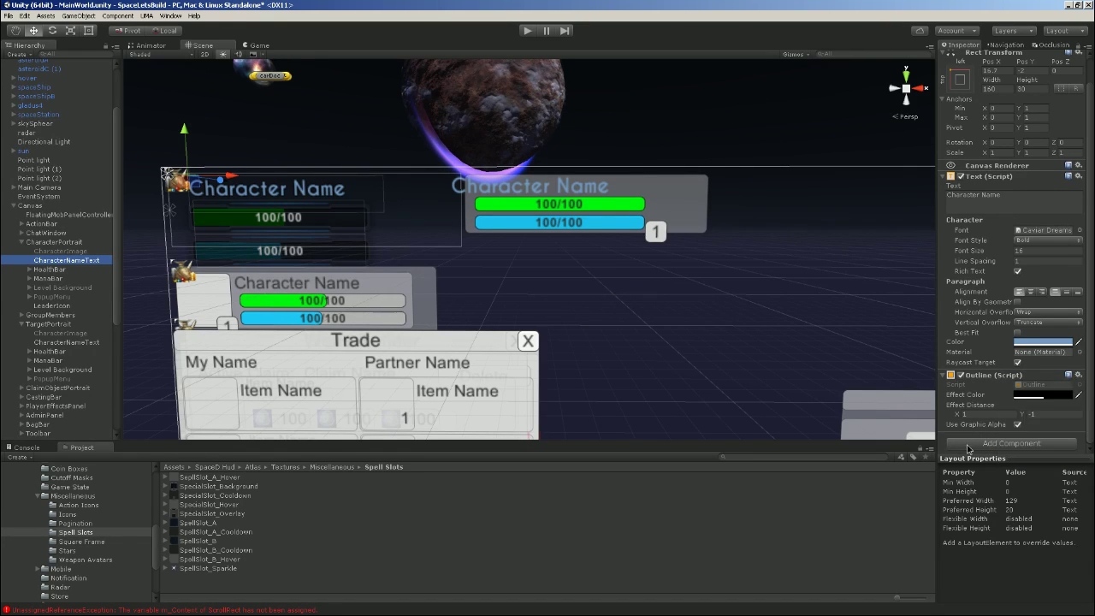
pyautogui.click(962, 443)
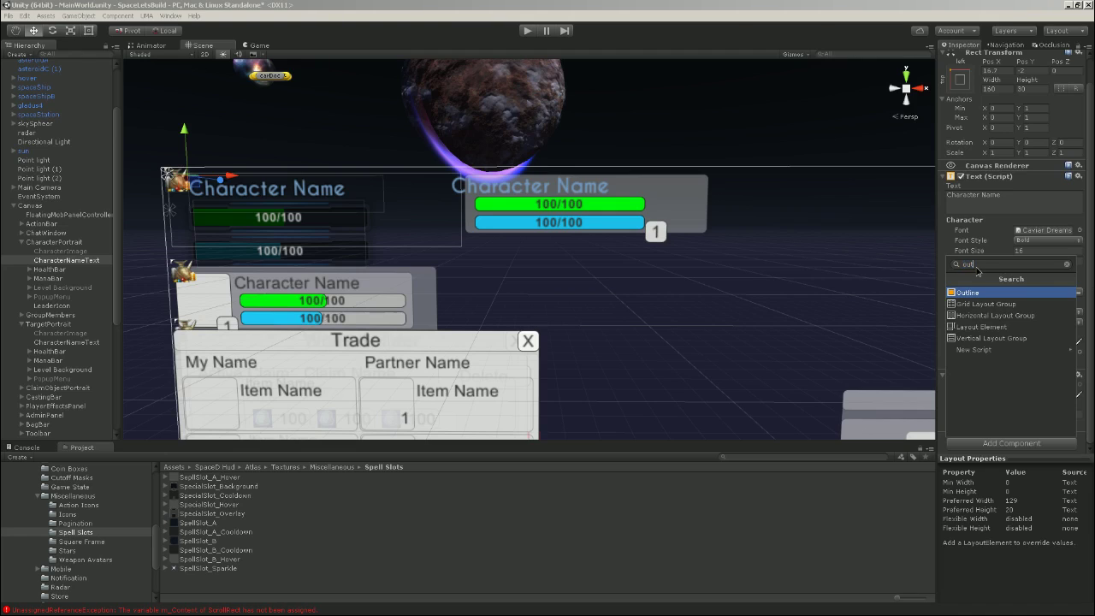
pyautogui.write('shad')
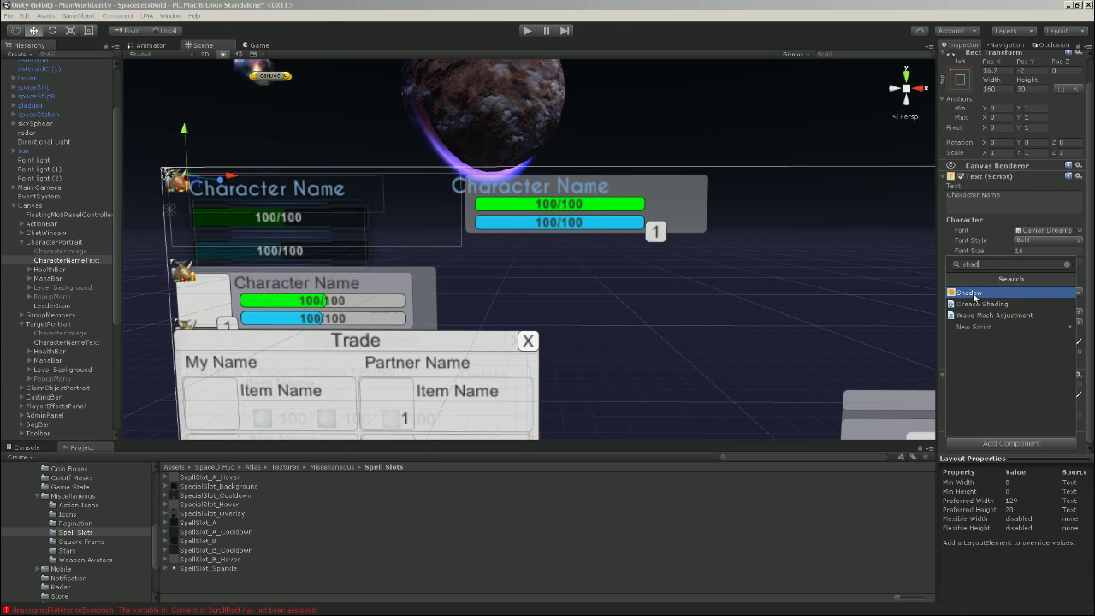
pyautogui.click(1091, 266)
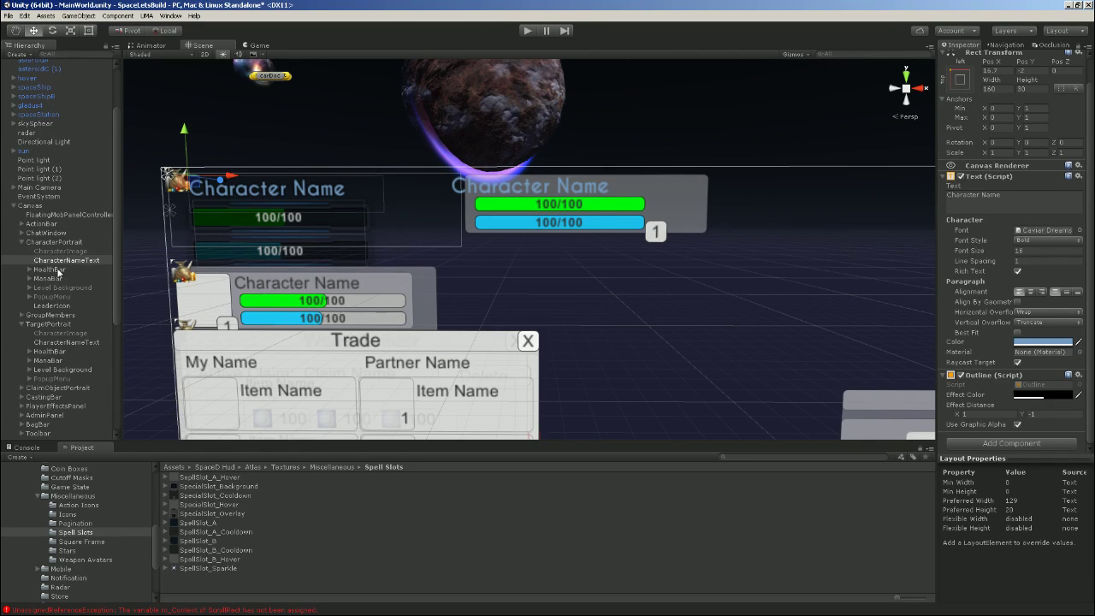
# Add an Outline component to the TargetPortrait's CharacterNameText
pyautogui.click(68, 343)
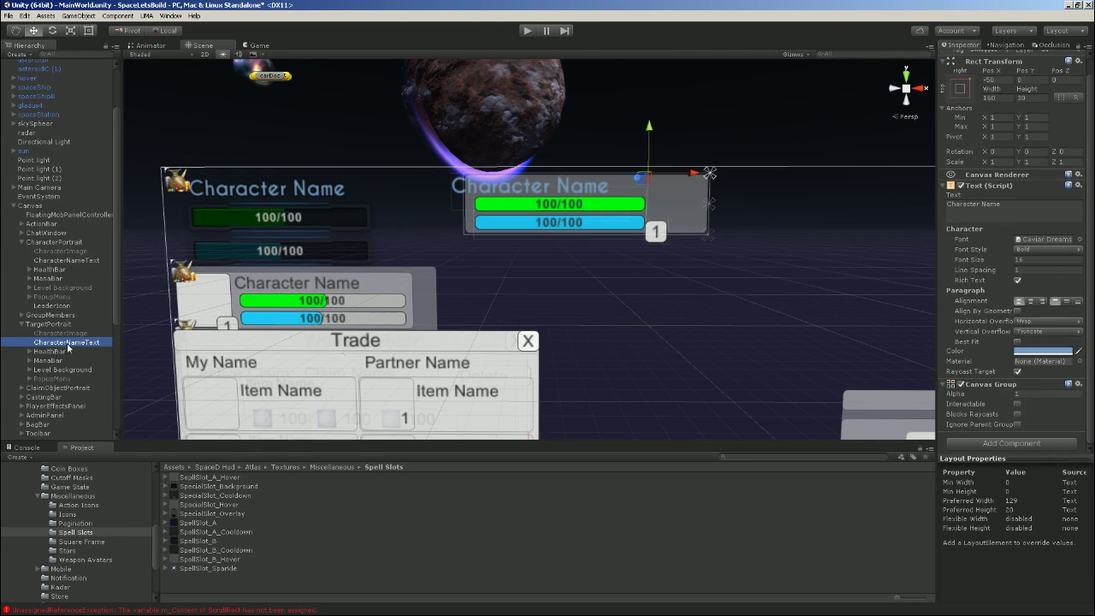
pyautogui.click(1005, 442)
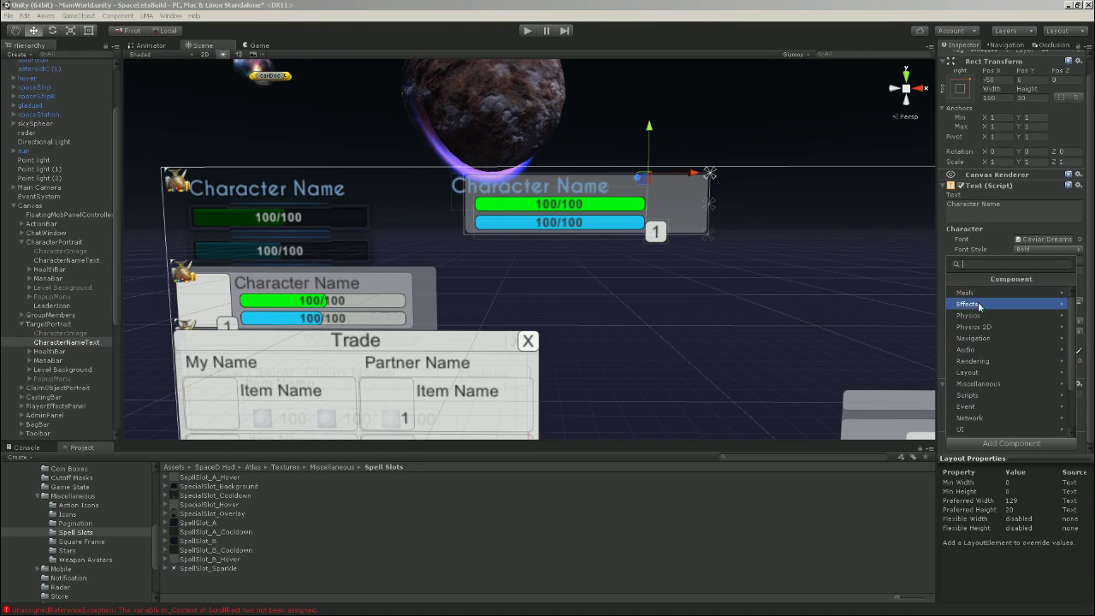
pyautogui.write('outl')
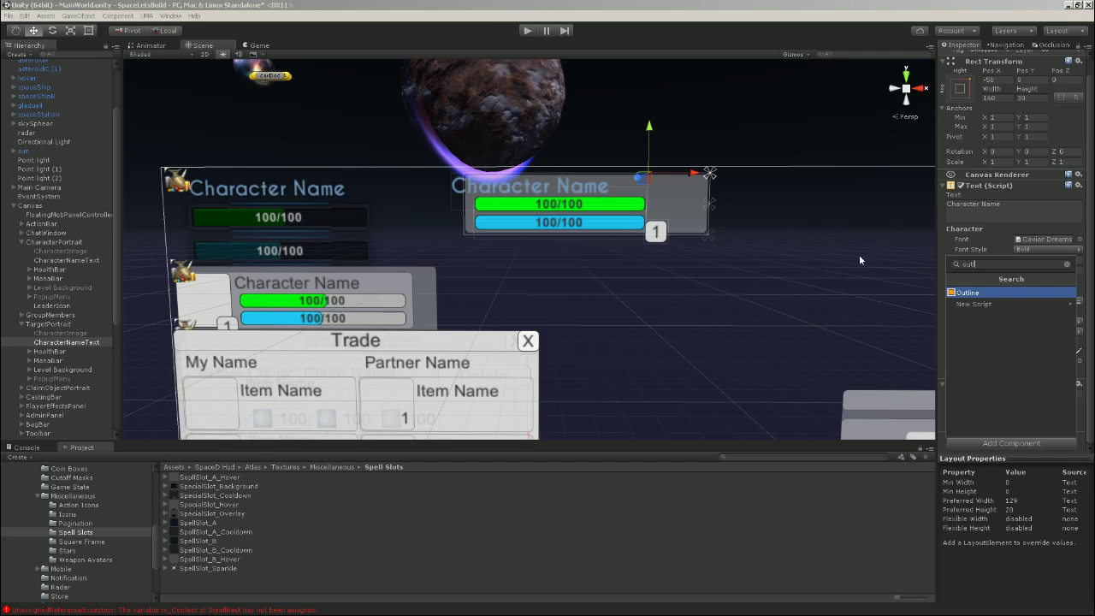
pyautogui.click(992, 293)
pyautogui.scroll(-2, 1031, 355)
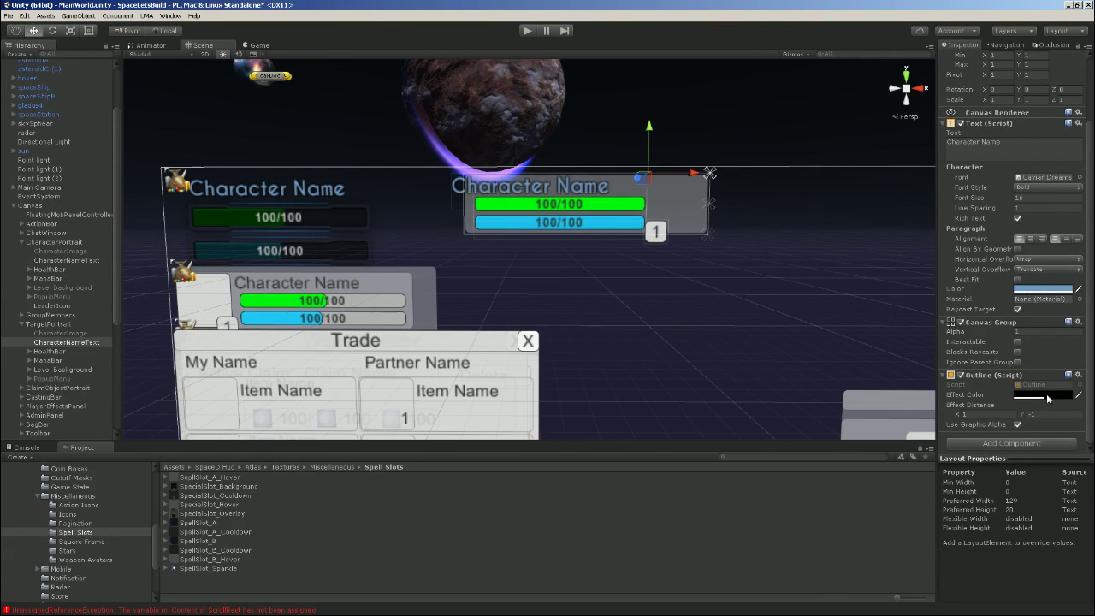
# Examine the outline's effect colour and opacity on the TargetPortrait's CharacterNameText, then check the name's look in the Game view
pyautogui.click(1040, 397)
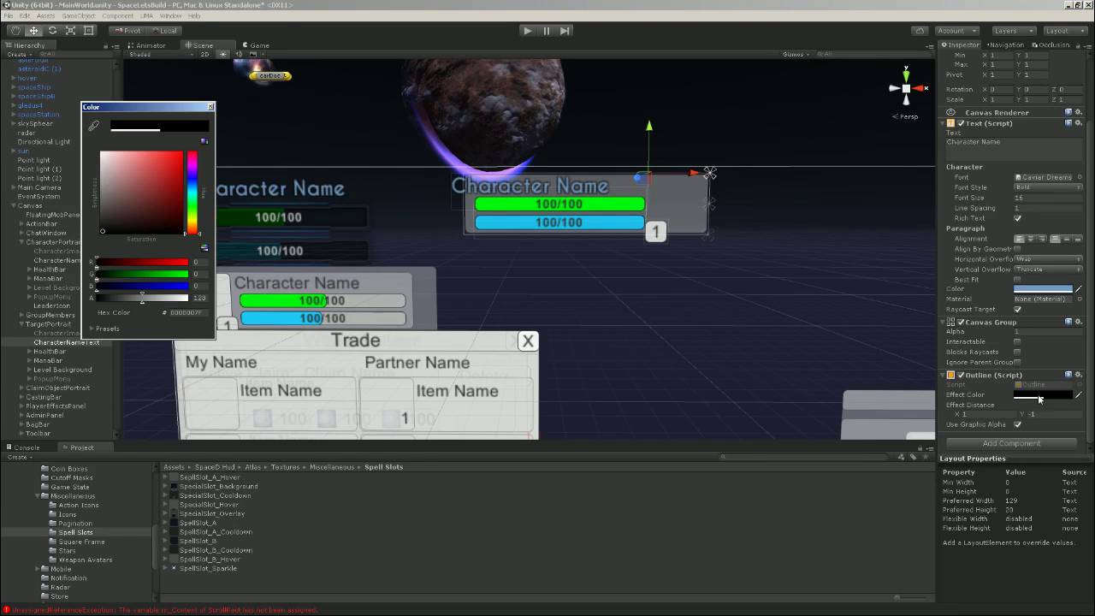
pyautogui.moveTo(142, 299)
pyautogui.mouseDown()
pyautogui.moveTo(219, 303)
pyautogui.moveTo(103, 301)
pyautogui.moveTo(143, 308)
pyautogui.mouseUp()
pyautogui.click(210, 106)
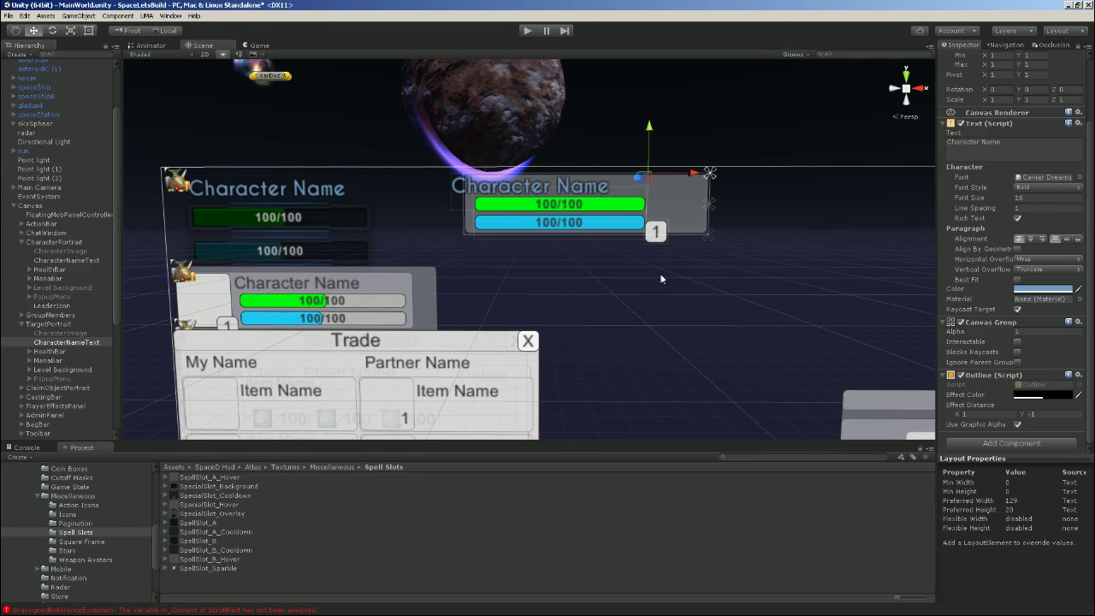
pyautogui.click(257, 45)
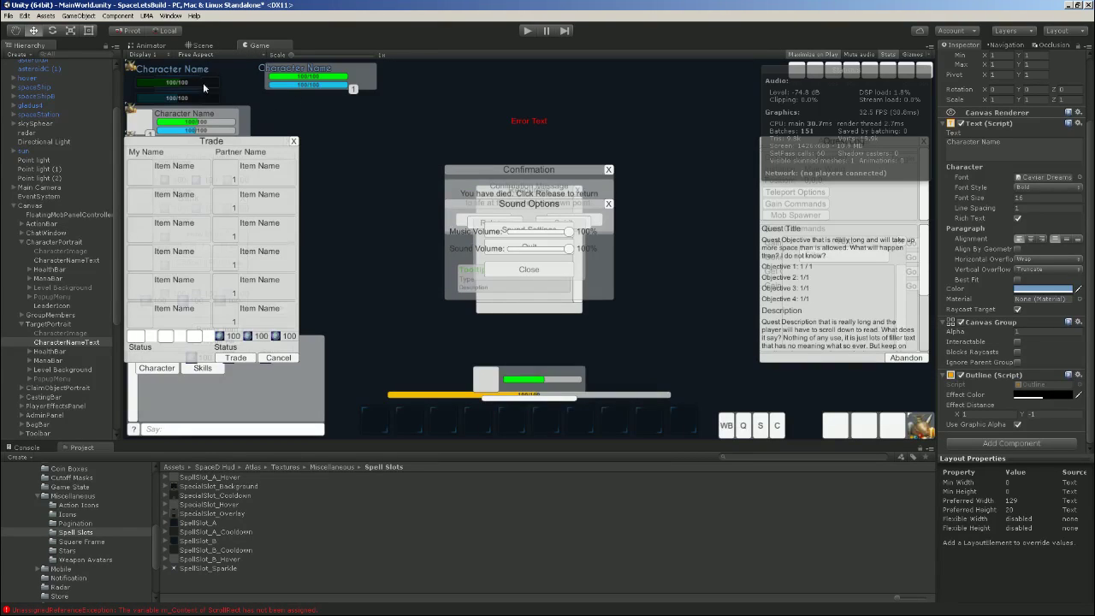
pyautogui.click(205, 44)
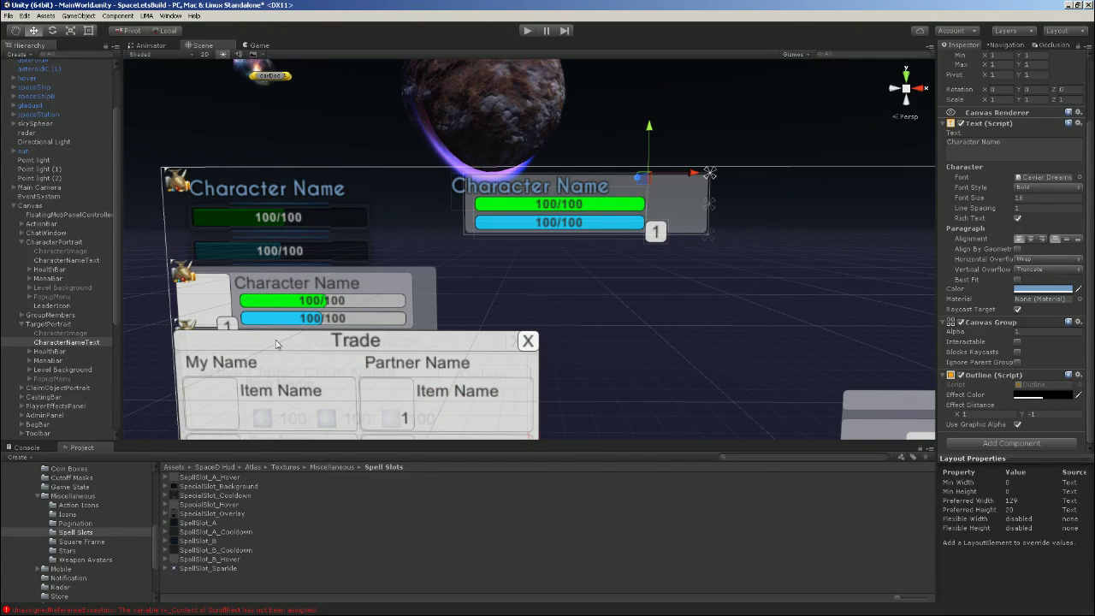
# Assign the UnitBar_Large_Background sprite from the Unit Bars textures as the source image of the TargetPortrait HealthBar's Background
pyautogui.click(51, 351)
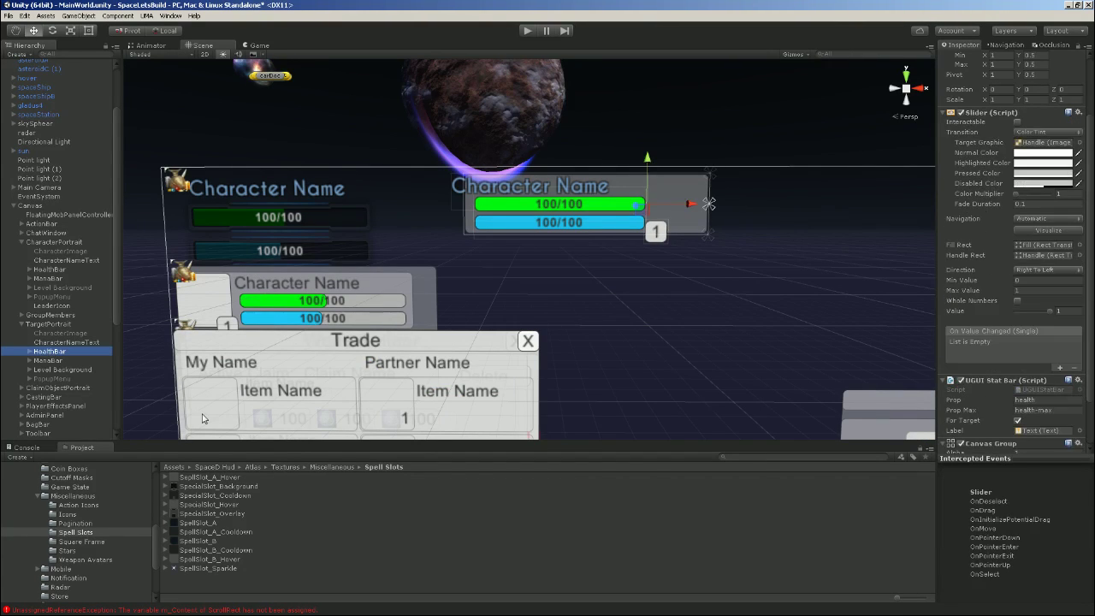
pyautogui.click(30, 350)
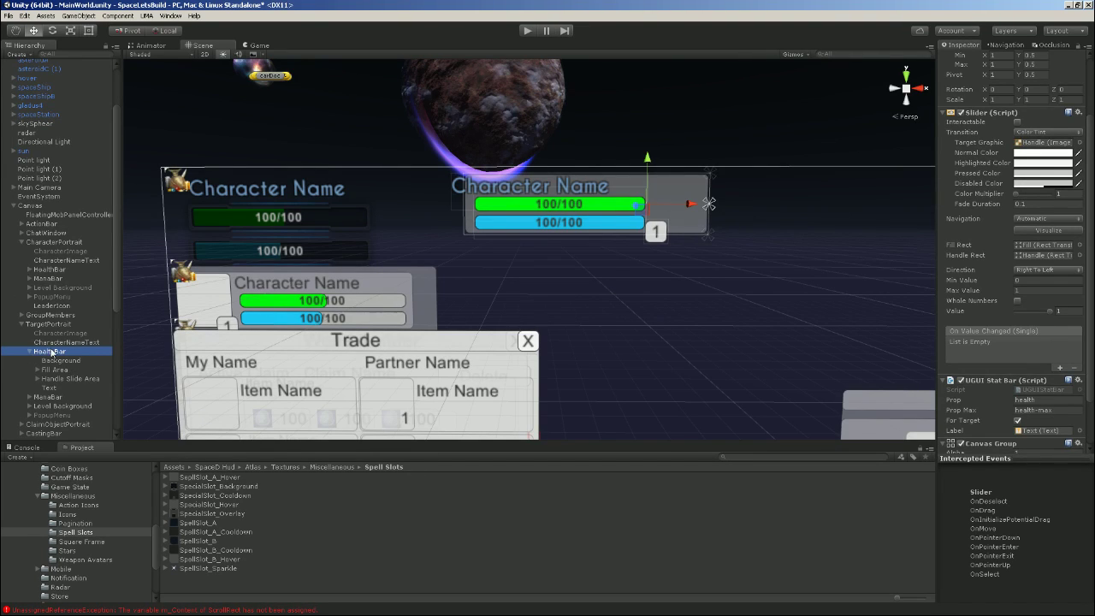
pyautogui.click(69, 360)
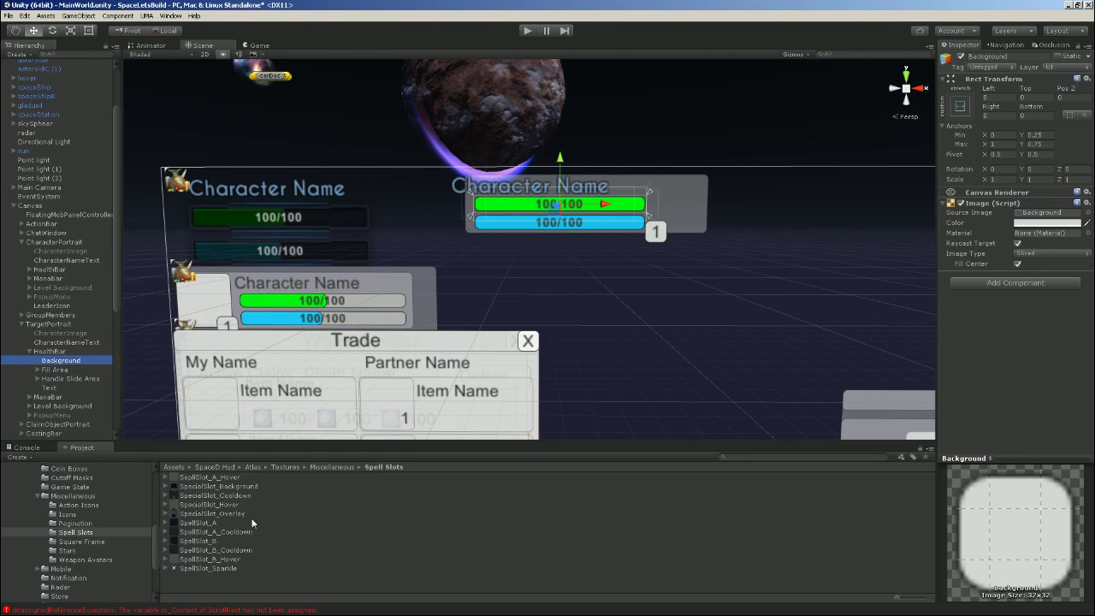
pyautogui.click(74, 543)
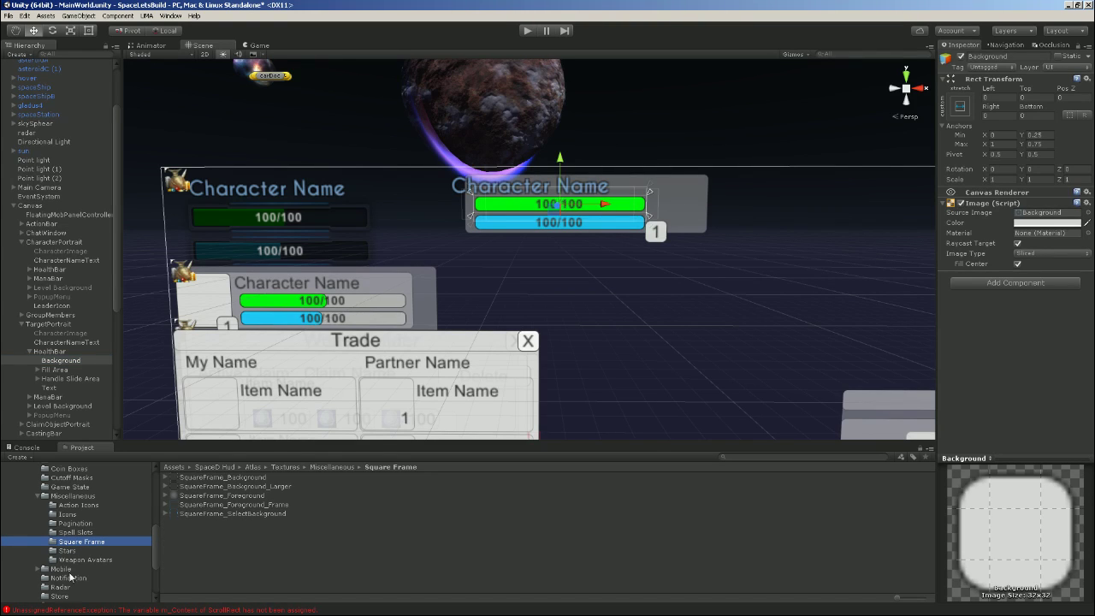
pyautogui.click(72, 578)
pyautogui.scroll(-3, 85, 556)
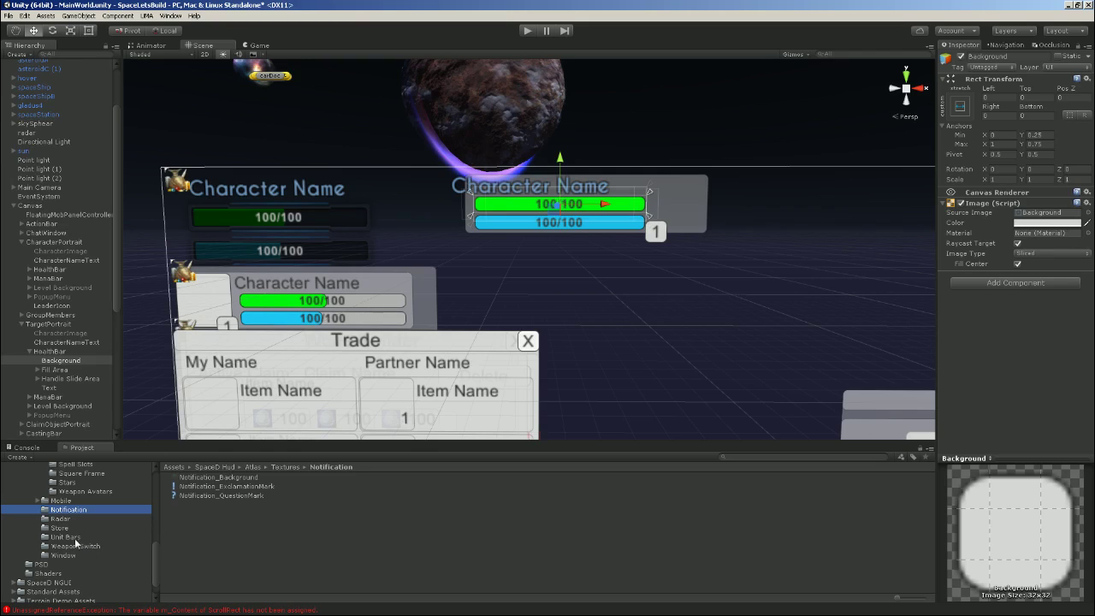
pyautogui.click(72, 537)
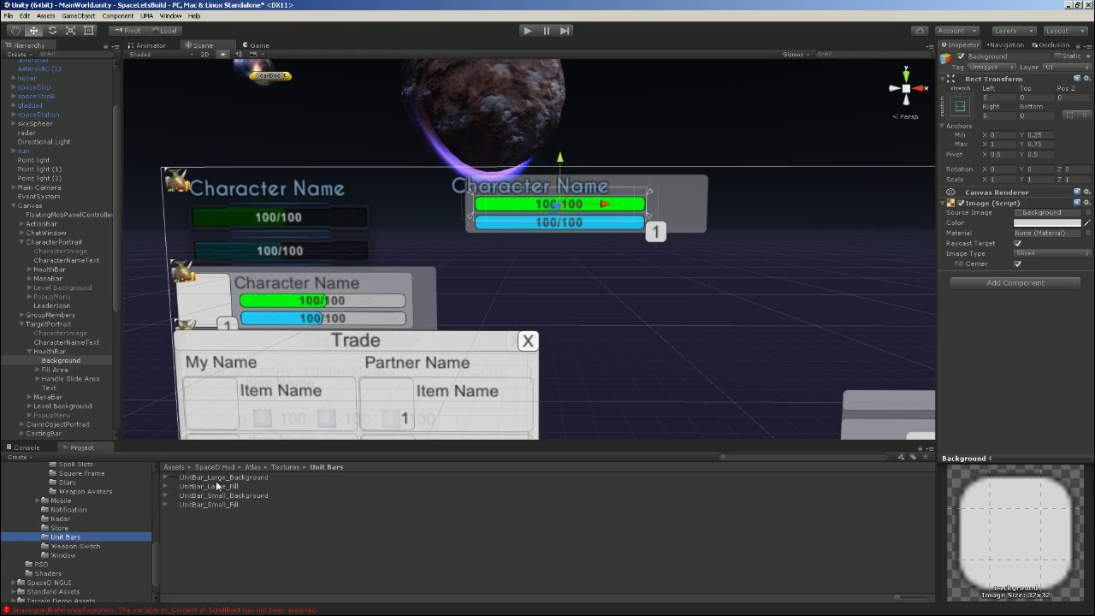
pyautogui.moveTo(217, 481); pyautogui.dragTo(1052, 220)
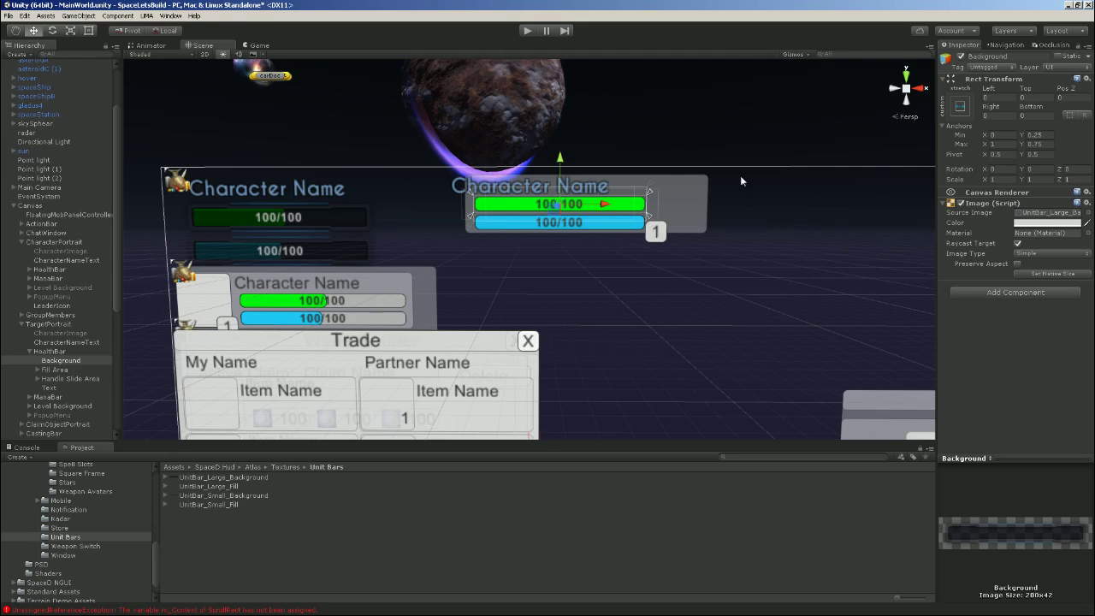
# Set the Left, Top, Right and Bottom offsets of the TargetPortrait HealthBar's Background to -12 each
pyautogui.click(960, 106)
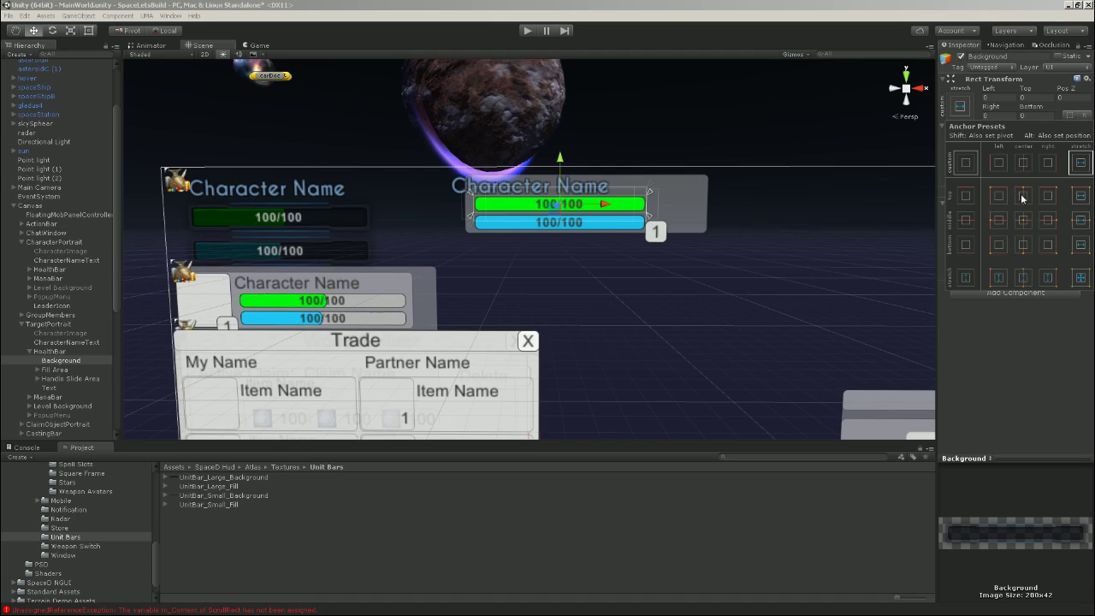
pyautogui.click(960, 107)
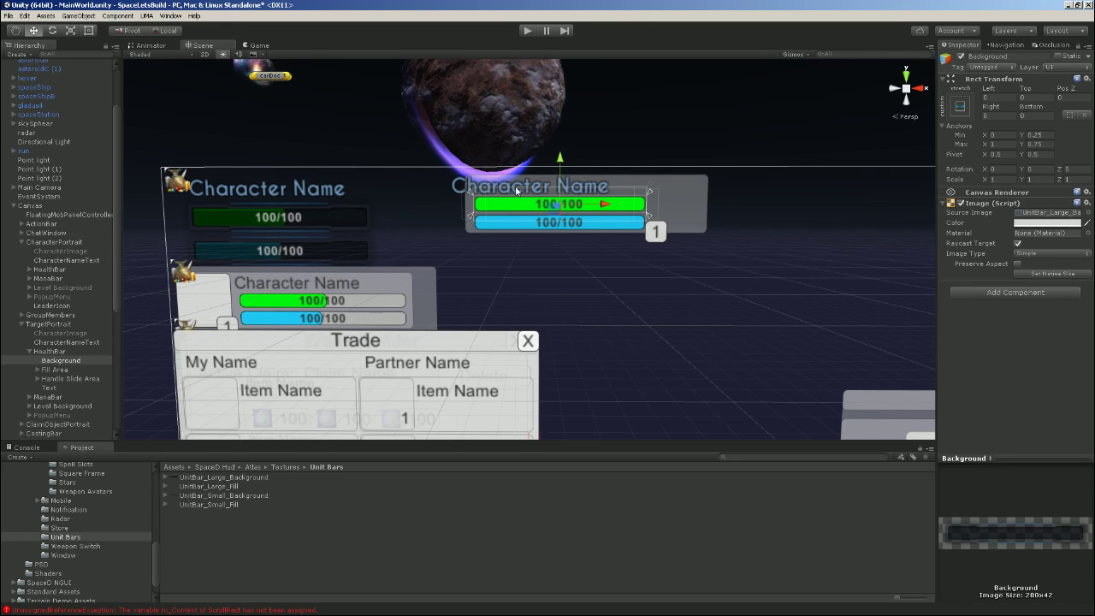
pyautogui.click(996, 98)
pyautogui.write('12')
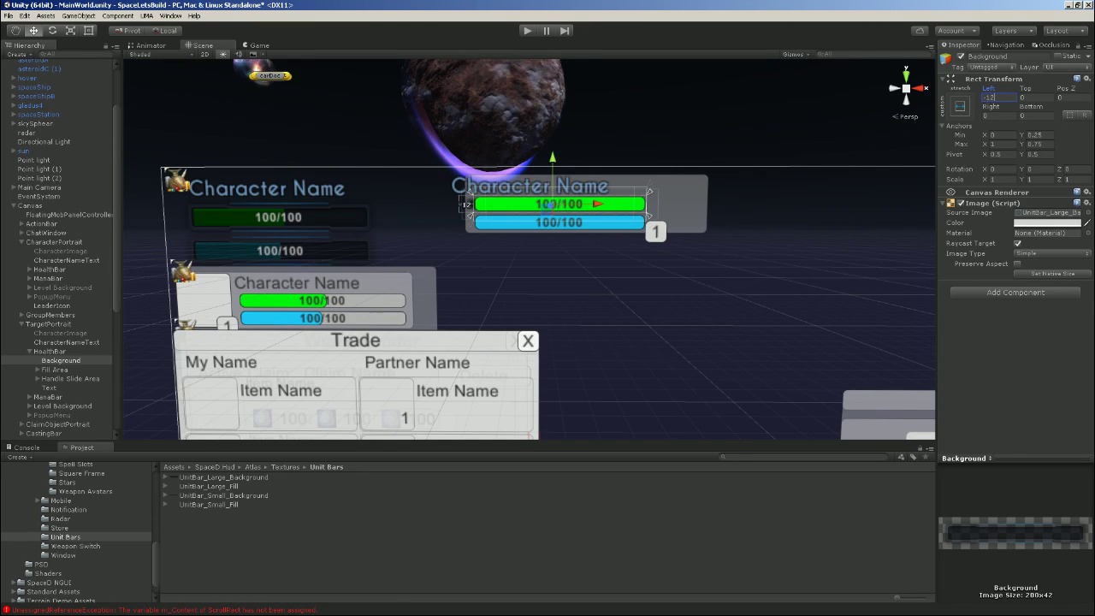
pyautogui.press('Tab')
pyautogui.write('12')
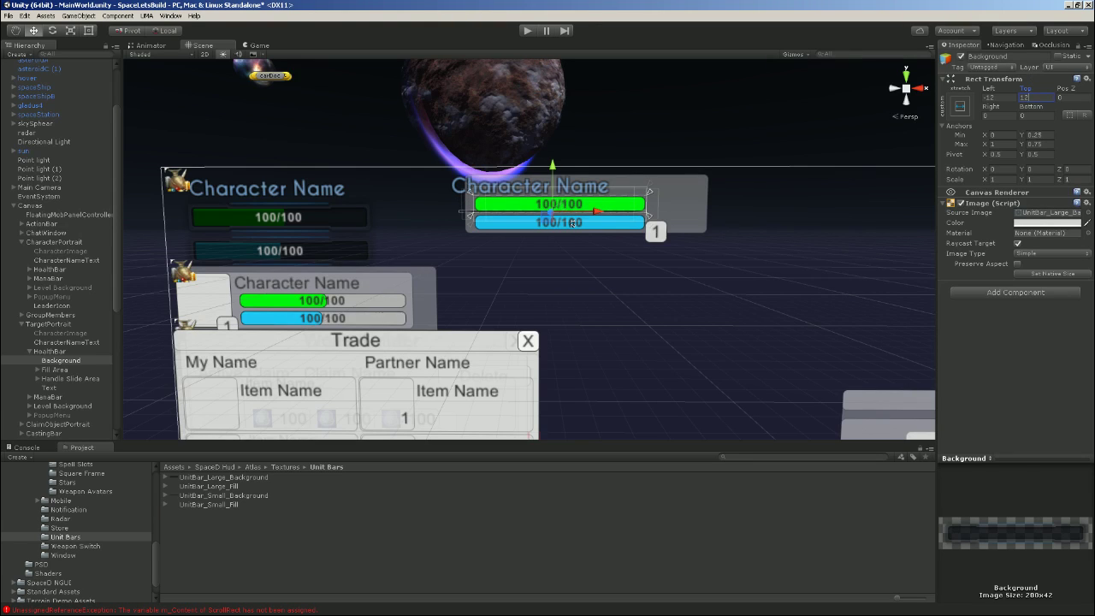
pyautogui.moveTo(1031, 98); pyautogui.dragTo(1017, 91)
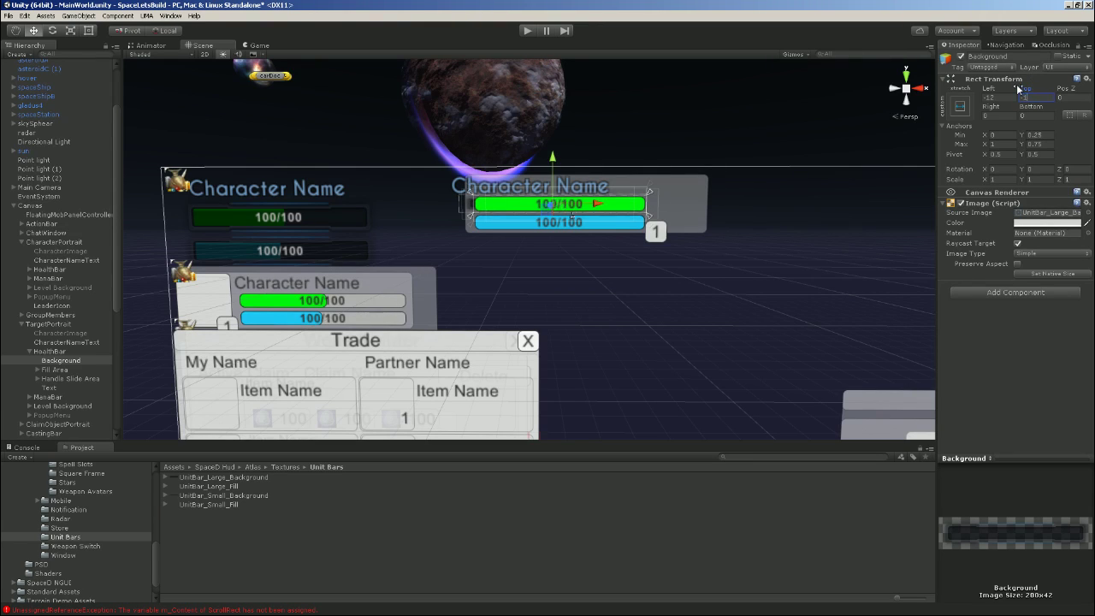
pyautogui.write('-12')
pyautogui.click(986, 118)
pyautogui.write('-12')
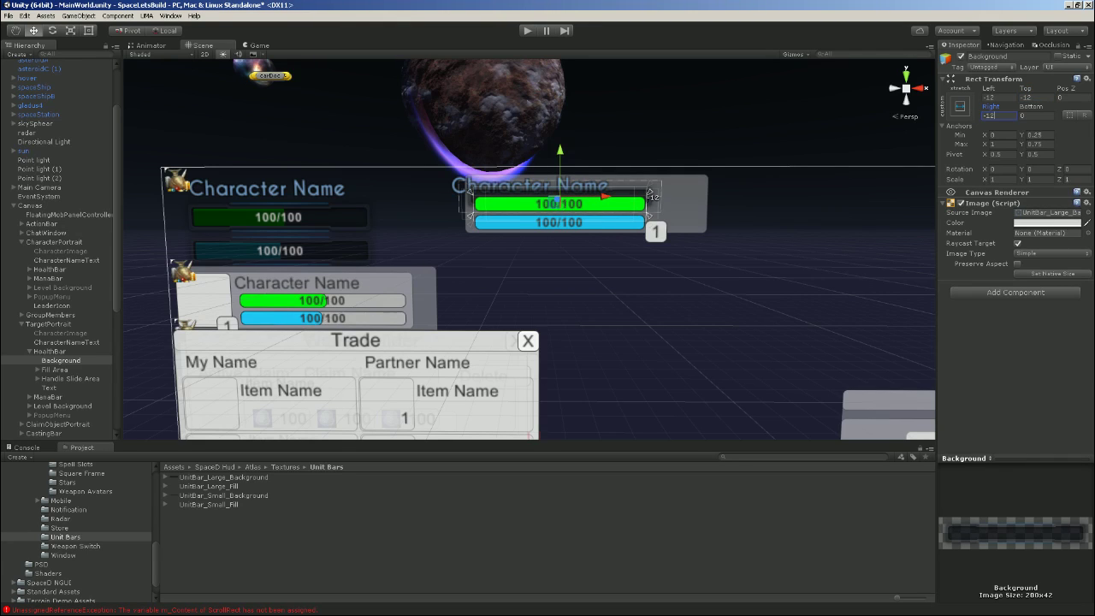
pyautogui.press('Tab')
pyautogui.write('-12')
pyautogui.click(1005, 117)
pyautogui.scroll(6, 640, 224)
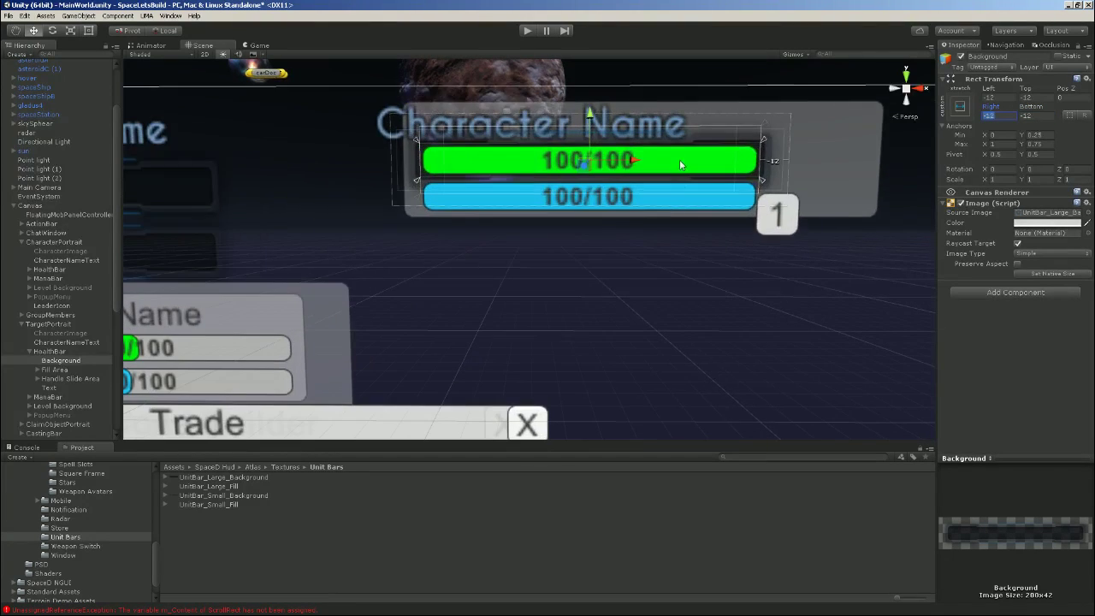
pyautogui.moveTo(681, 164); pyautogui.dragTo(667, 242, button='middle')
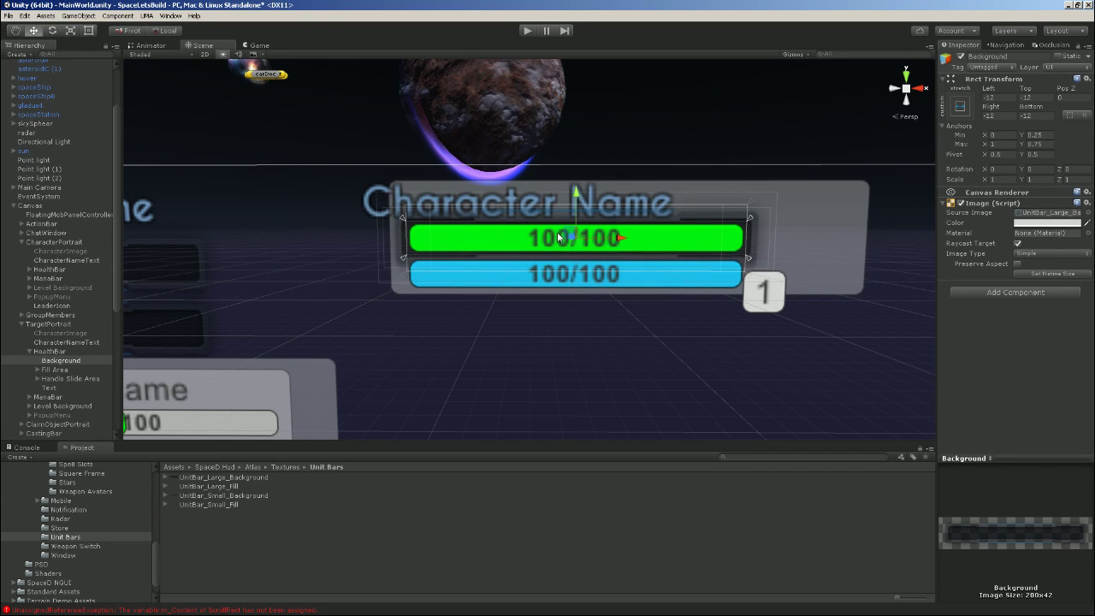
pyautogui.scroll(-3, 565, 241)
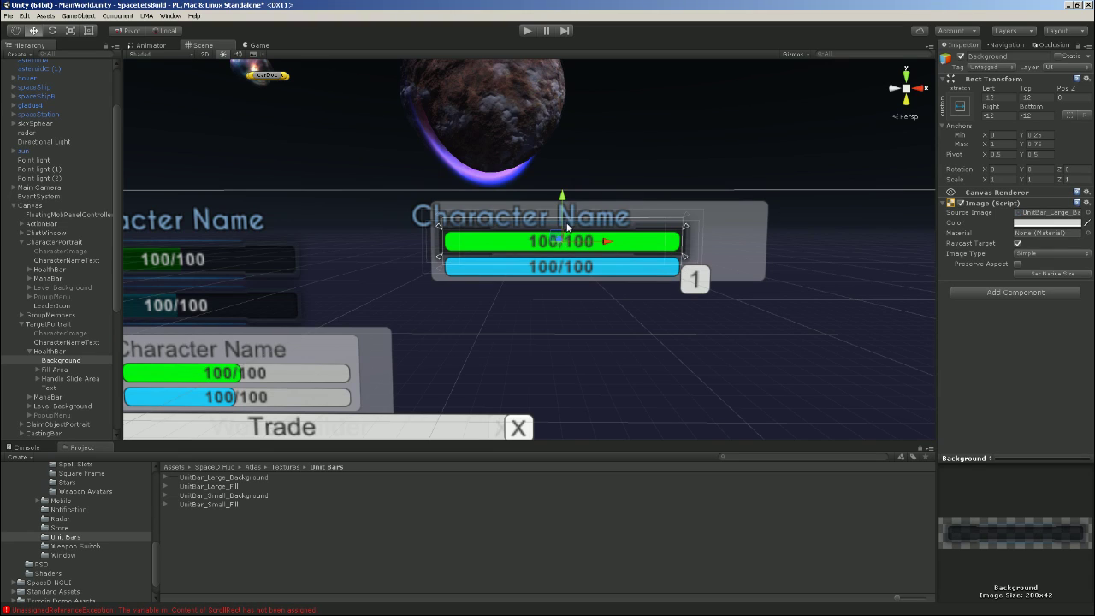
# Assign the UnitBar_Small_Fill sprite as the source image of the TargetPortrait HealthBar's Fill and check it in the Game view
pyautogui.click(37, 370)
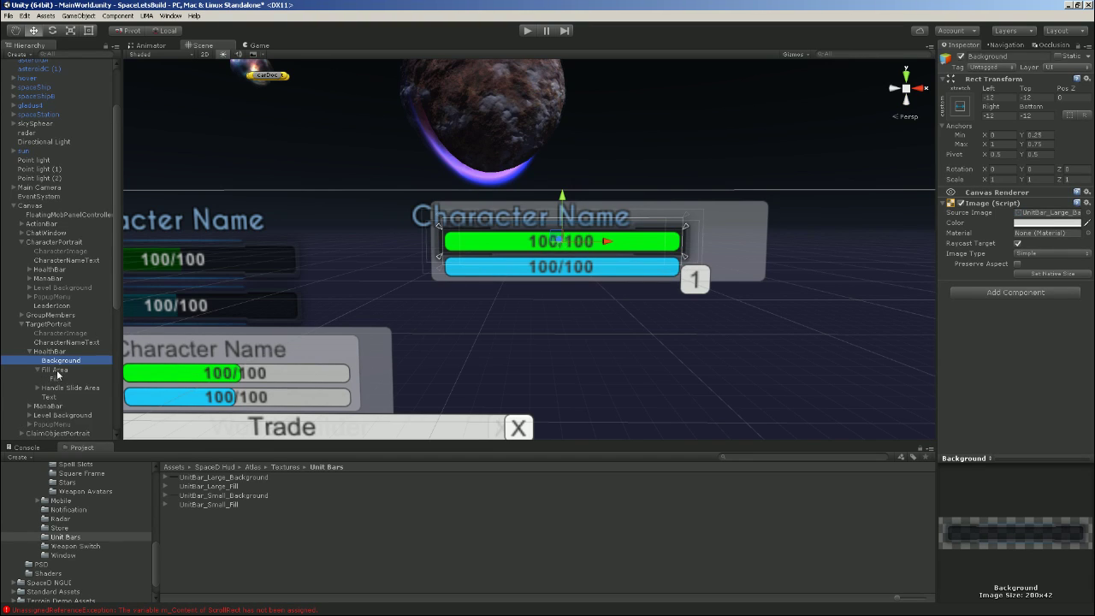
pyautogui.click(56, 370)
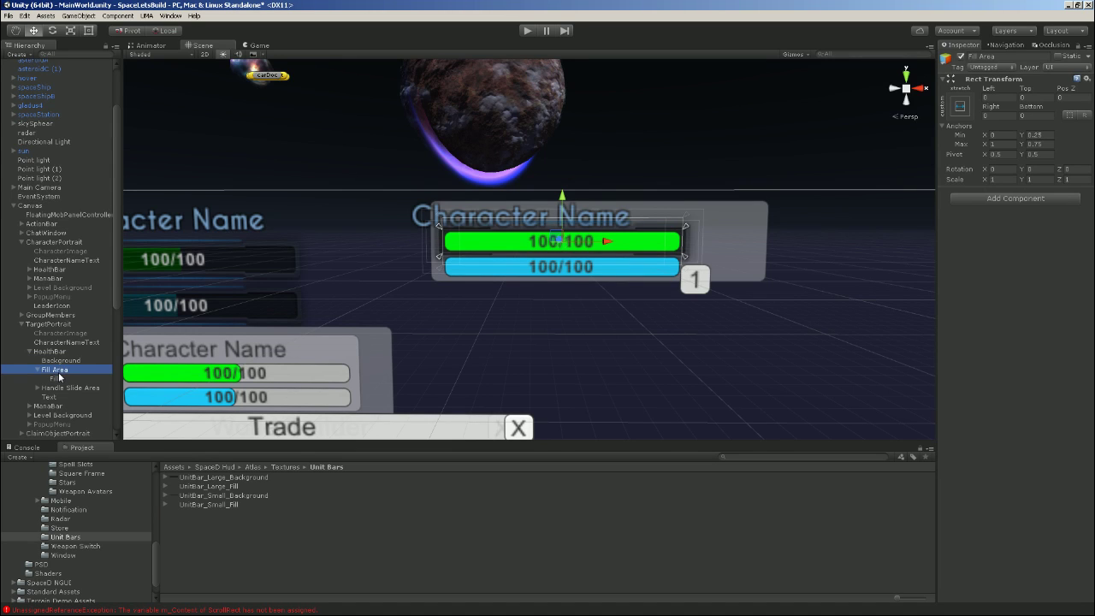
pyautogui.click(55, 379)
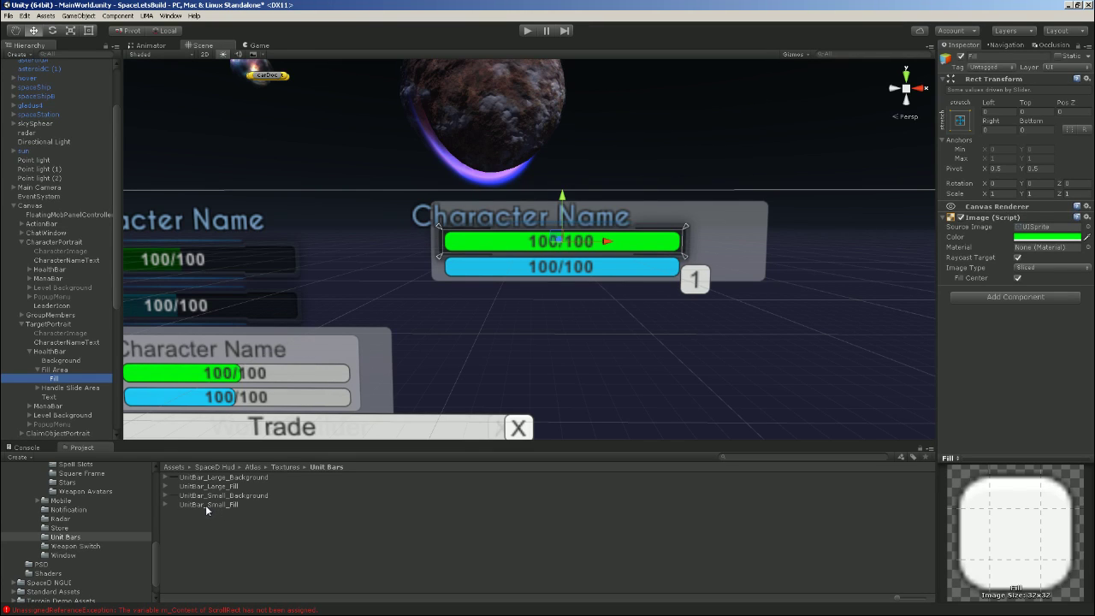
pyautogui.moveTo(206, 505)
pyautogui.mouseDown()
pyautogui.moveTo(801, 381)
pyautogui.moveTo(1048, 226)
pyautogui.mouseUp()
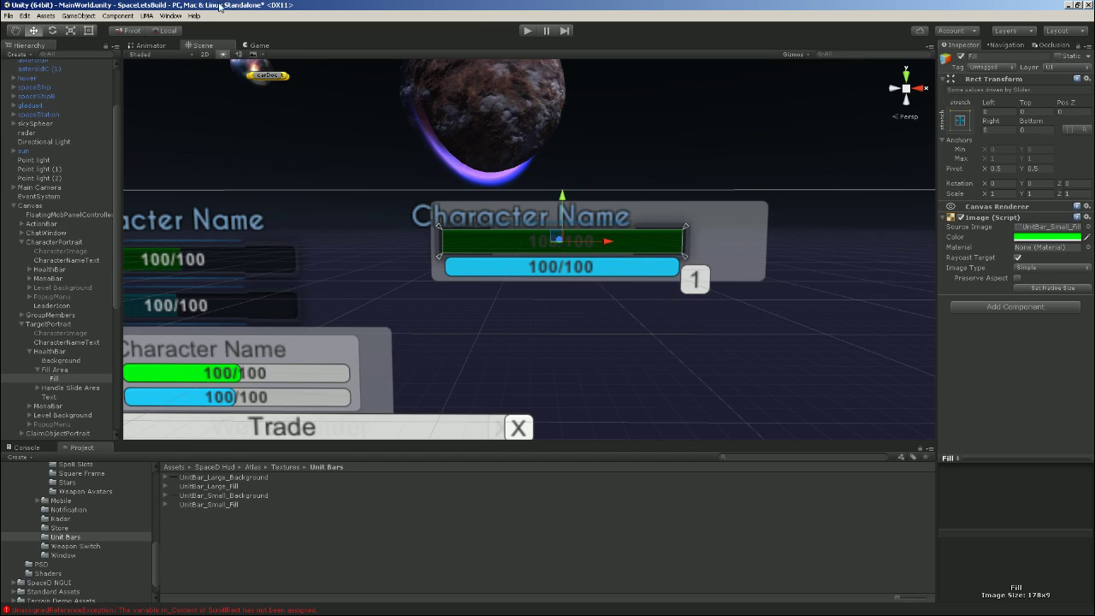
pyautogui.click(259, 44)
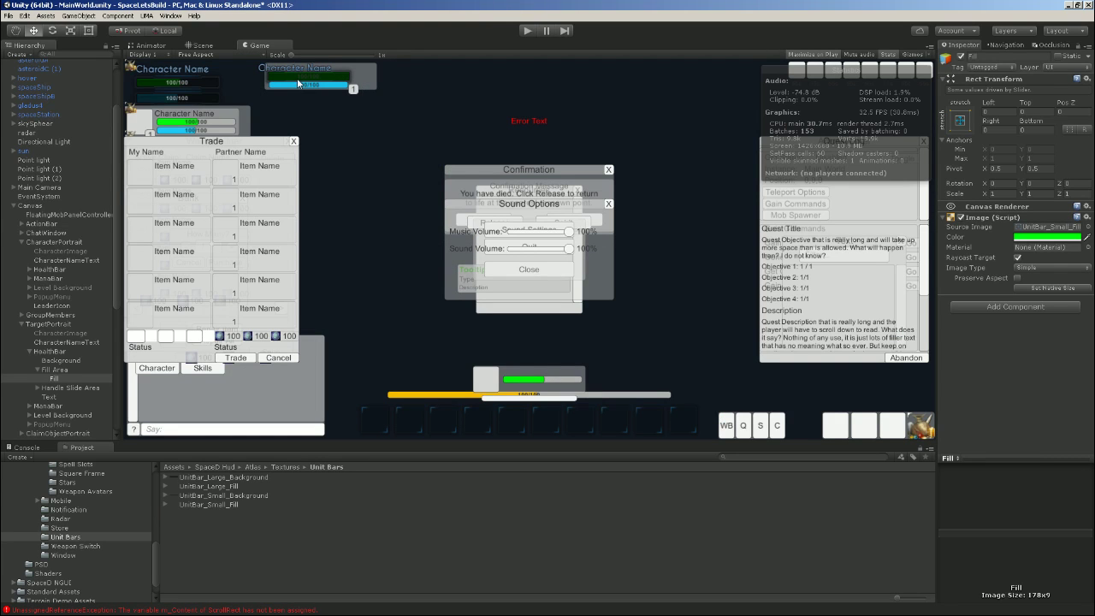
pyautogui.click(202, 45)
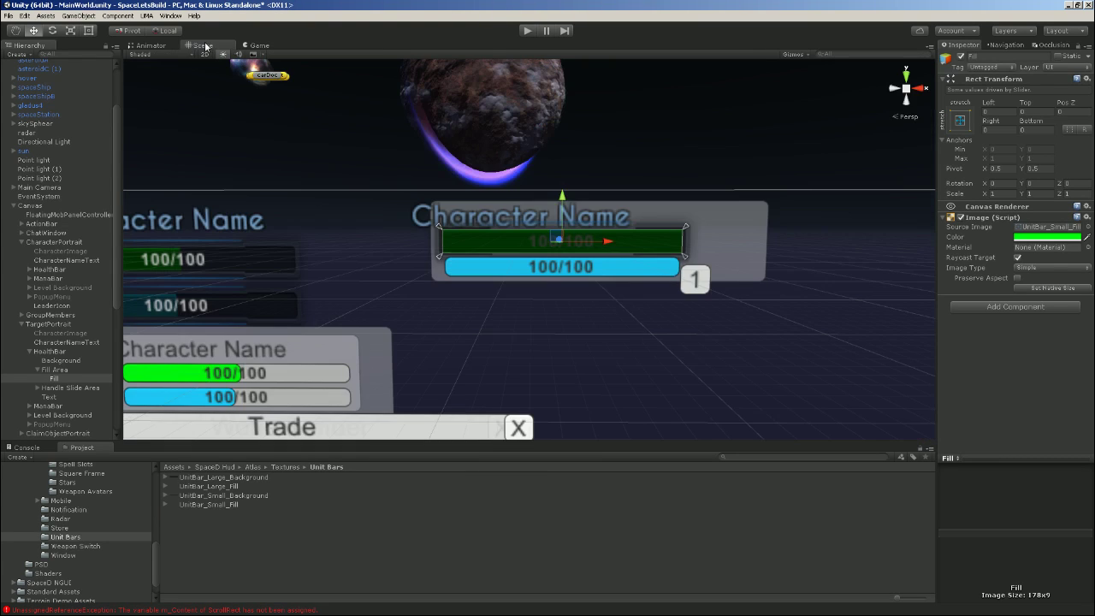
pyautogui.scroll(2, 636, 244)
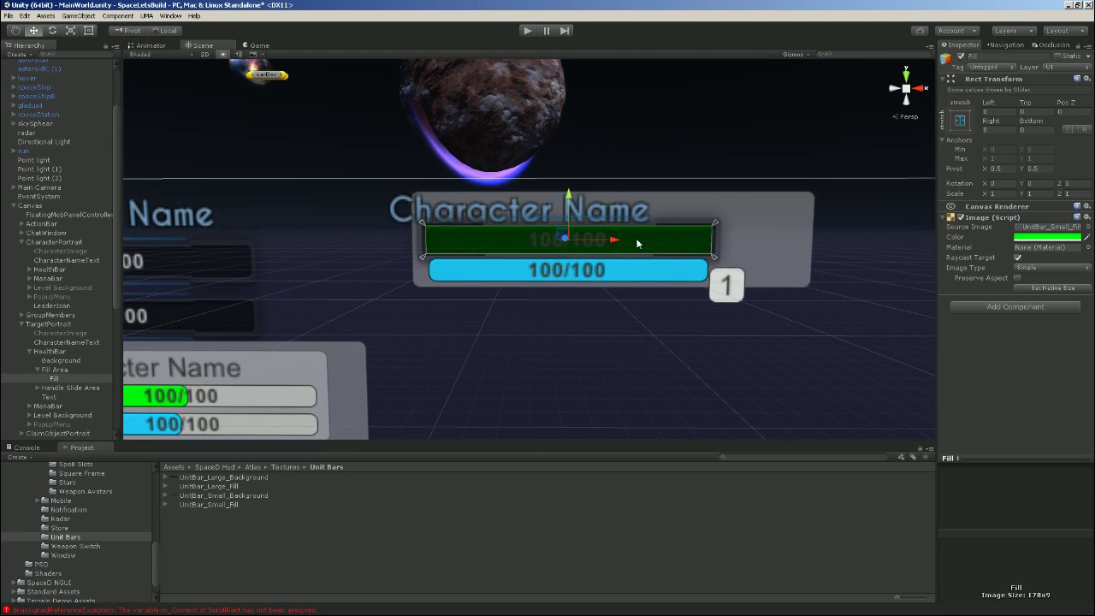
pyautogui.scroll(-1, 635, 238)
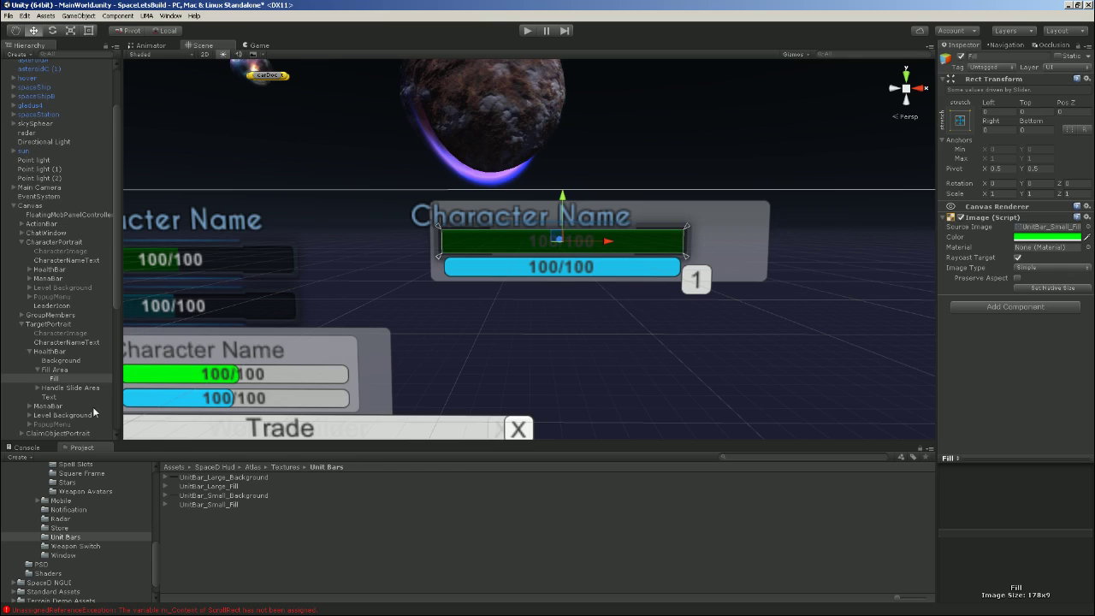
# Copy the Text component values from the CharacterPortrait HealthBar's Text onto the TargetPortrait HealthBar's Text
pyautogui.click(49, 396)
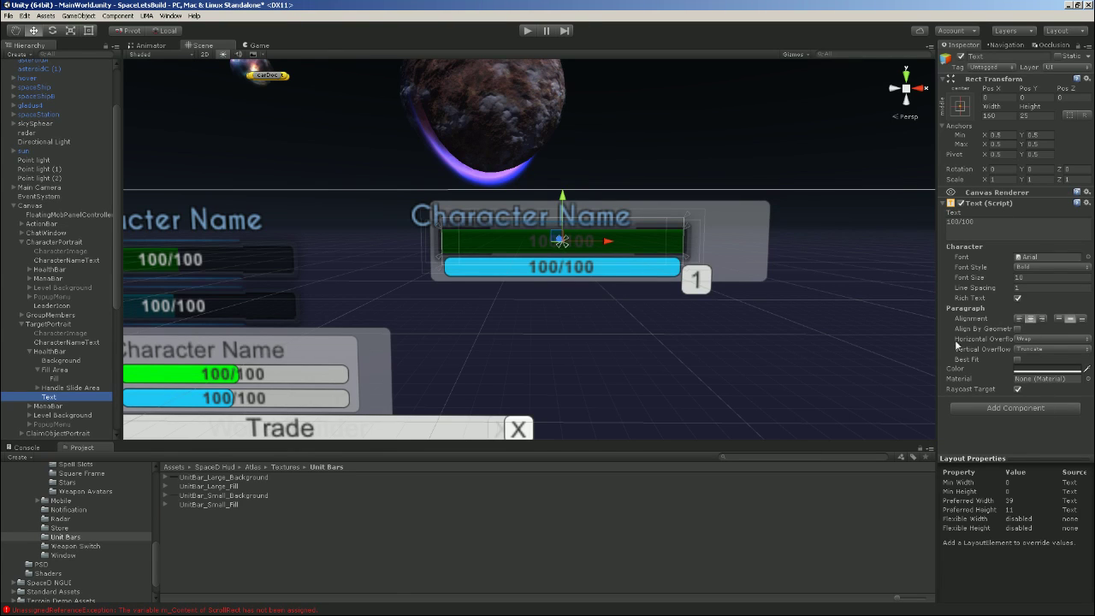
pyautogui.moveTo(226, 300); pyautogui.dragTo(447, 293, button='middle')
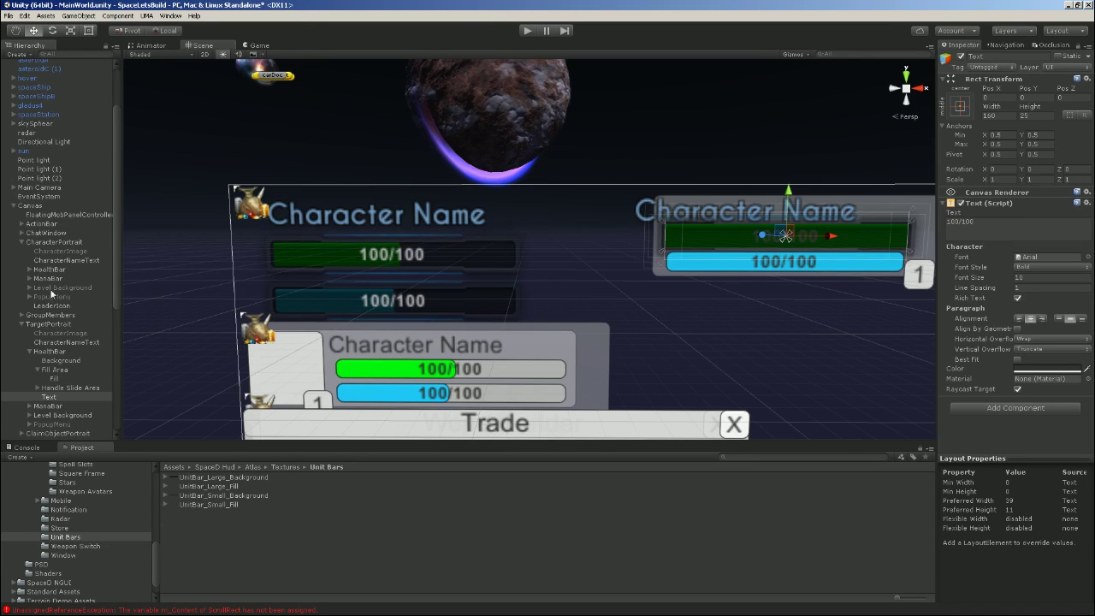
pyautogui.click(30, 269)
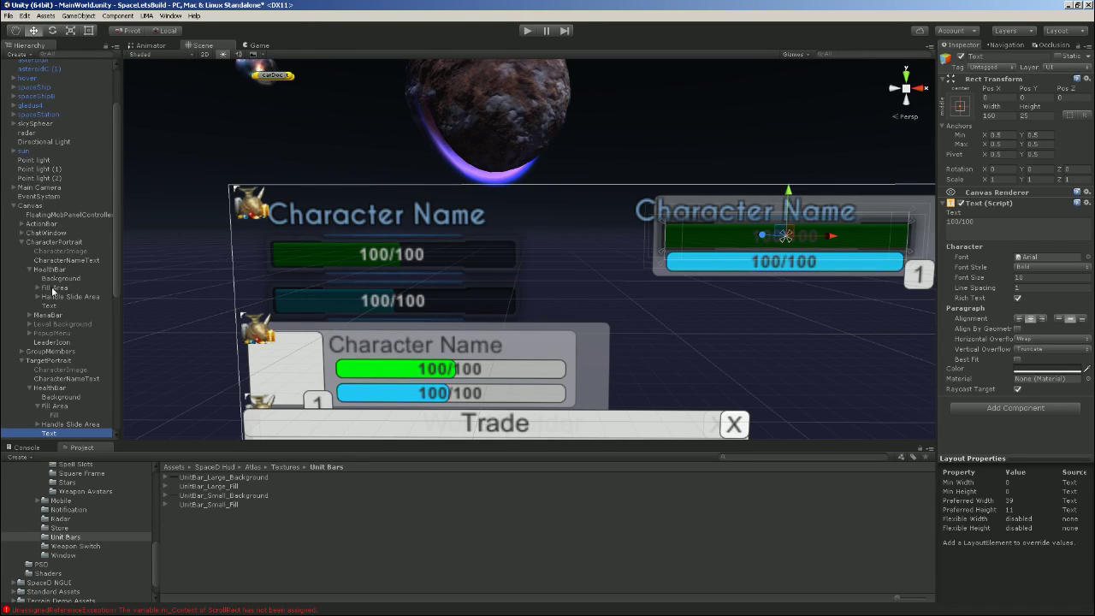
pyautogui.click(47, 305)
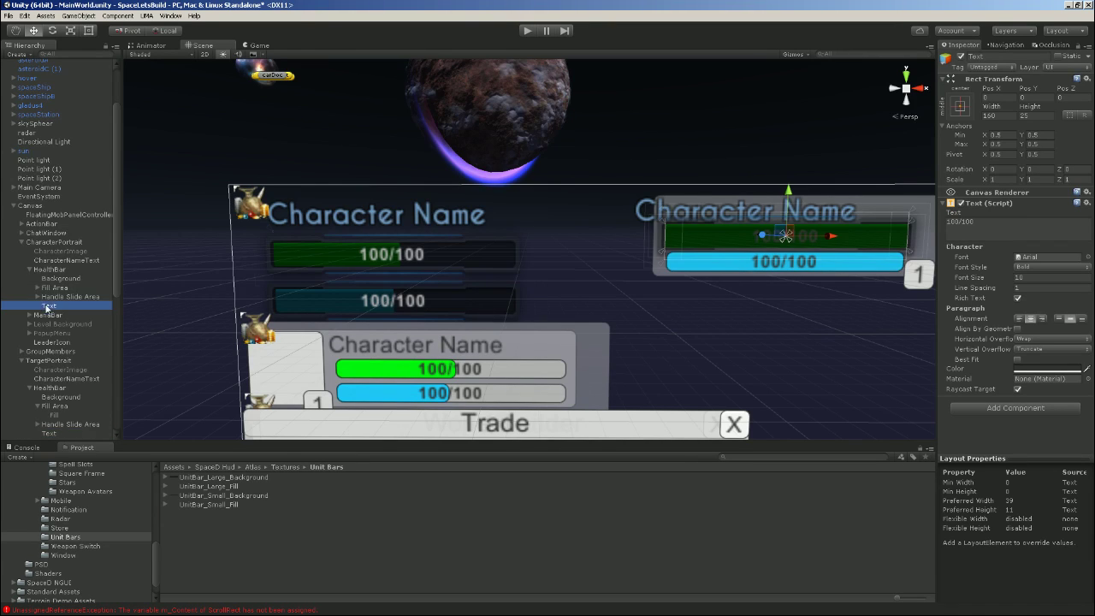
pyautogui.rightClick(1035, 202)
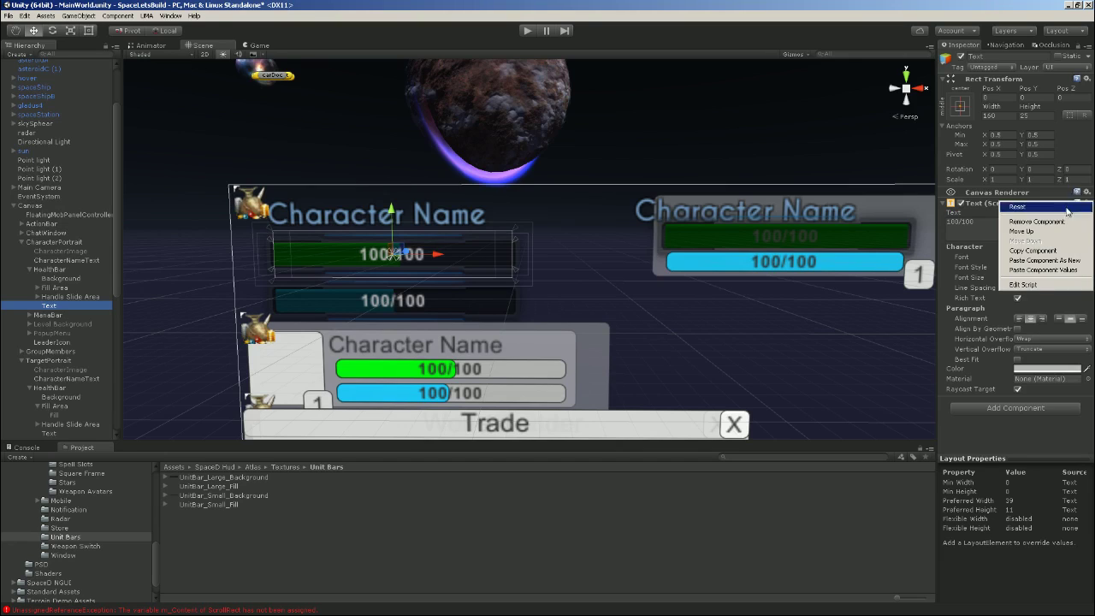
pyautogui.click(1032, 250)
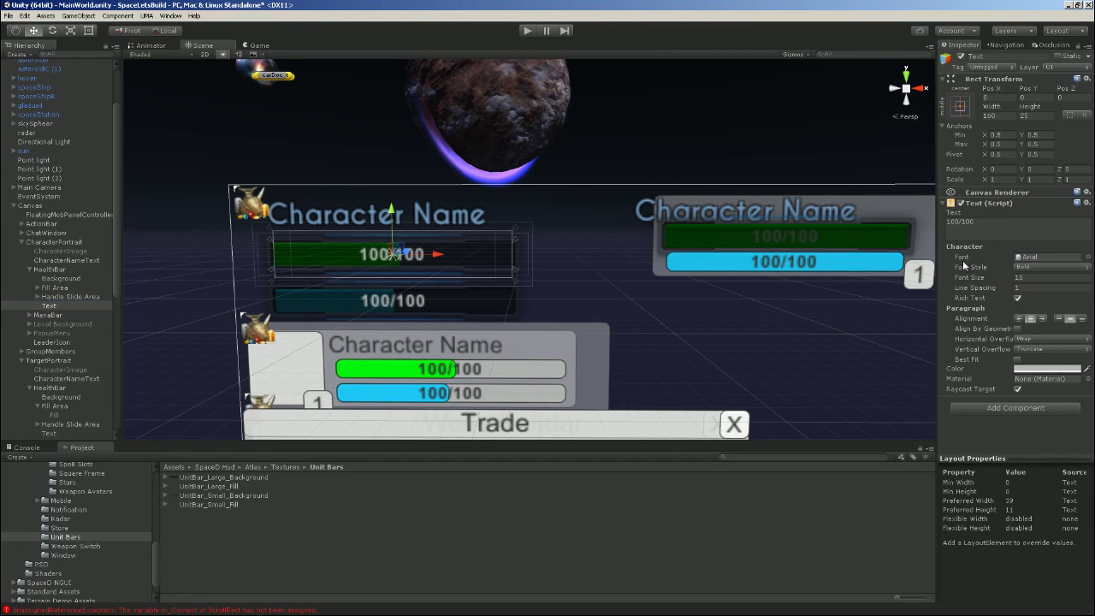
pyautogui.click(55, 415)
pyautogui.click(49, 432)
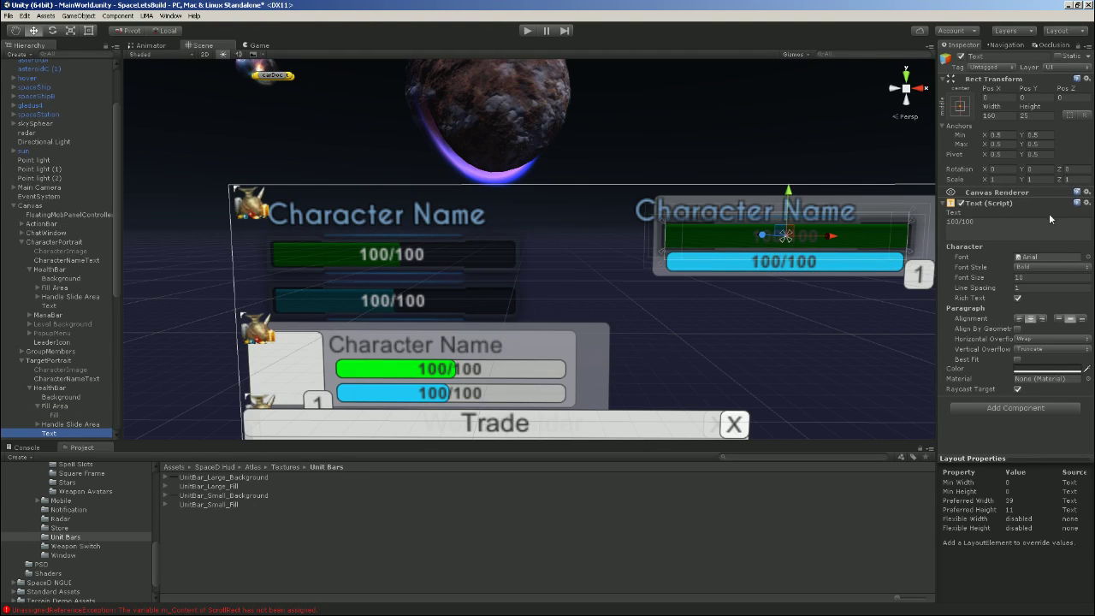
pyautogui.rightClick(1033, 205)
pyautogui.click(1038, 275)
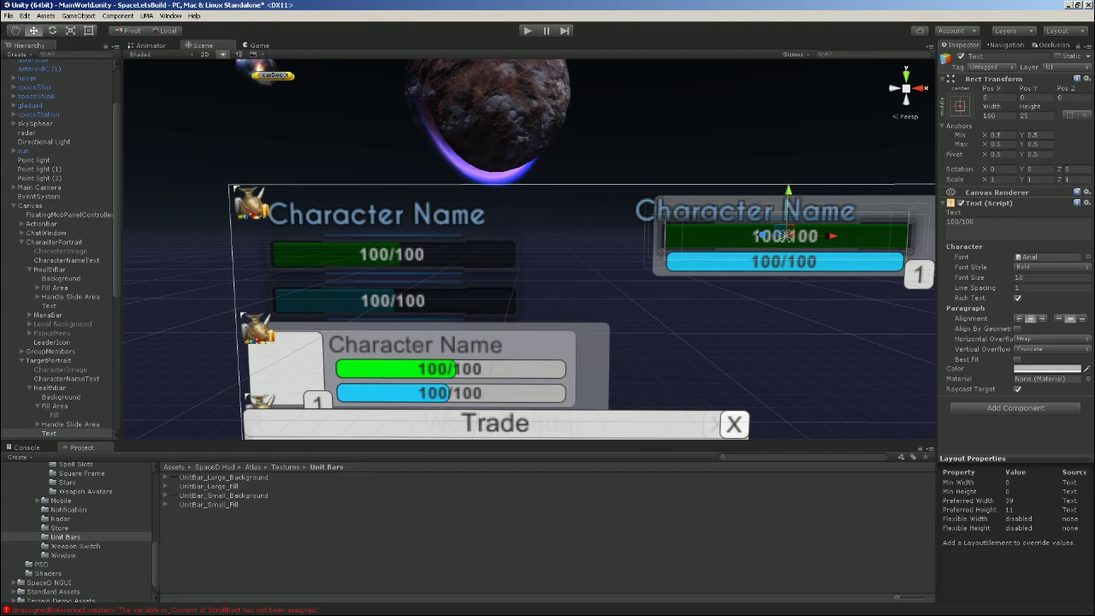
# Assign the UnitBar_Large_Background sprite as the source image of the TargetPortrait ManaBar's Background
pyautogui.moveTo(866, 260); pyautogui.dragTo(779, 243, button='middle')
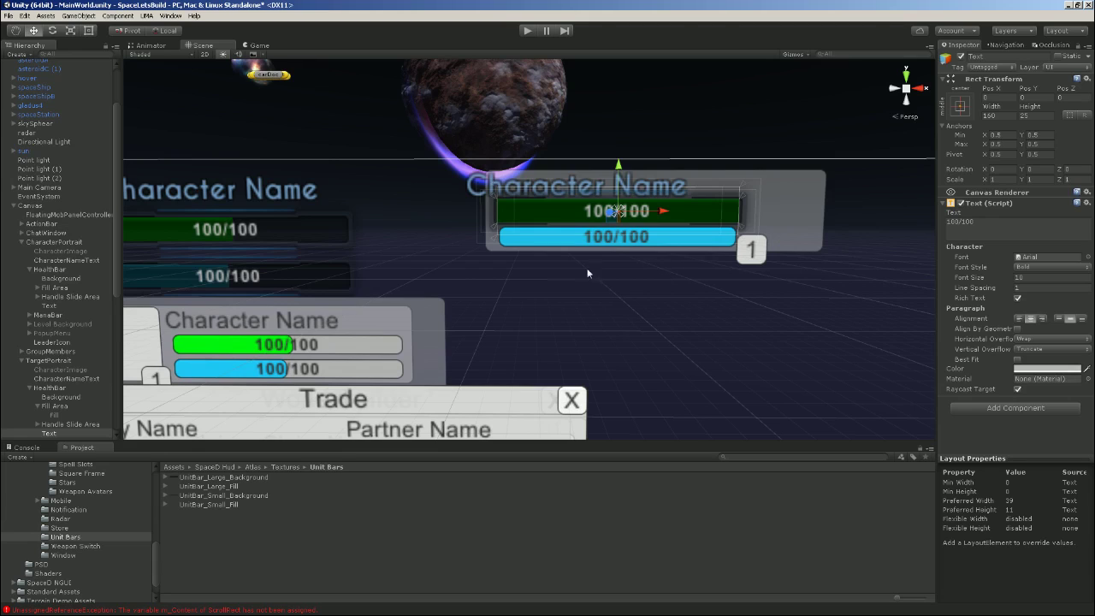
pyautogui.scroll(-3, 80, 349)
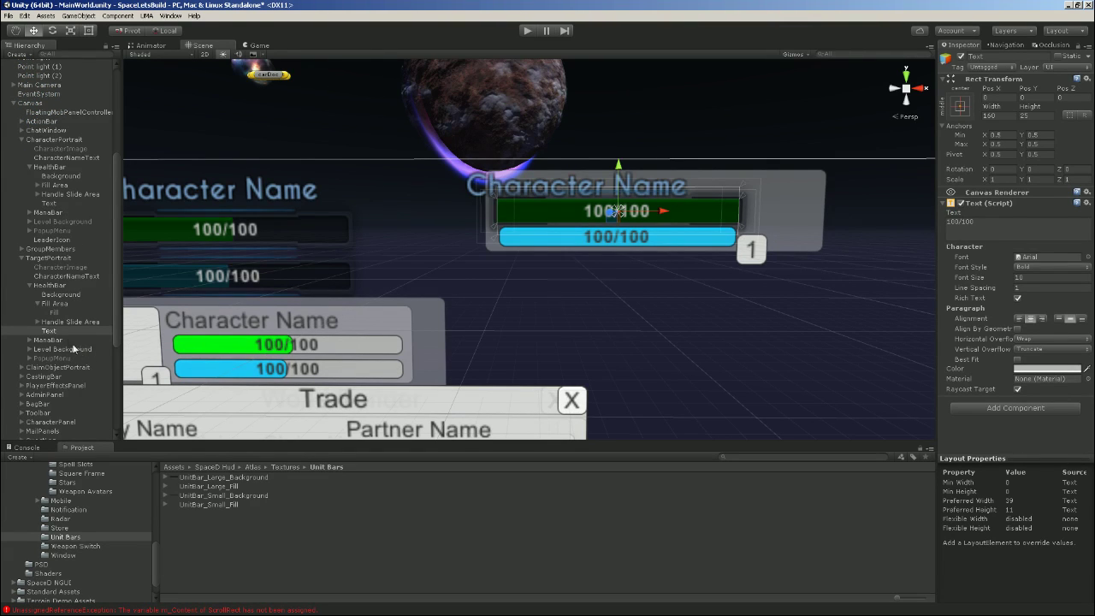
pyautogui.click(29, 341)
pyautogui.click(51, 341)
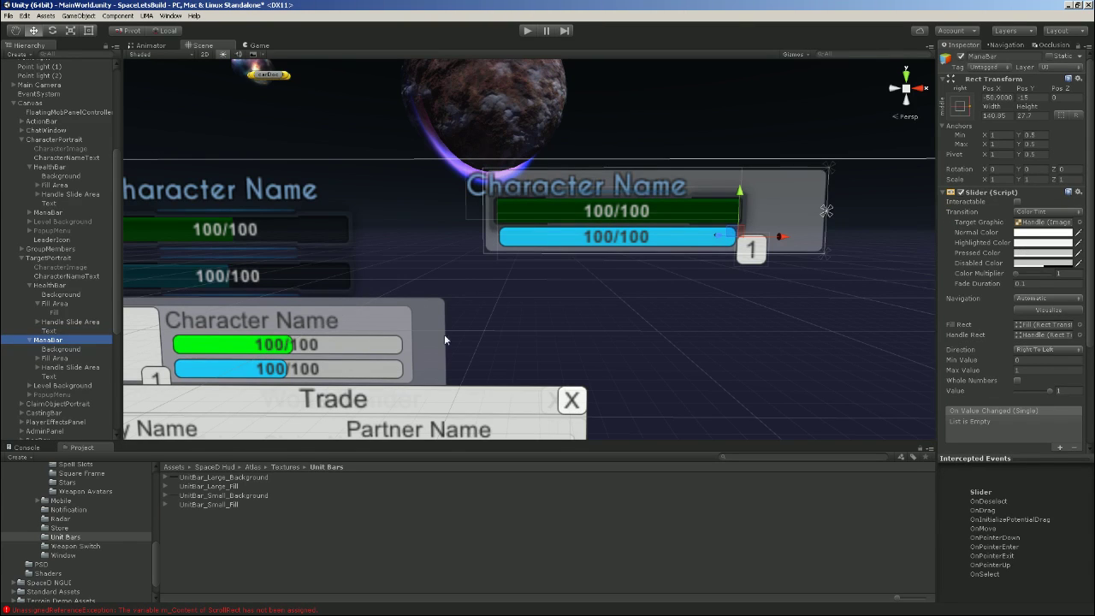
pyautogui.click(75, 349)
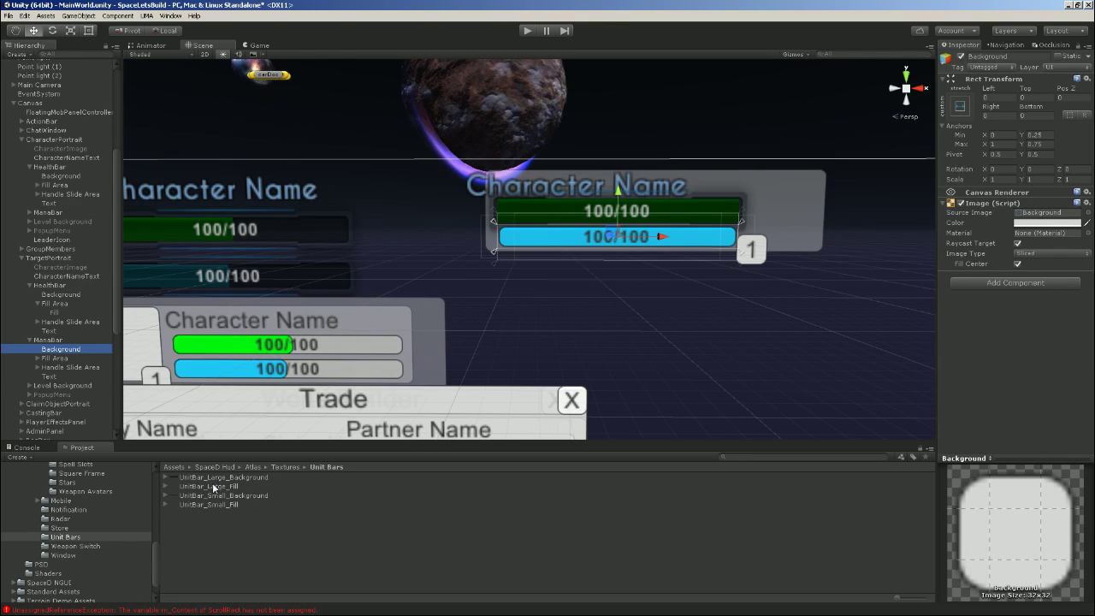
pyautogui.moveTo(212, 482); pyautogui.dragTo(1050, 213)
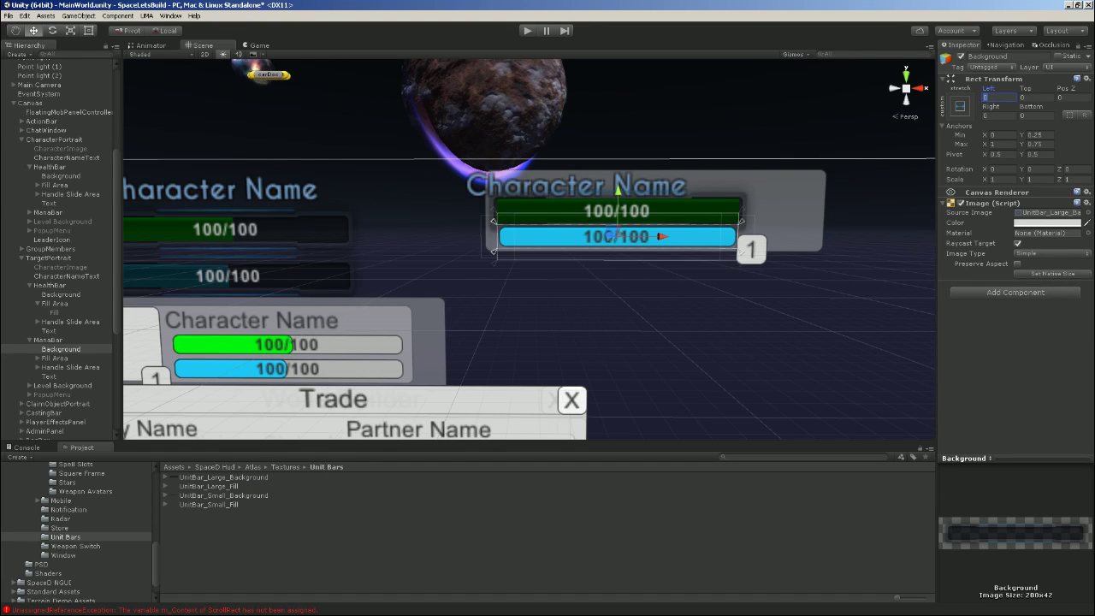
# Set the Left, Top, Right and Bottom offsets of the TargetPortrait ManaBar's Background to -12 each
pyautogui.write('-12')
pyautogui.press('Tab')
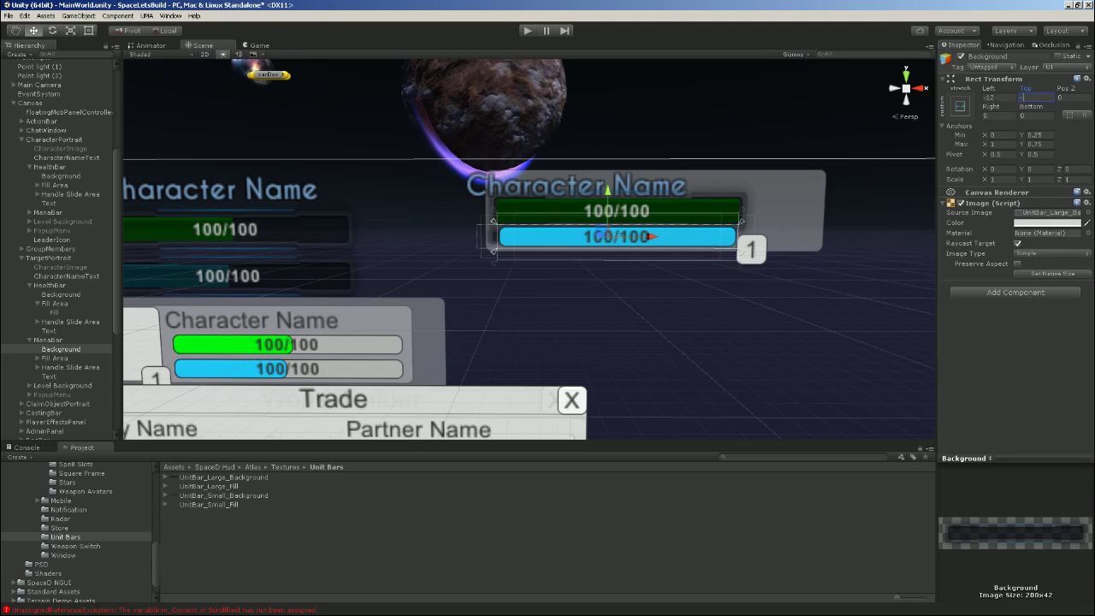
pyautogui.write('-12')
pyautogui.press('Tab')
pyautogui.write('-12')
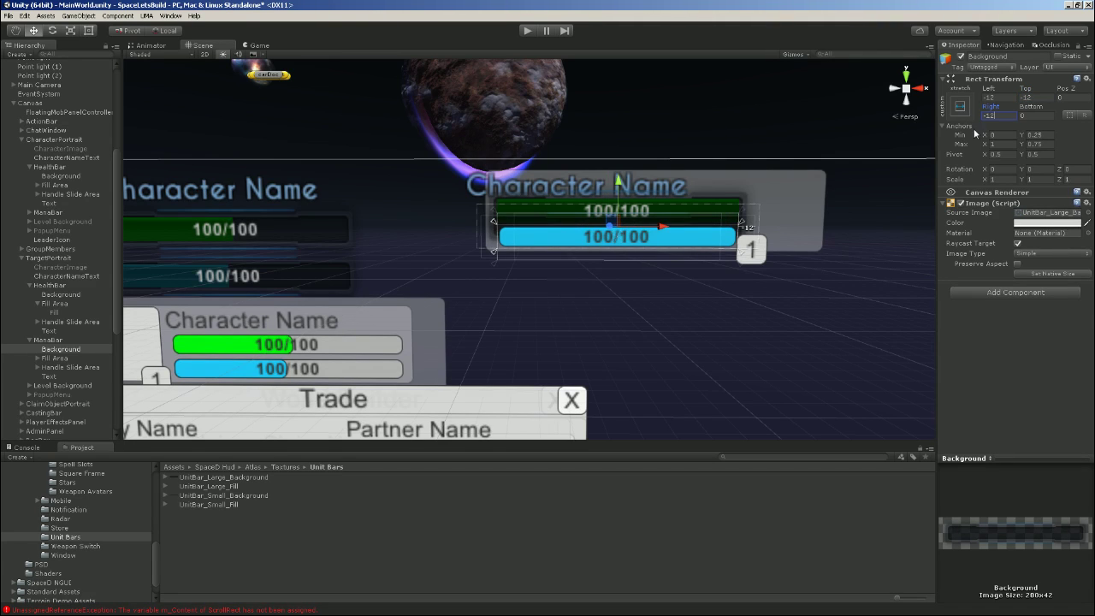
pyautogui.press('Tab')
pyautogui.write('-12')
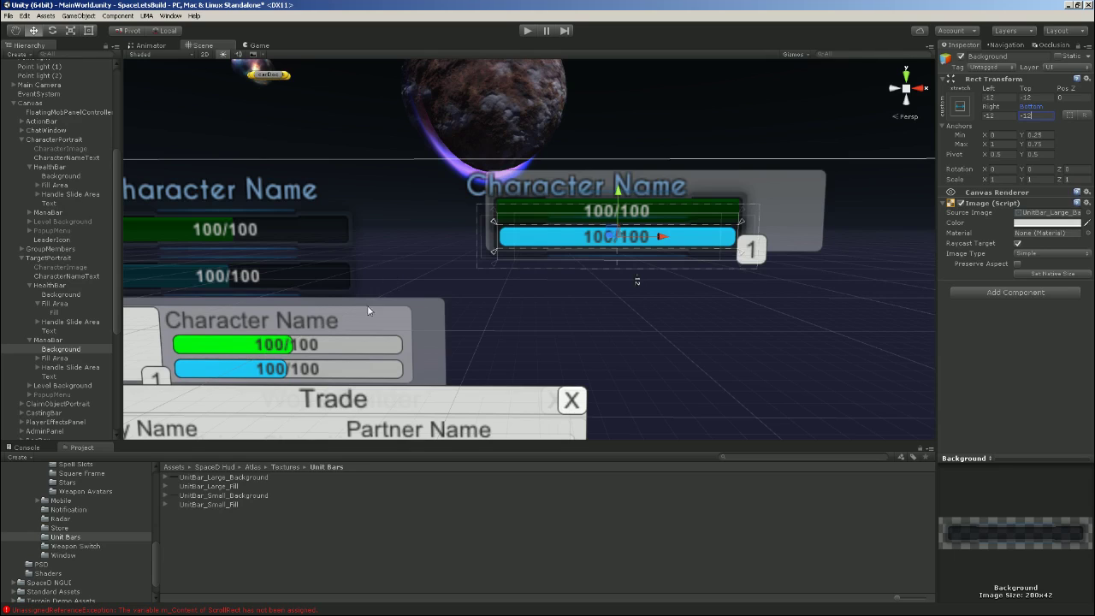
# Assign the UnitBar_Small_Fill sprite as the source image of the TargetPortrait ManaBar's Fill
pyautogui.click(39, 359)
pyautogui.click(54, 367)
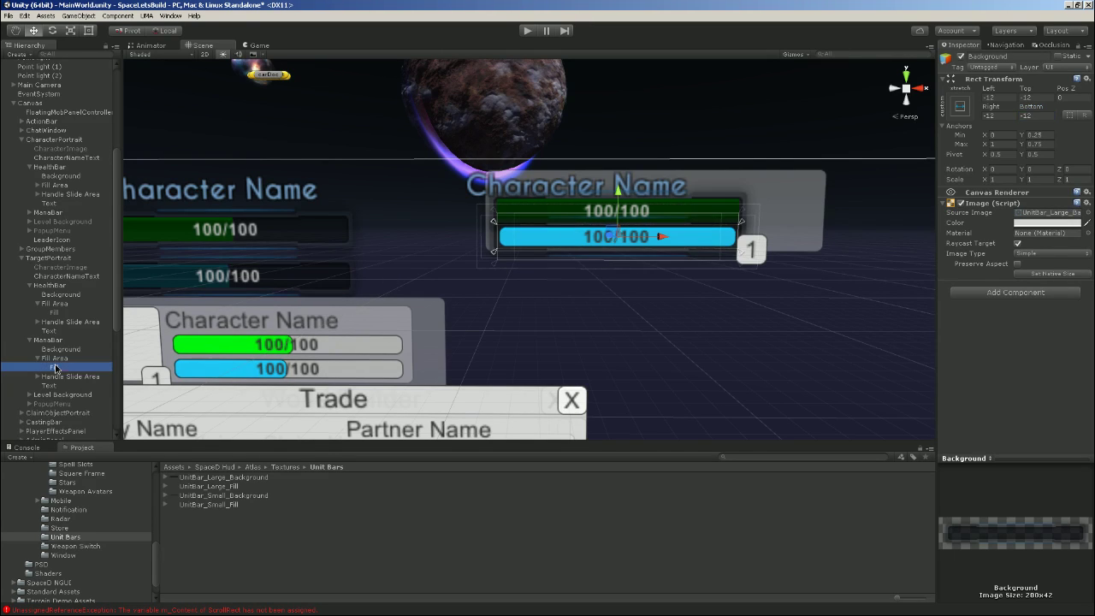
pyautogui.moveTo(207, 503); pyautogui.dragTo(1048, 227)
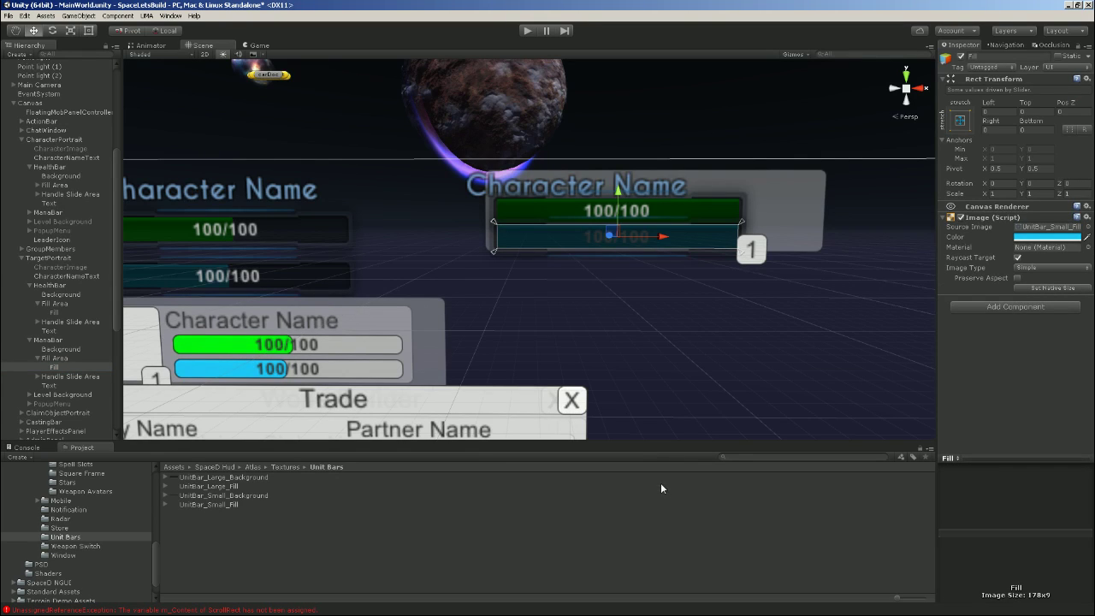
# Paste the copied Text component values onto the TargetPortrait ManaBar's Text
pyautogui.click(52, 386)
pyautogui.click(1087, 204)
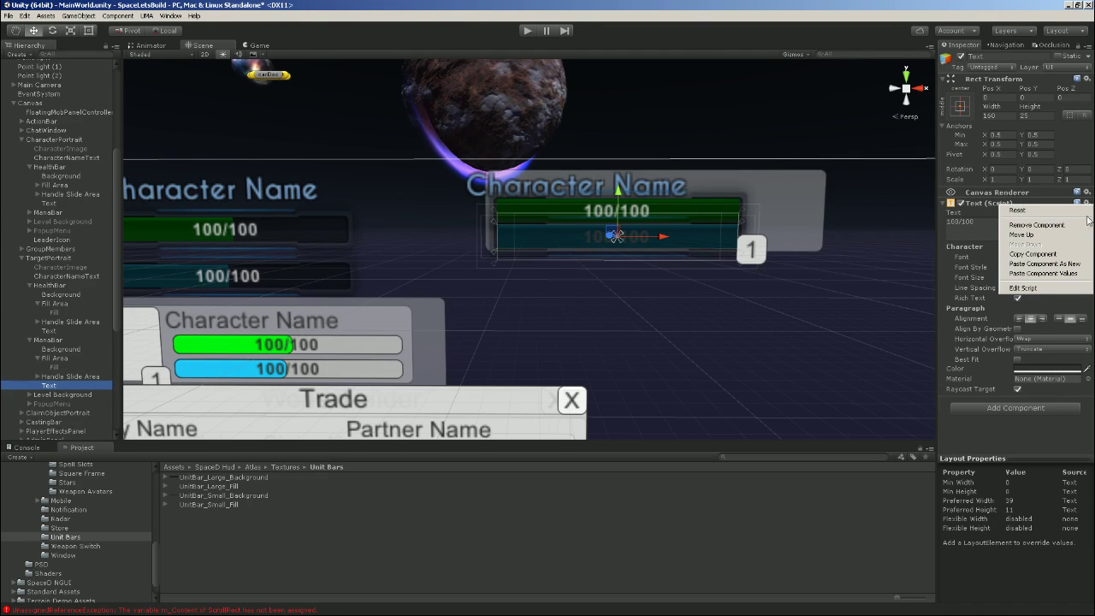
pyautogui.click(1059, 270)
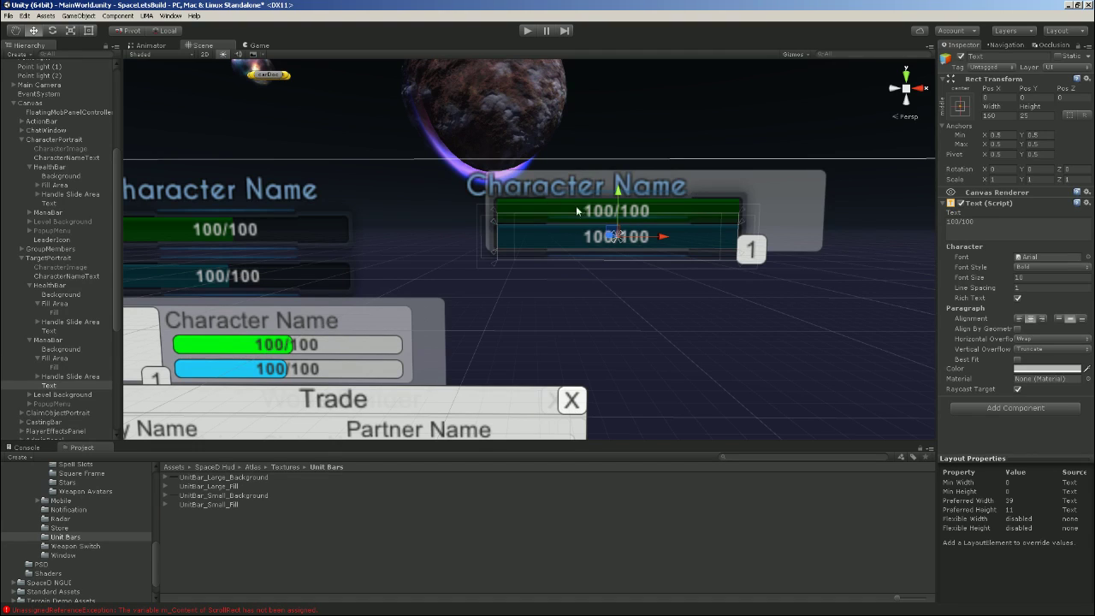
# Move the TargetPortrait's CharacterNameText slightly right to Pos X about -45.4 and center its text horizontally
pyautogui.click(50, 286)
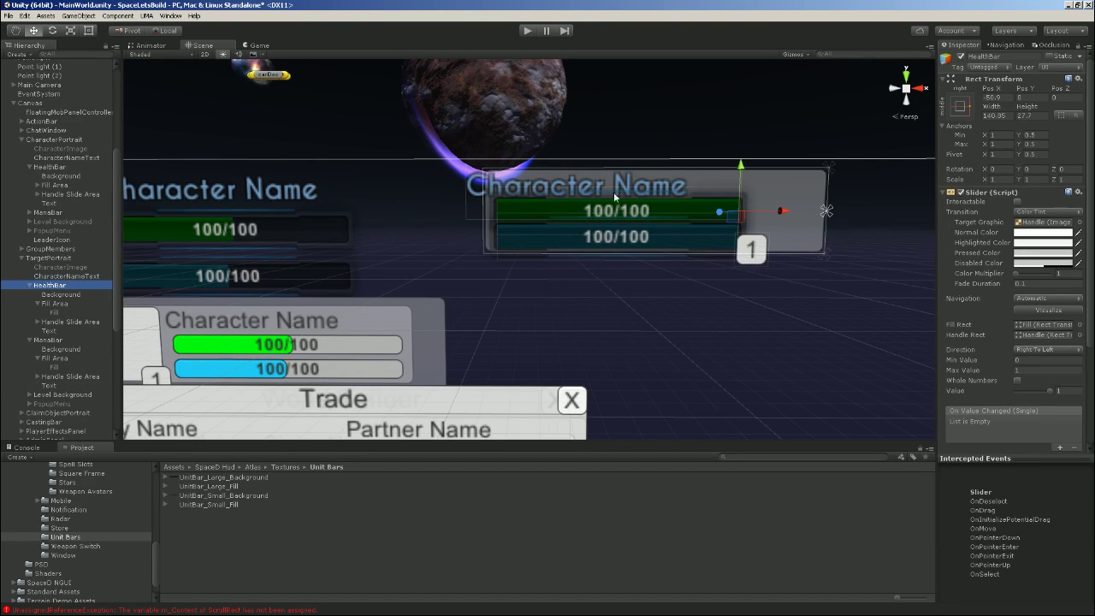
pyautogui.click(74, 277)
pyautogui.moveTo(787, 170)
pyautogui.mouseDown()
pyautogui.moveTo(806, 171)
pyautogui.moveTo(794, 172)
pyautogui.mouseUp()
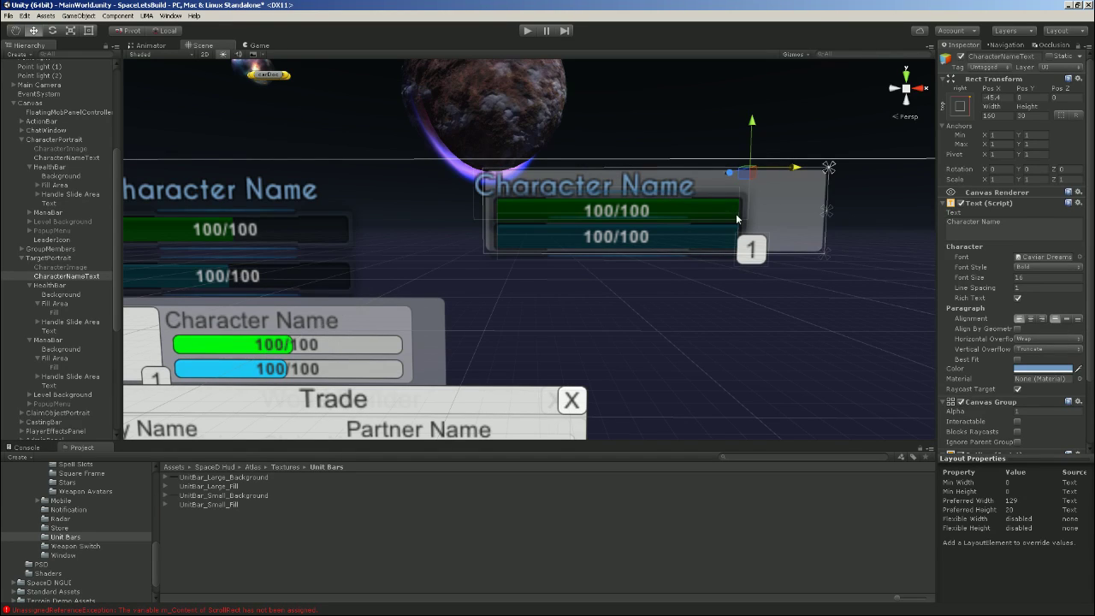
pyautogui.click(1031, 319)
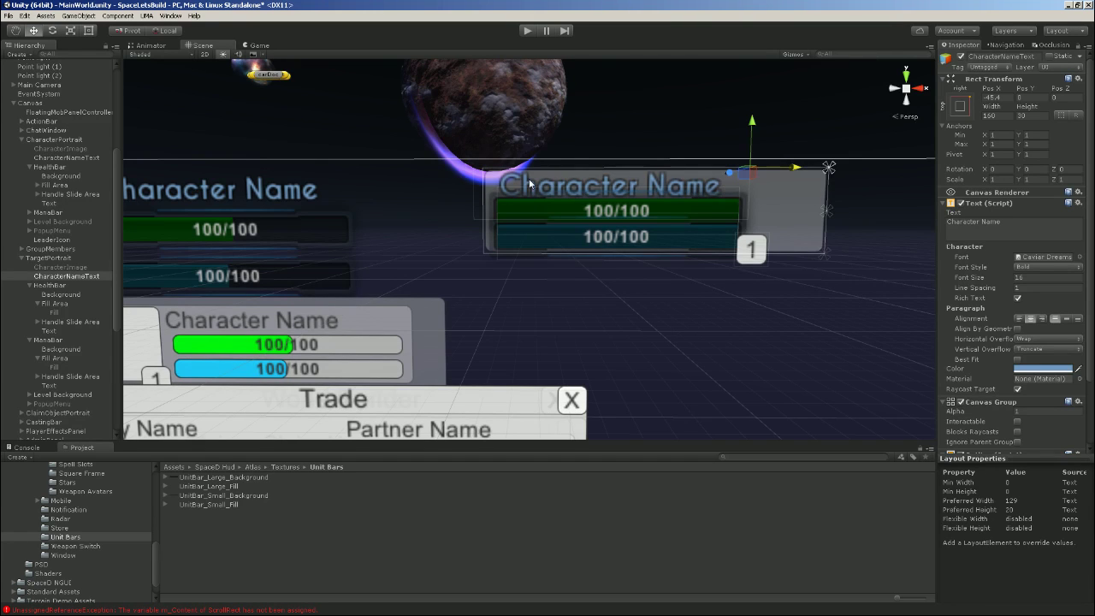
pyautogui.press('f')
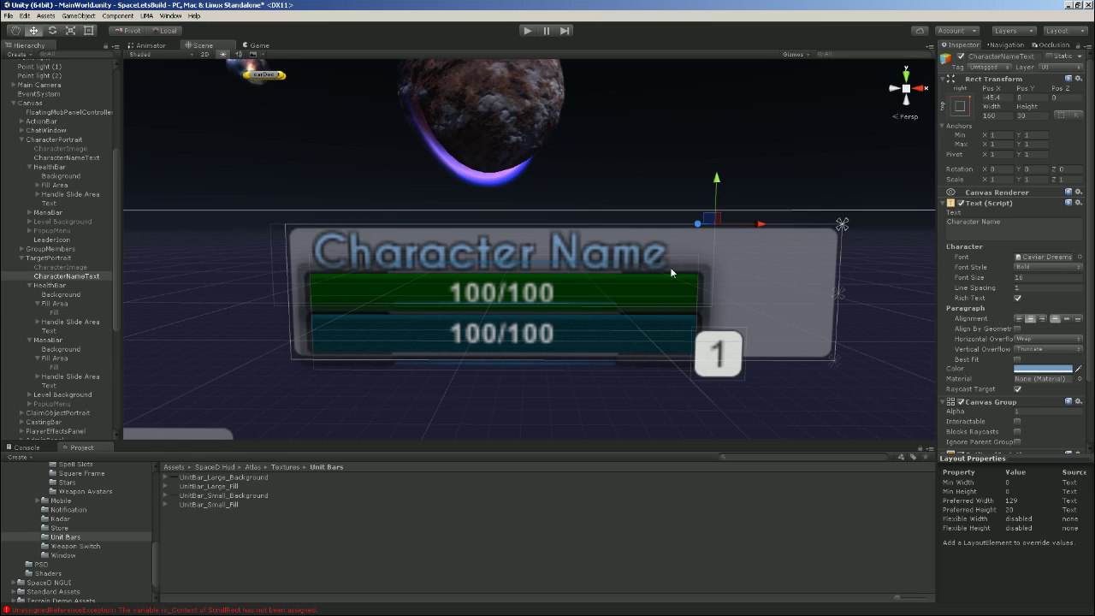
pyautogui.click(1018, 318)
pyautogui.click(1043, 318)
pyautogui.click(1030, 318)
# Move the TargetPortrait's HealthBar down to Pos Y about -7.2 and its ManaBar down to Pos Y about -37.5
pyautogui.click(62, 287)
pyautogui.moveTo(698, 249)
pyautogui.mouseDown()
pyautogui.moveTo(697, 286)
pyautogui.moveTo(693, 271)
pyautogui.mouseUp()
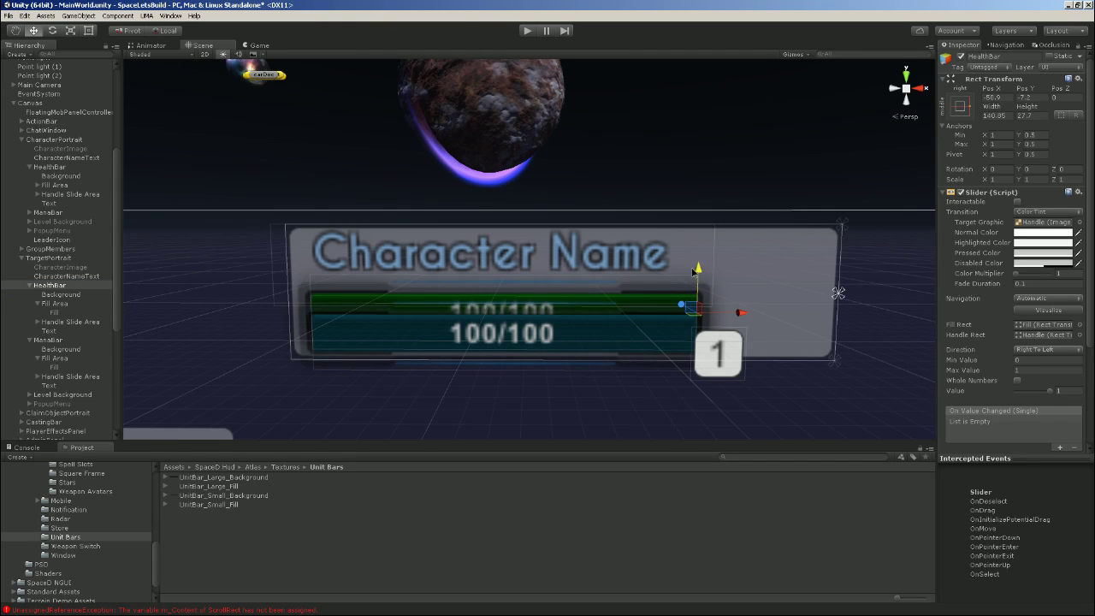
pyautogui.click(60, 340)
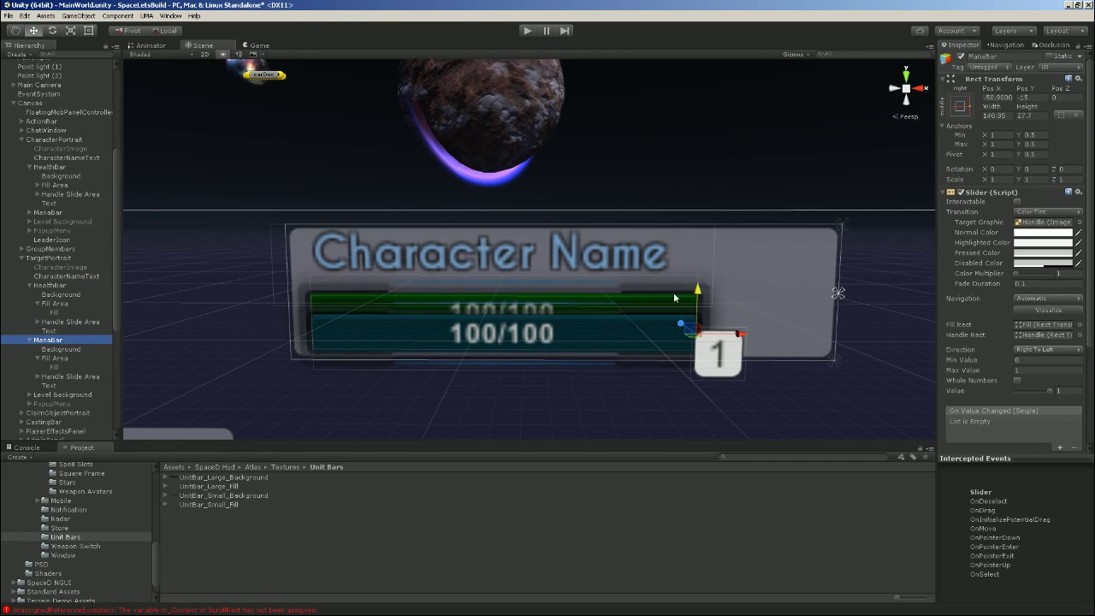
pyautogui.moveTo(695, 293); pyautogui.dragTo(681, 350)
pyautogui.scroll(-5, 702, 323)
pyautogui.moveTo(617, 317); pyautogui.dragTo(624, 250, button='middle')
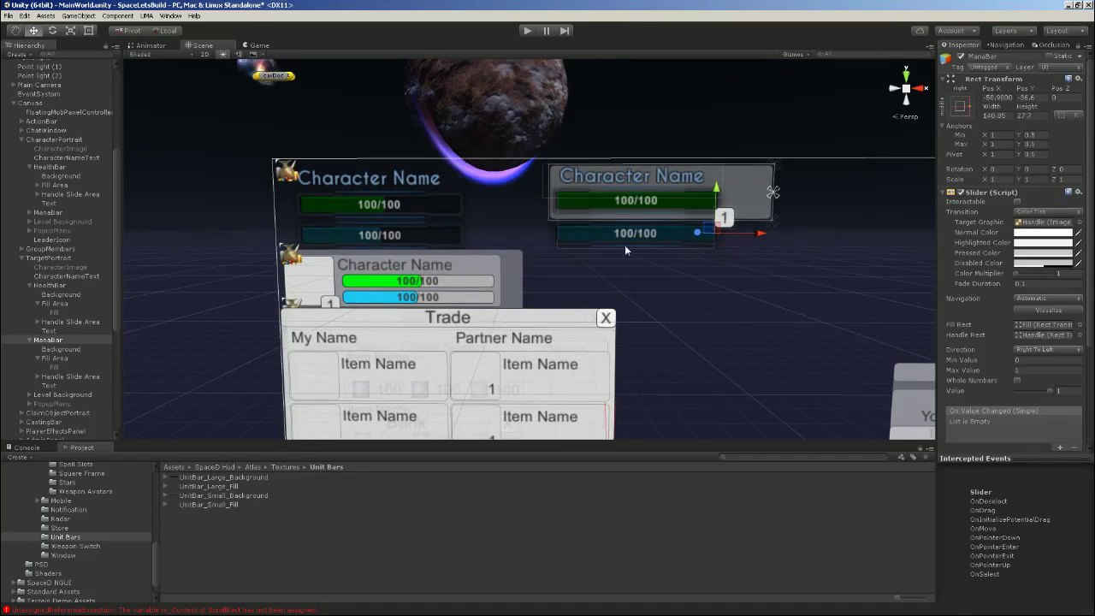
pyautogui.moveTo(716, 190); pyautogui.dragTo(721, 192)
# Center the CharacterPortrait's CharacterNameText horizontally and shift it slightly left above its health bar
pyautogui.click(60, 159)
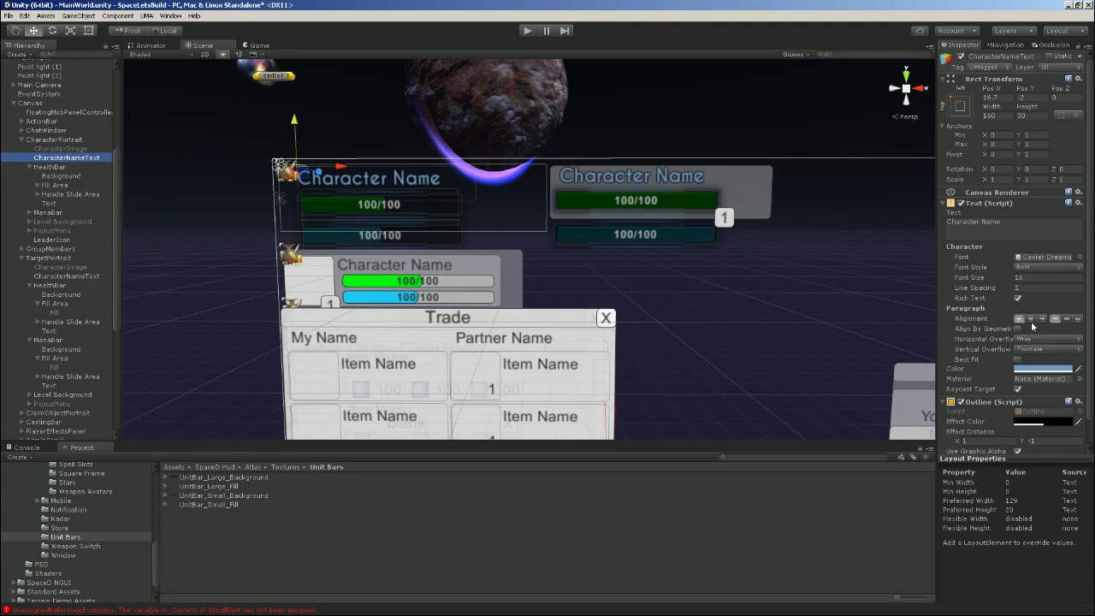
pyautogui.click(1031, 319)
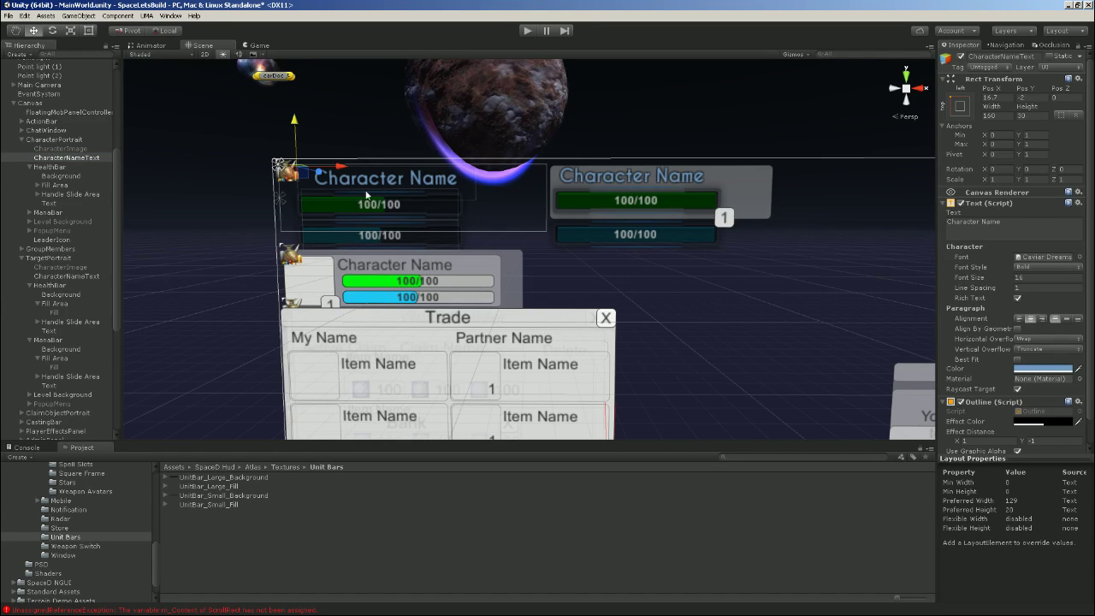
pyautogui.moveTo(349, 168); pyautogui.dragTo(339, 168)
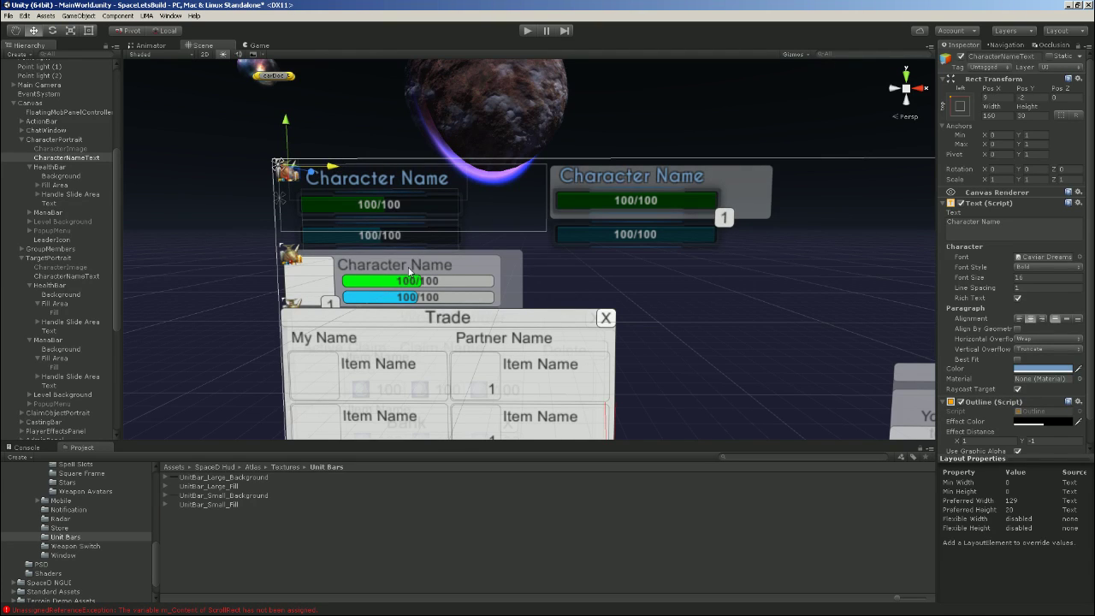
# Deactivate the Level Background object of the TargetPortrait
pyautogui.scroll(3, 741, 191)
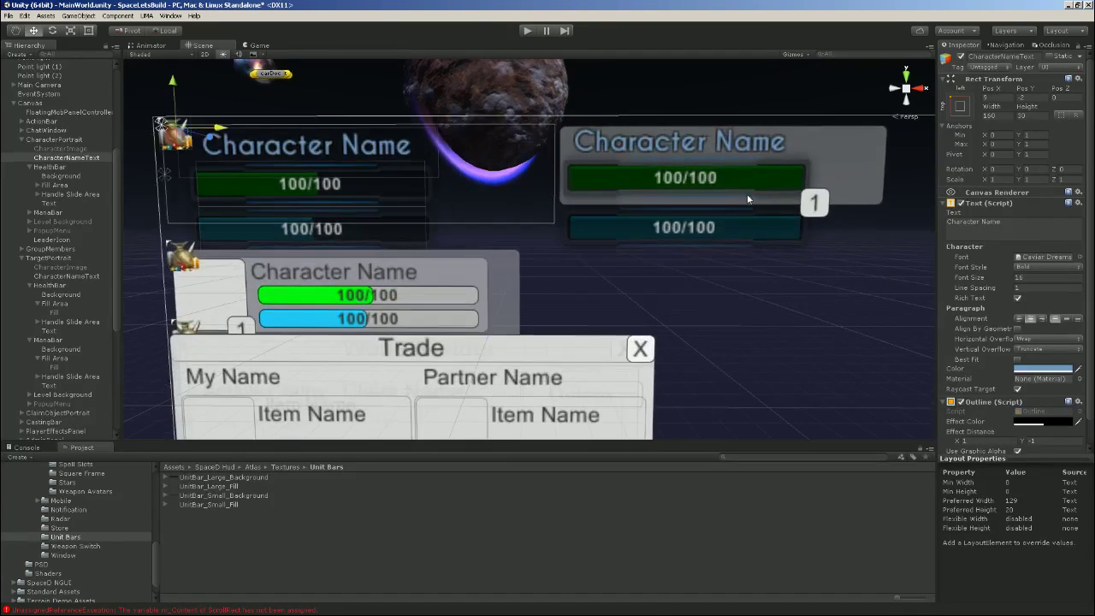
pyautogui.moveTo(748, 196); pyautogui.dragTo(611, 244, button='middle')
pyautogui.click(50, 257)
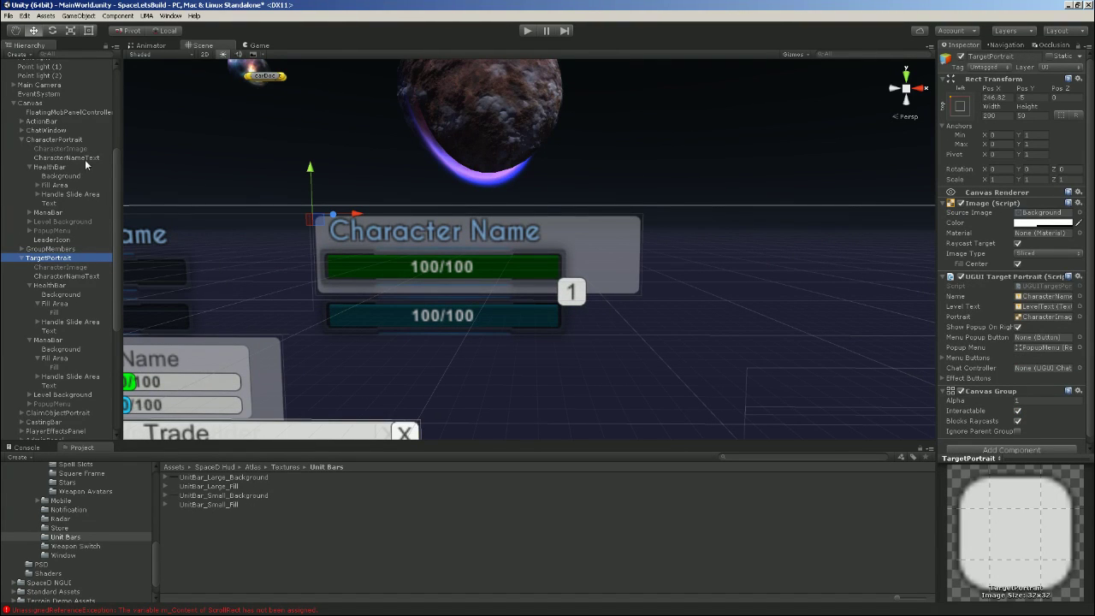
pyautogui.click(60, 394)
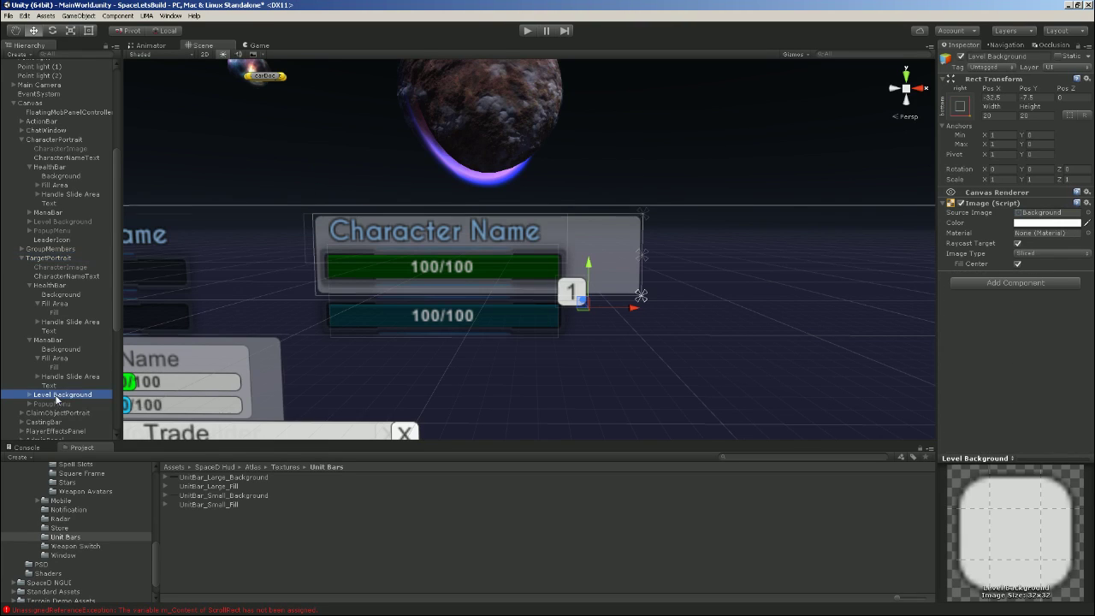
pyautogui.click(960, 56)
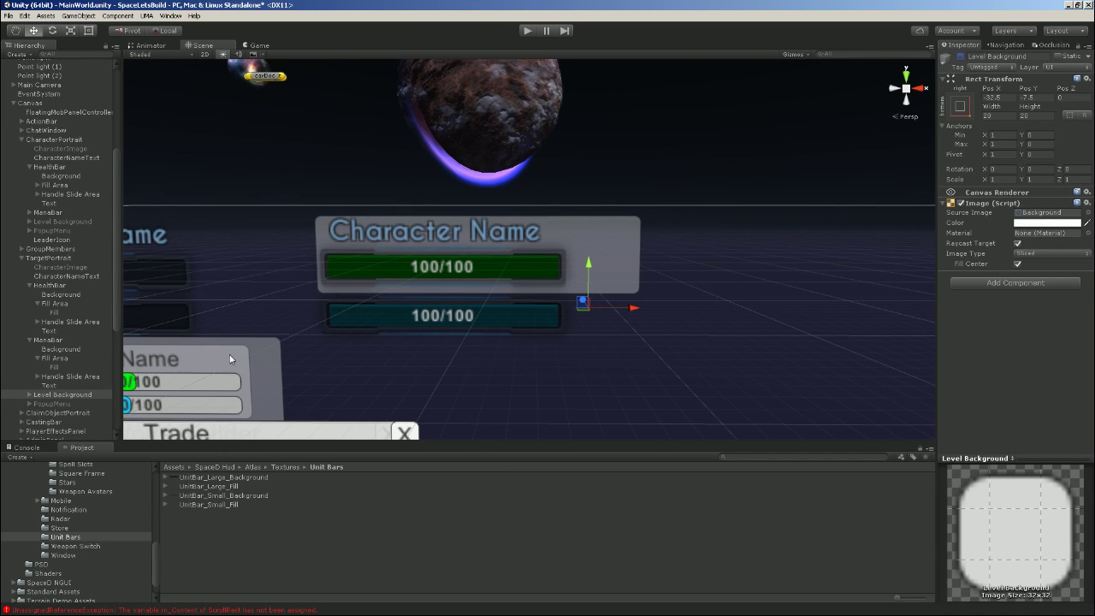
# Disable the Image component of the TargetPortrait so its grey panel is hidden, and check the result in the game view
pyautogui.click(47, 340)
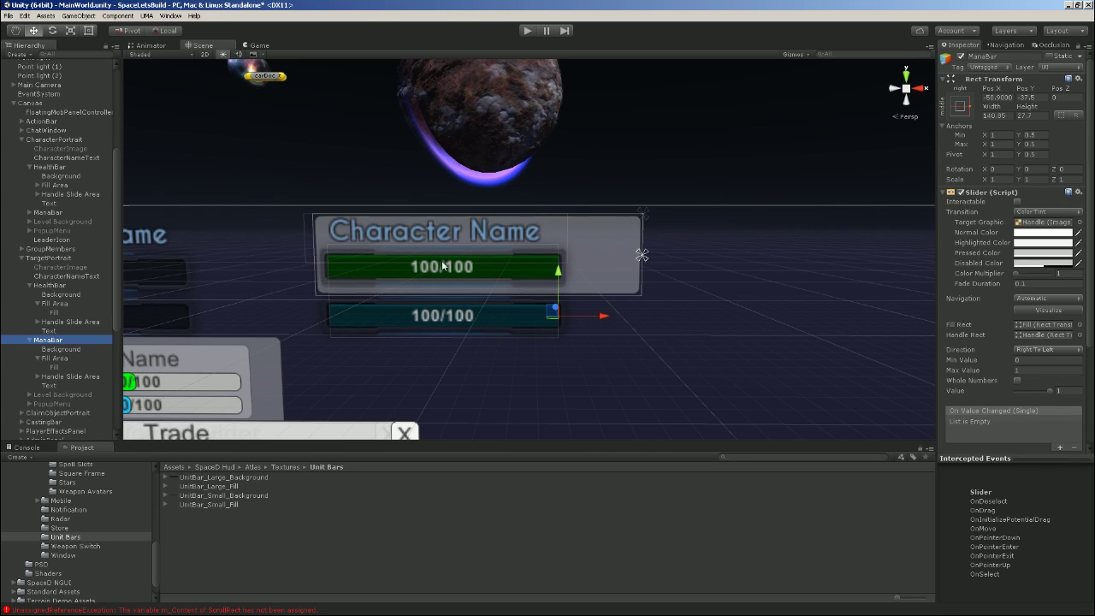
pyautogui.click(44, 285)
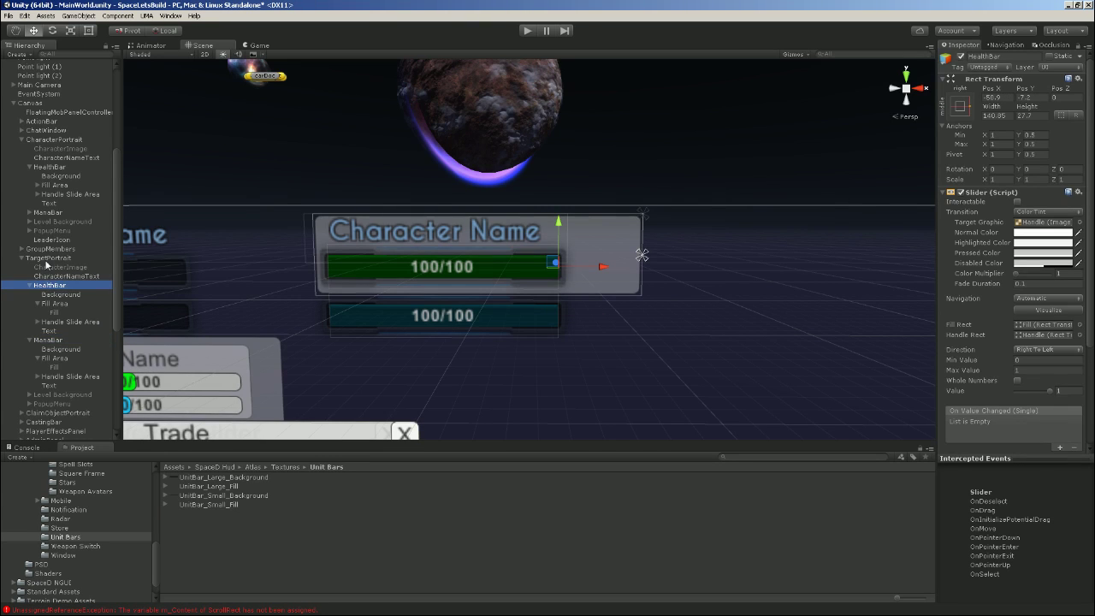
pyautogui.click(45, 258)
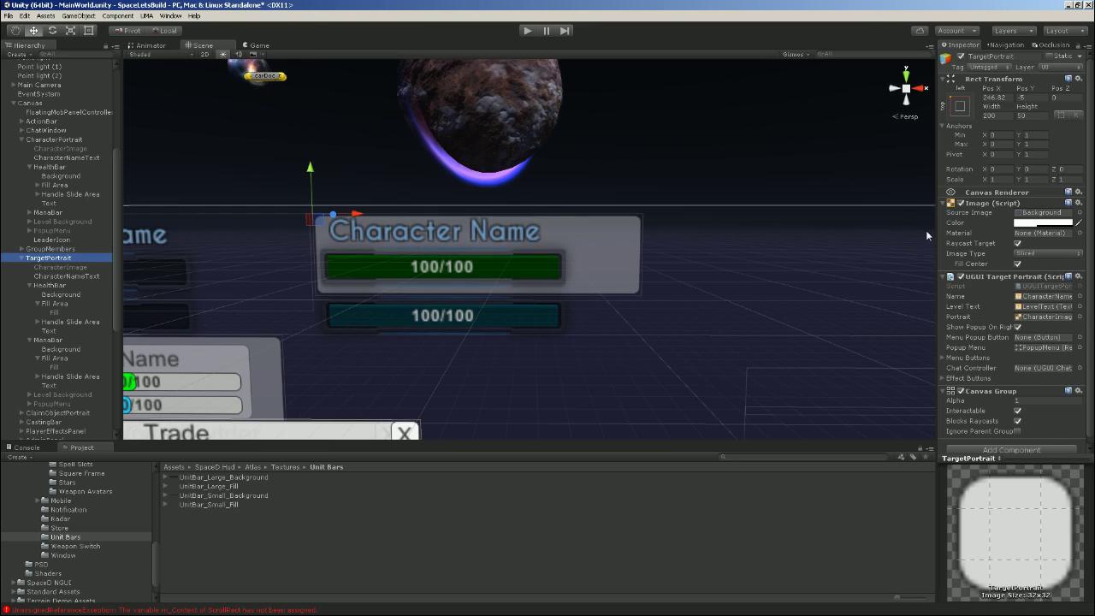
pyautogui.click(961, 203)
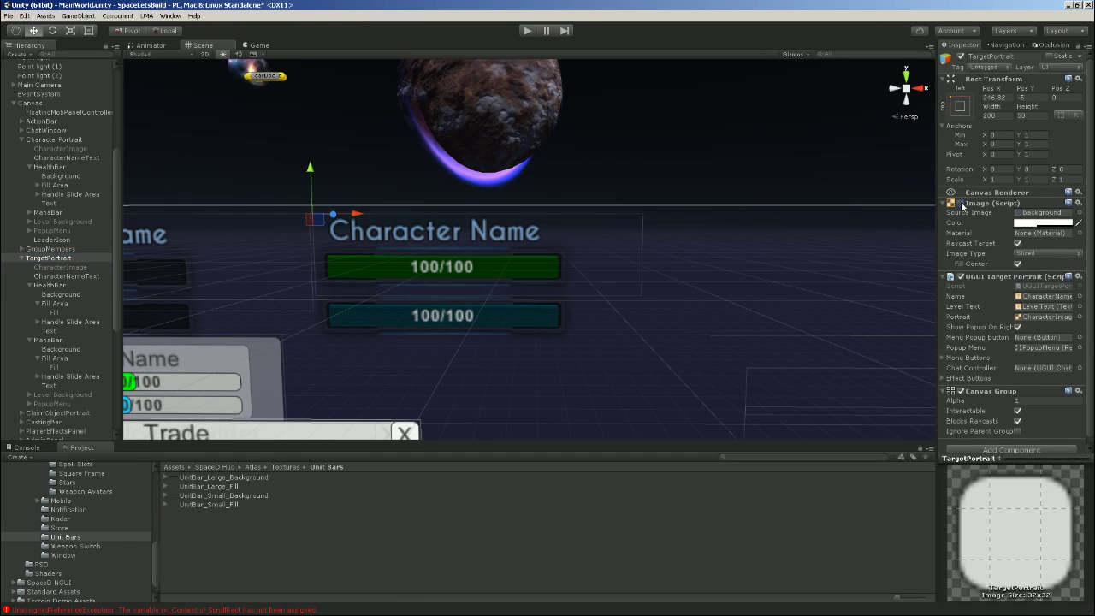
pyautogui.click(258, 45)
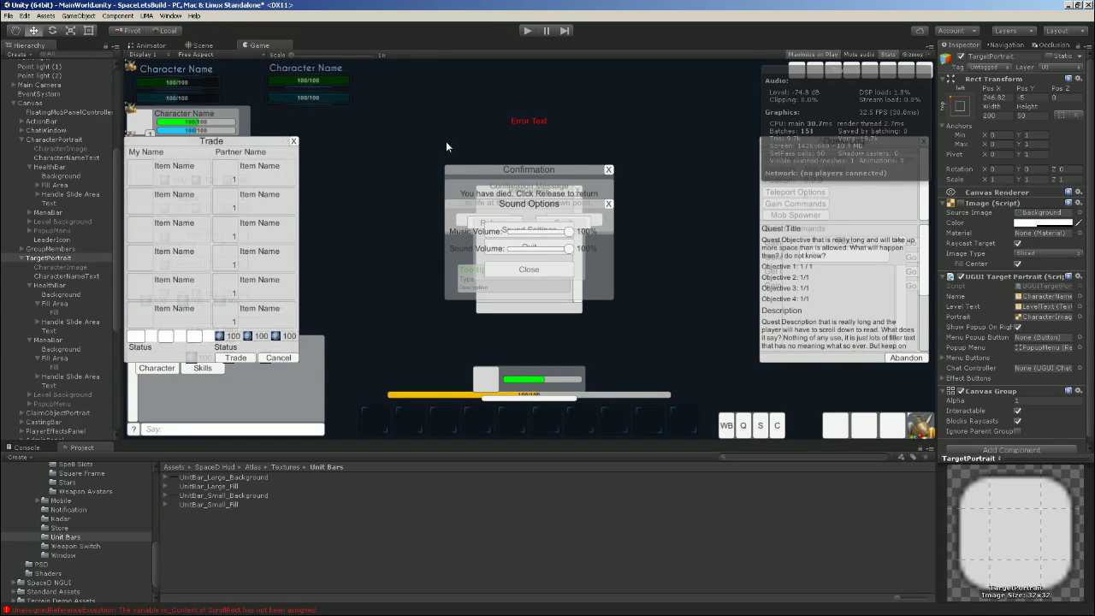
pyautogui.click(202, 45)
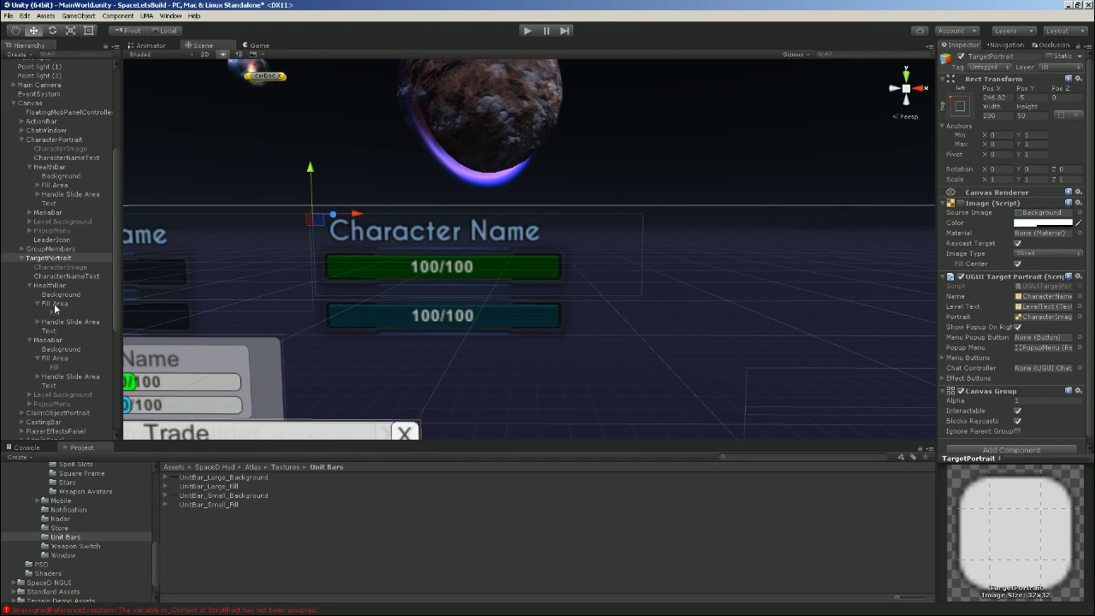
# Set the TargetPortrait HealthBar's slider direction to Left To Right and move the bar back under the name to Pos X about -194.8
pyautogui.click(54, 304)
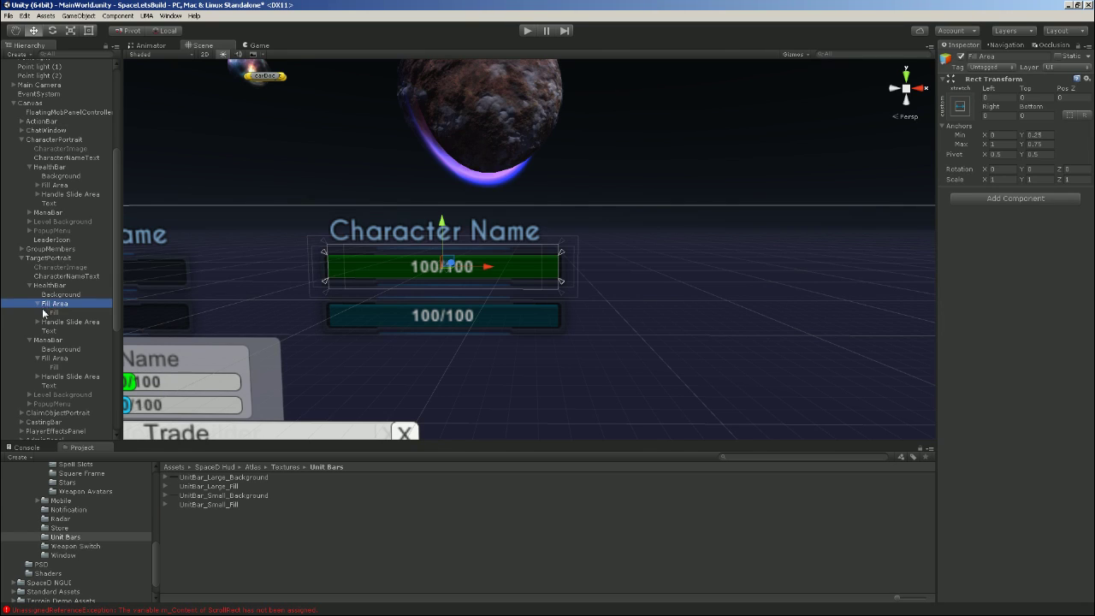
pyautogui.click(54, 313)
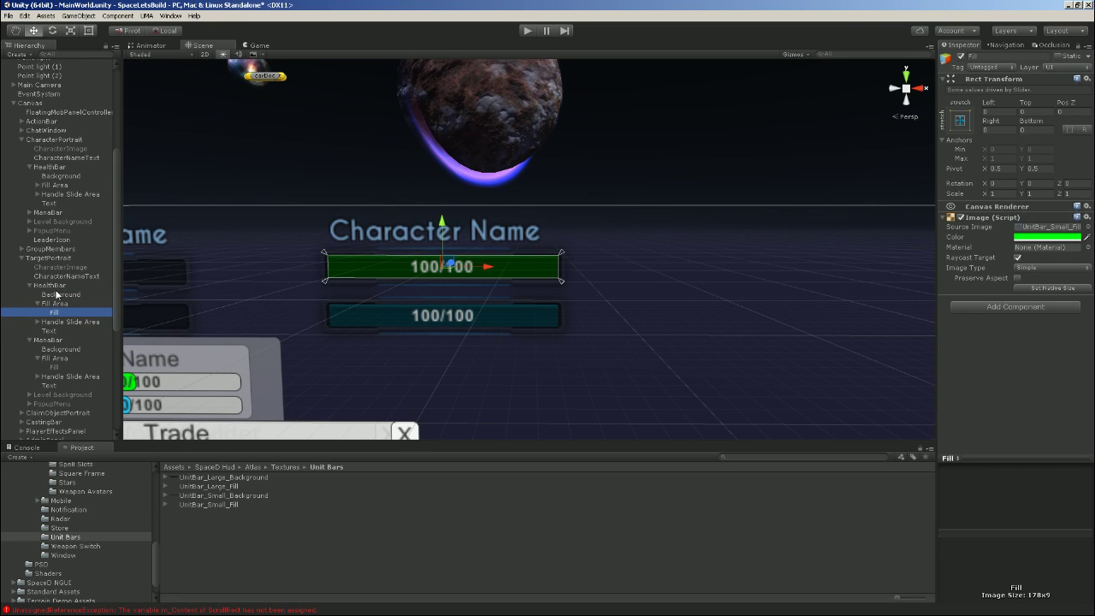
pyautogui.click(51, 285)
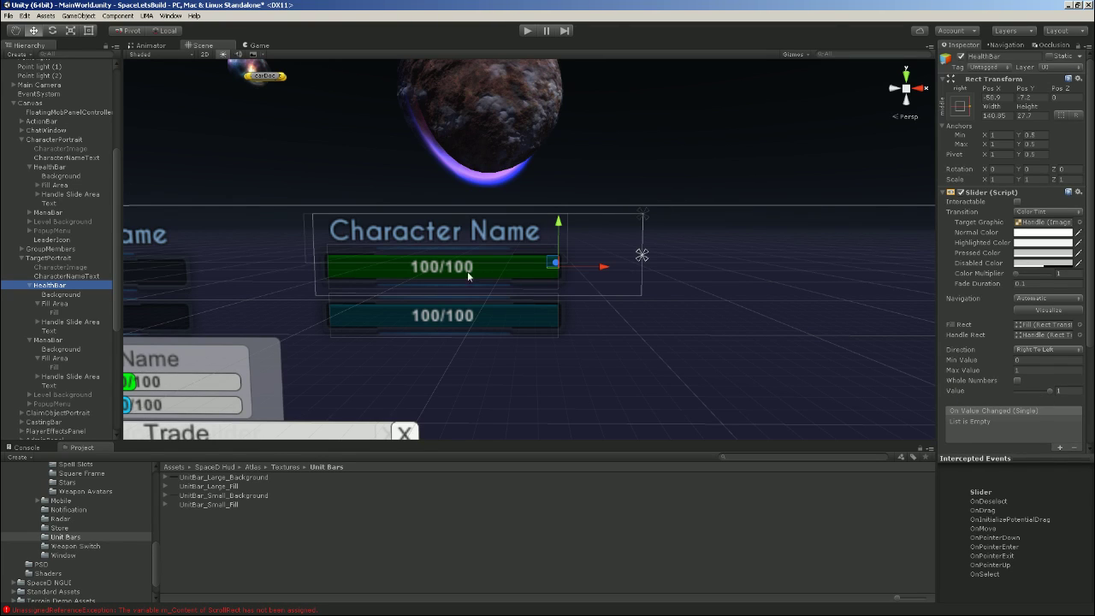
pyautogui.moveTo(1050, 391)
pyautogui.mouseDown()
pyautogui.moveTo(1011, 391)
pyautogui.moveTo(1081, 394)
pyautogui.mouseUp()
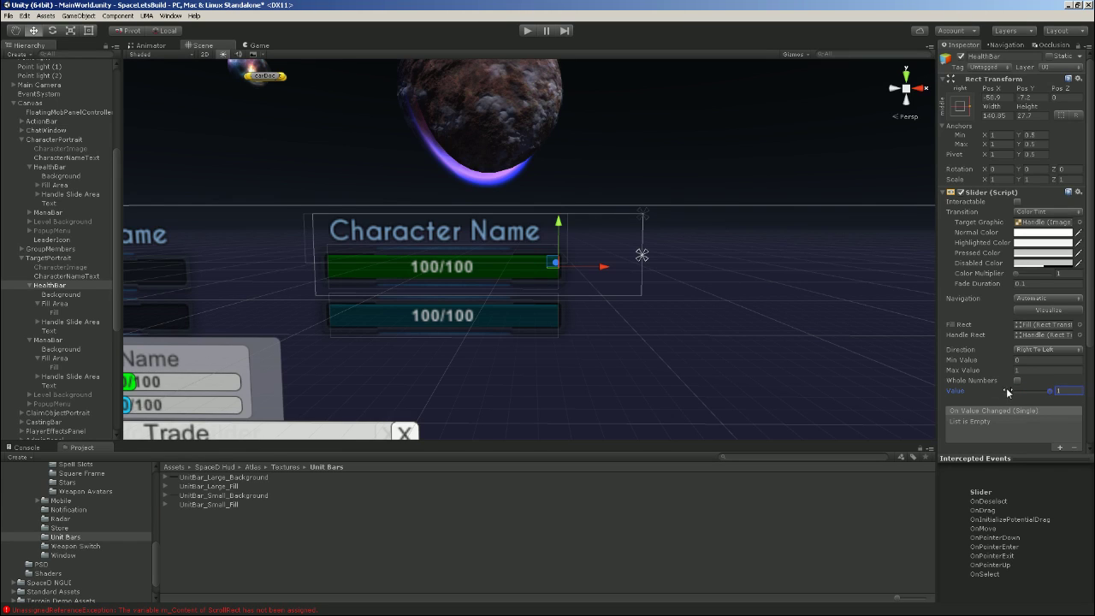
pyautogui.moveTo(1052, 393)
pyautogui.mouseDown()
pyautogui.moveTo(1012, 392)
pyautogui.moveTo(1050, 391)
pyautogui.mouseUp()
pyautogui.click(1079, 350)
pyautogui.click(1052, 360)
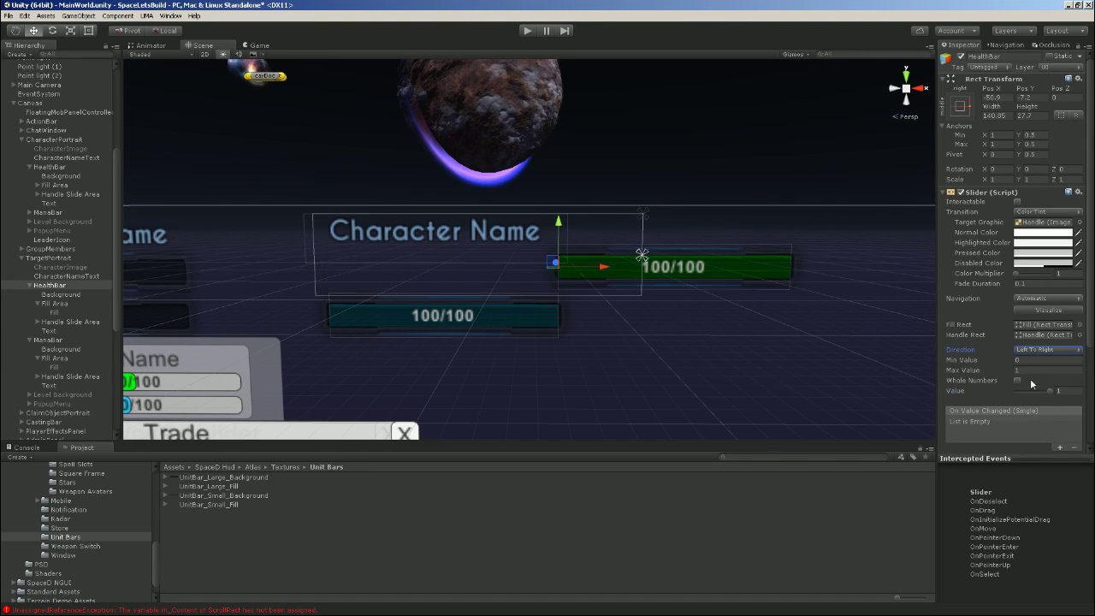
pyautogui.moveTo(1057, 391)
pyautogui.mouseDown()
pyautogui.moveTo(1011, 393)
pyautogui.moveTo(1066, 395)
pyautogui.mouseUp()
pyautogui.moveTo(588, 278)
pyautogui.mouseDown()
pyautogui.moveTo(592, 269)
pyautogui.moveTo(367, 268)
pyautogui.mouseUp()
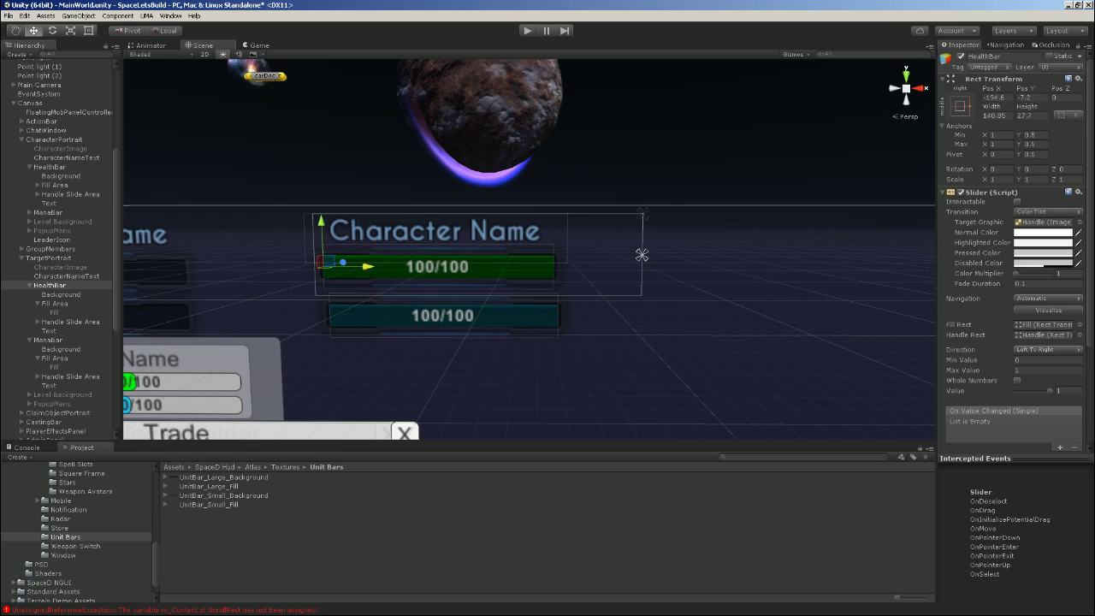
# Set the TargetPortrait ManaBar's slider direction to Left To Right and move it back to Pos X about -194.2, checking the game view
pyautogui.click(51, 339)
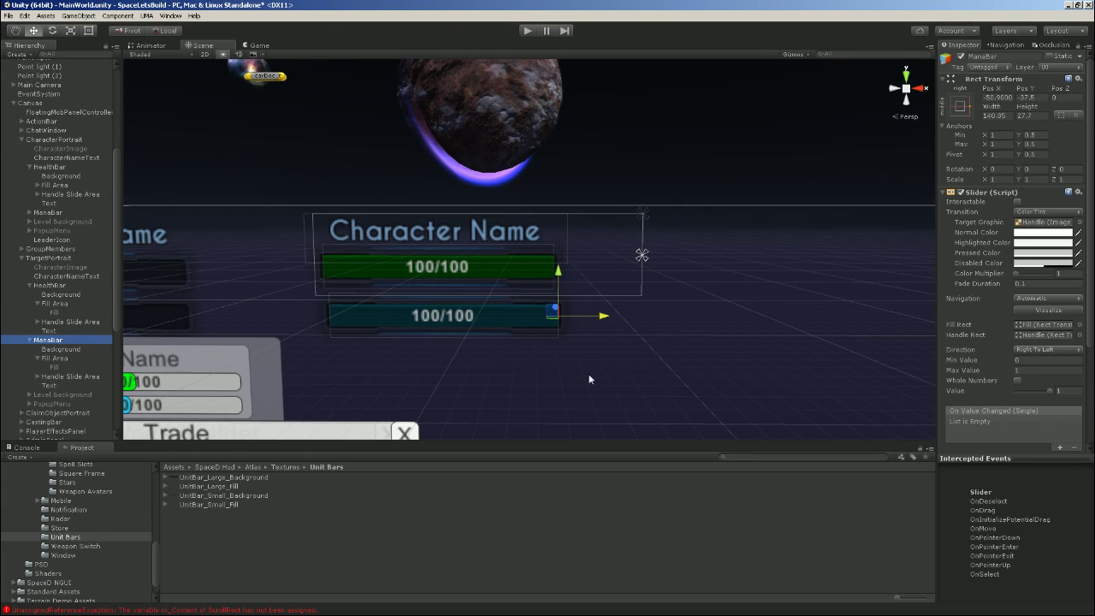
pyautogui.click(1057, 350)
pyautogui.click(1055, 360)
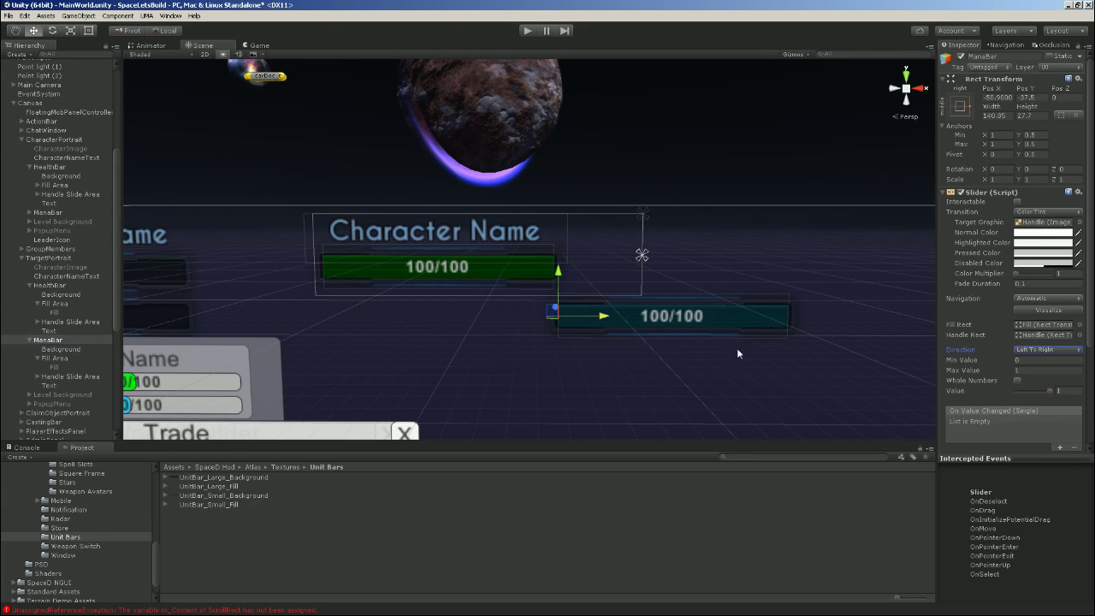
pyautogui.moveTo(608, 324); pyautogui.dragTo(372, 318)
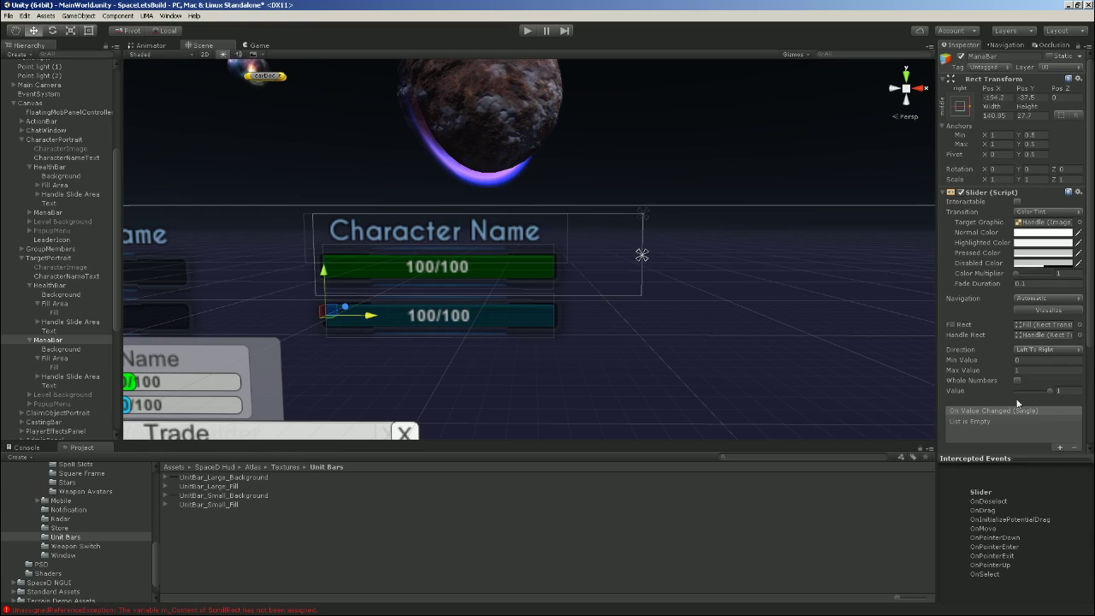
pyautogui.moveTo(1047, 389); pyautogui.dragTo(1069, 392)
pyautogui.click(1079, 350)
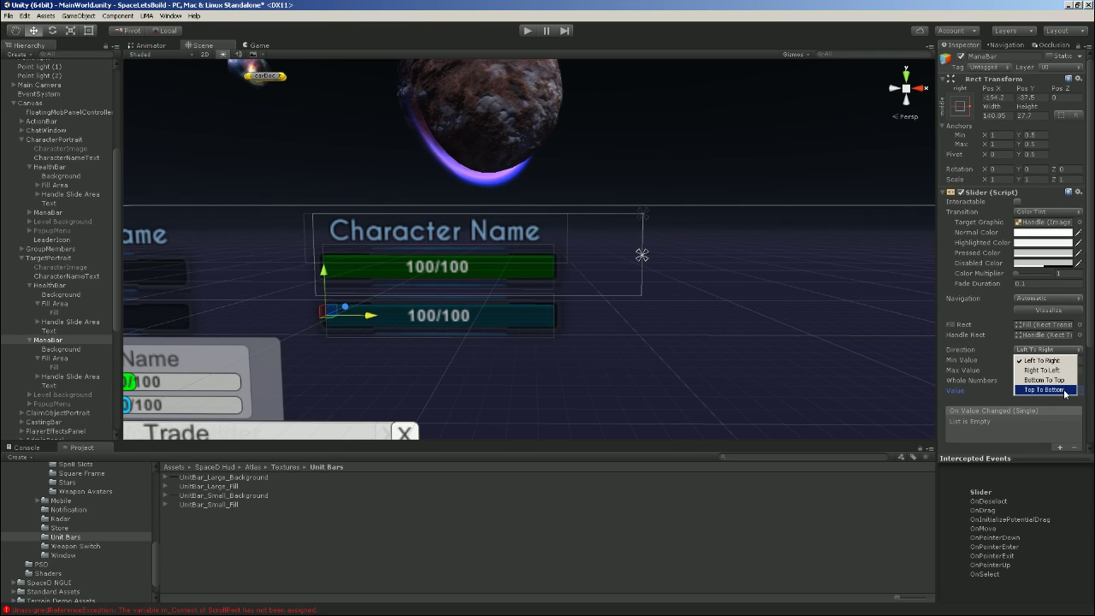
pyautogui.click(748, 4)
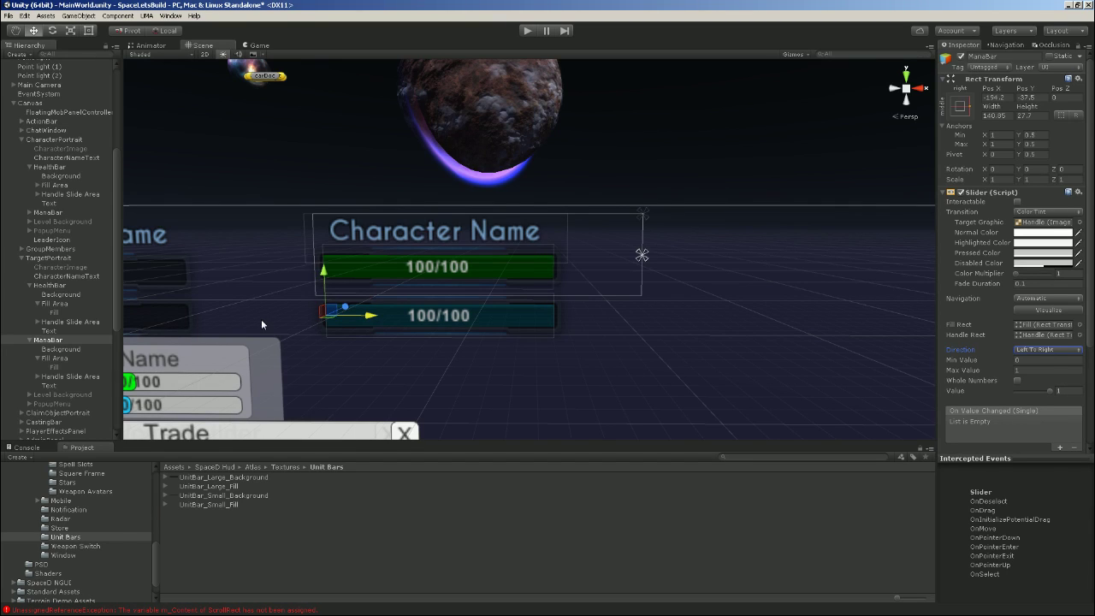
pyautogui.click(259, 45)
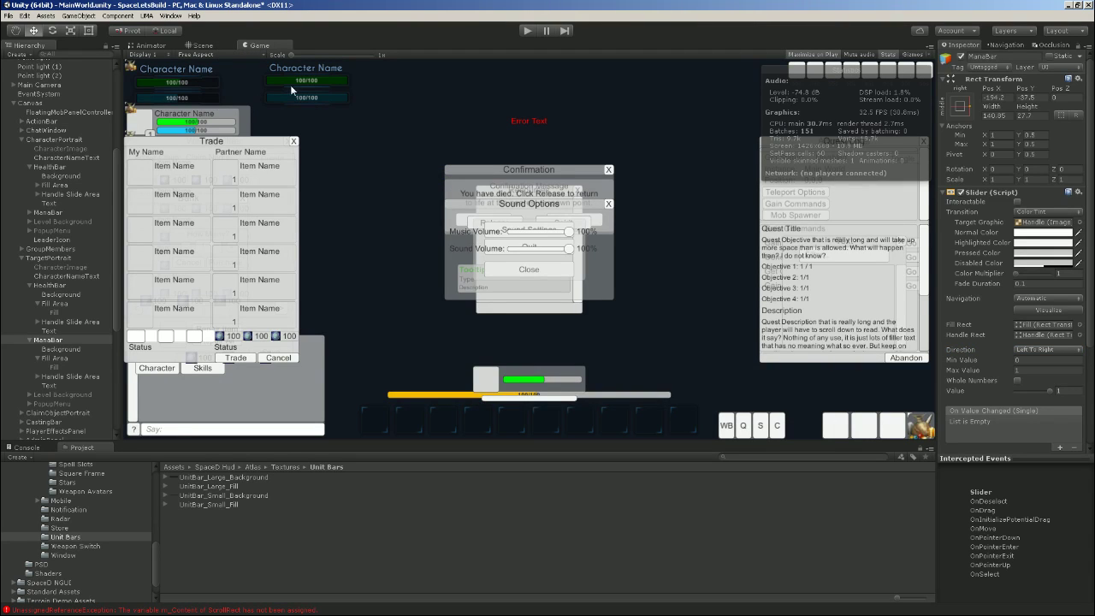
pyautogui.click(201, 46)
# Set the slider value of the CharacterPortrait's HealthBar to about 0.73
pyautogui.moveTo(320, 280); pyautogui.dragTo(549, 256, button='middle')
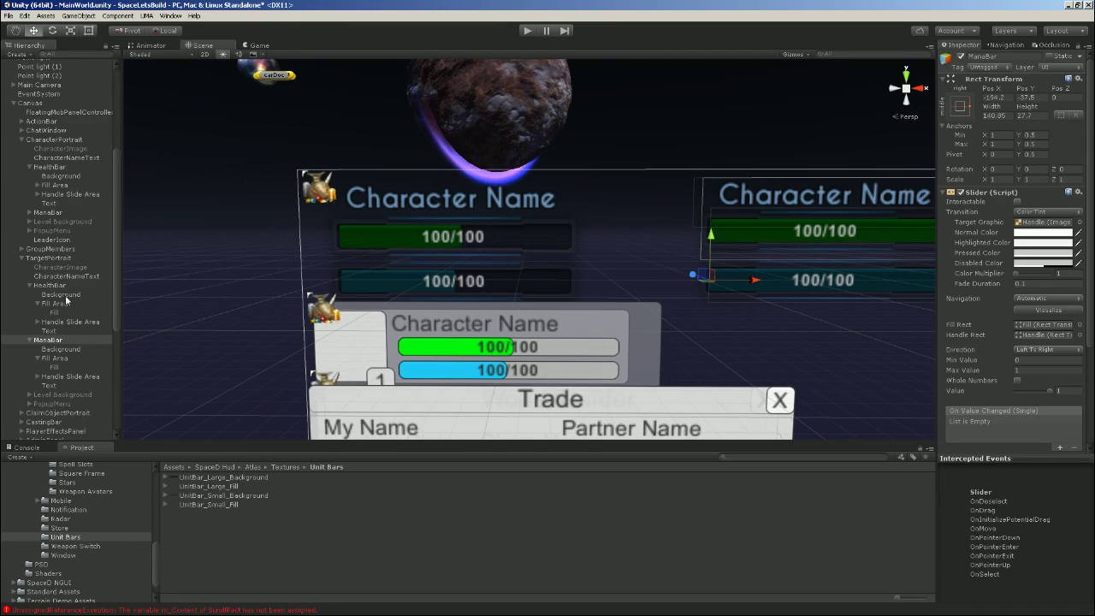
pyautogui.click(49, 166)
pyautogui.moveTo(1043, 396)
pyautogui.mouseDown()
pyautogui.moveTo(1065, 392)
pyautogui.moveTo(1042, 391)
pyautogui.mouseUp()
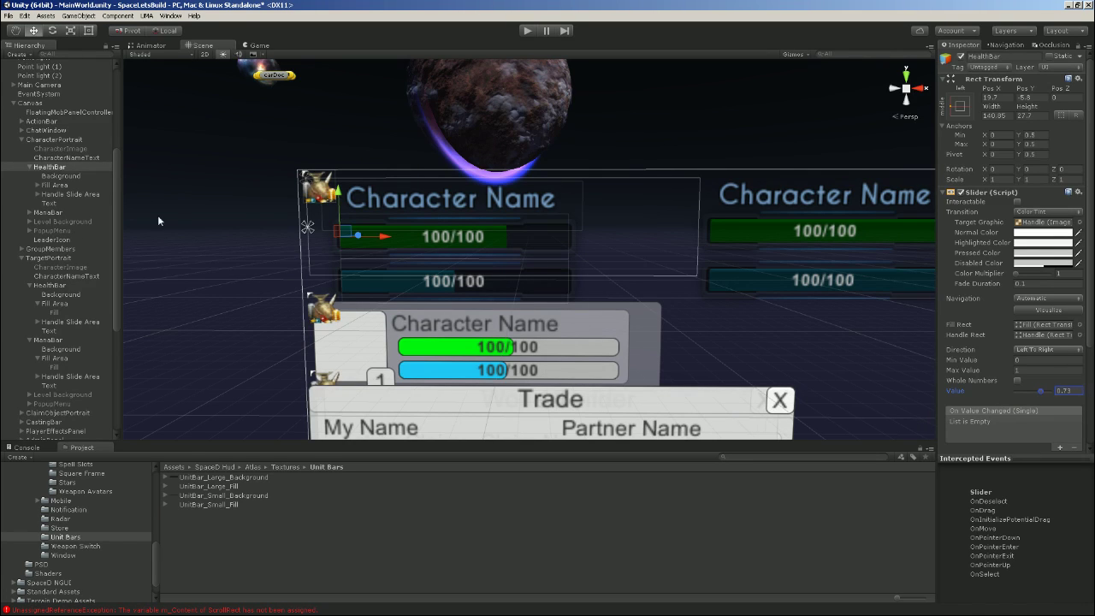
# Look over the whole canvas and save the MainWorld scene
pyautogui.scroll(-5, 628, 275)
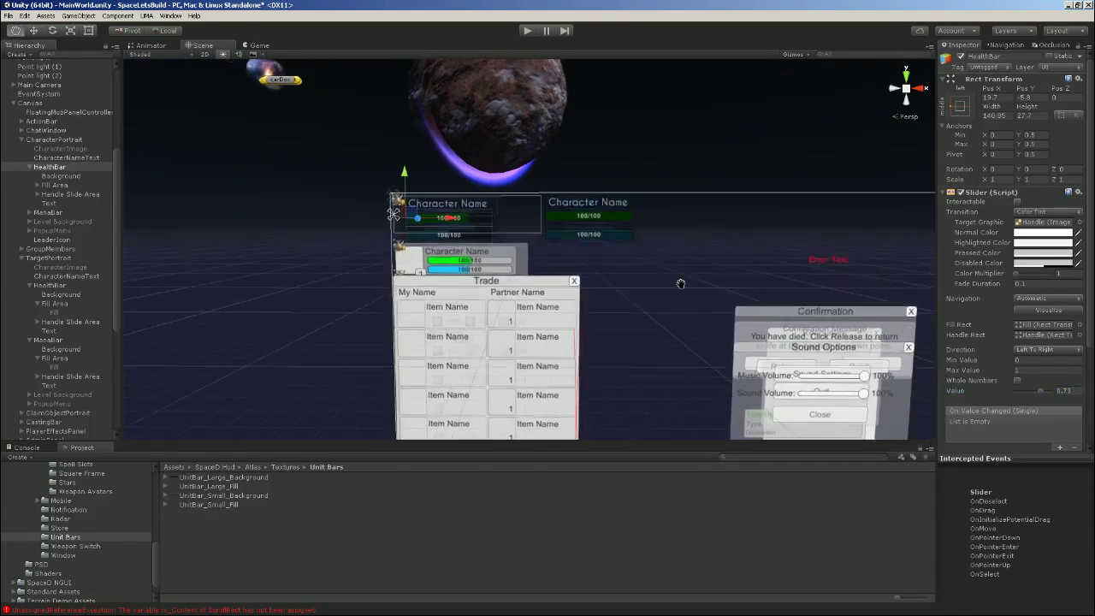
pyautogui.scroll(-5, 681, 283)
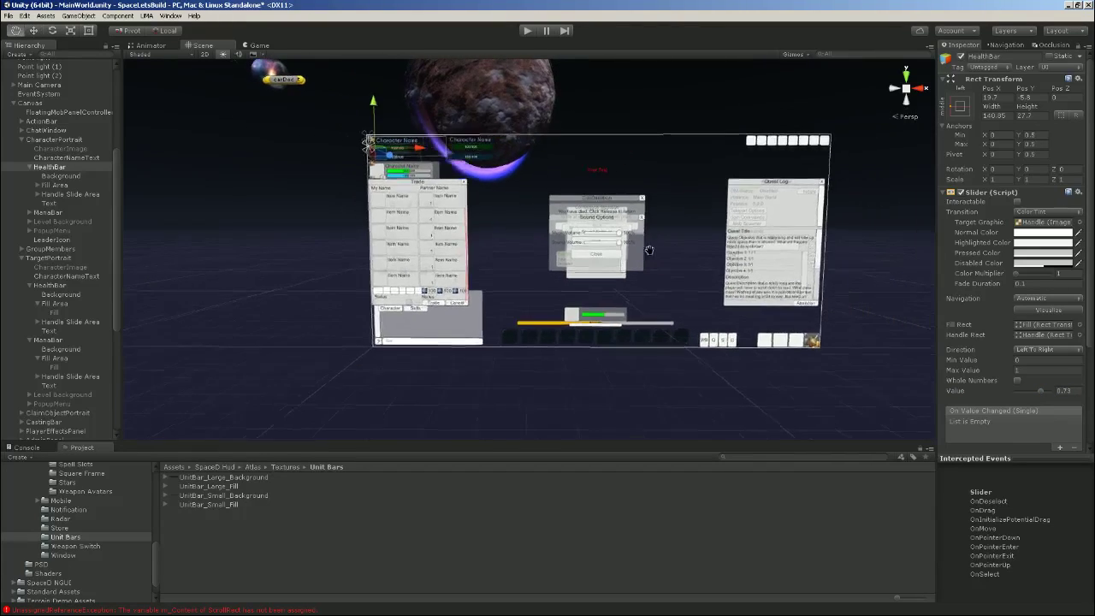
pyautogui.scroll(6, 649, 250)
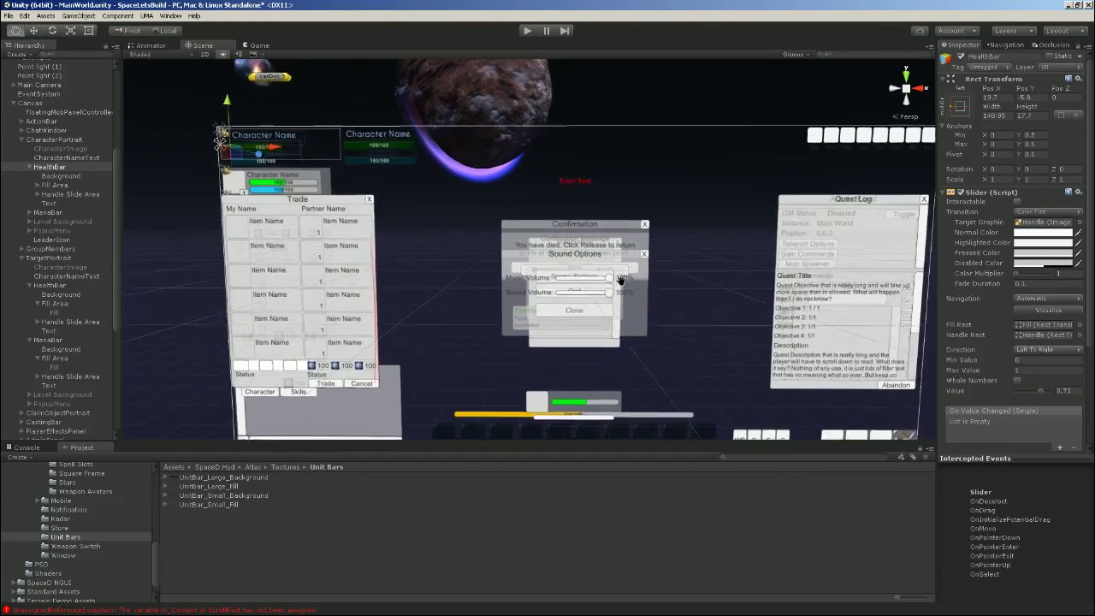
pyautogui.moveTo(621, 280); pyautogui.dragTo(651, 282, button='middle')
pyautogui.moveTo(635, 343); pyautogui.dragTo(643, 316, button='middle')
pyautogui.click(14, 16)
pyautogui.click(13, 52)
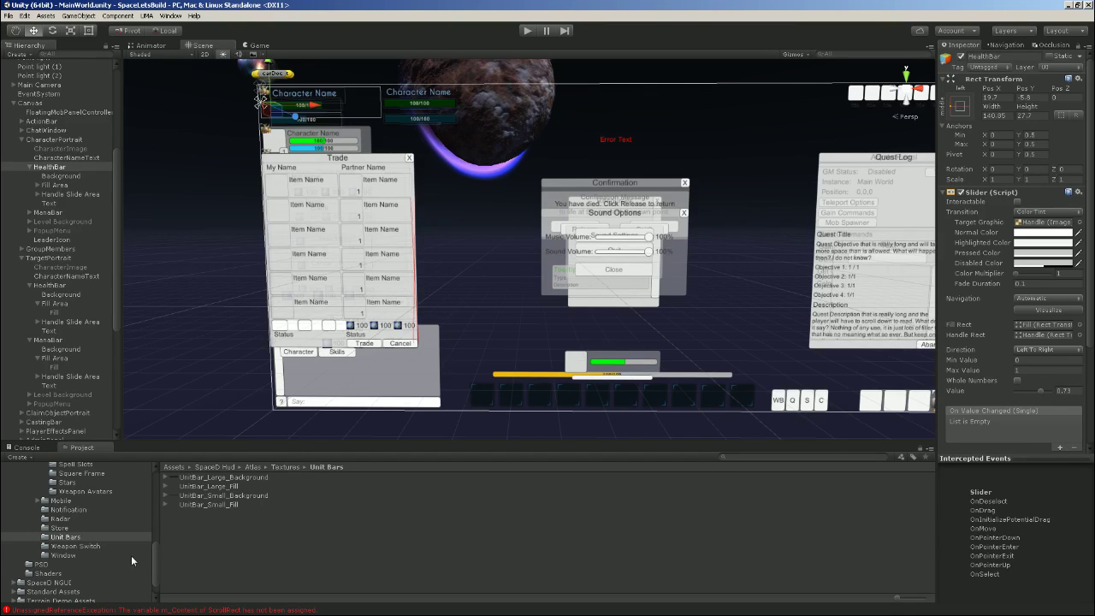
# Open the Login scene from the project's Scenes folder
pyautogui.click(154, 555)
pyautogui.moveTo(157, 557); pyautogui.dragTo(154, 497)
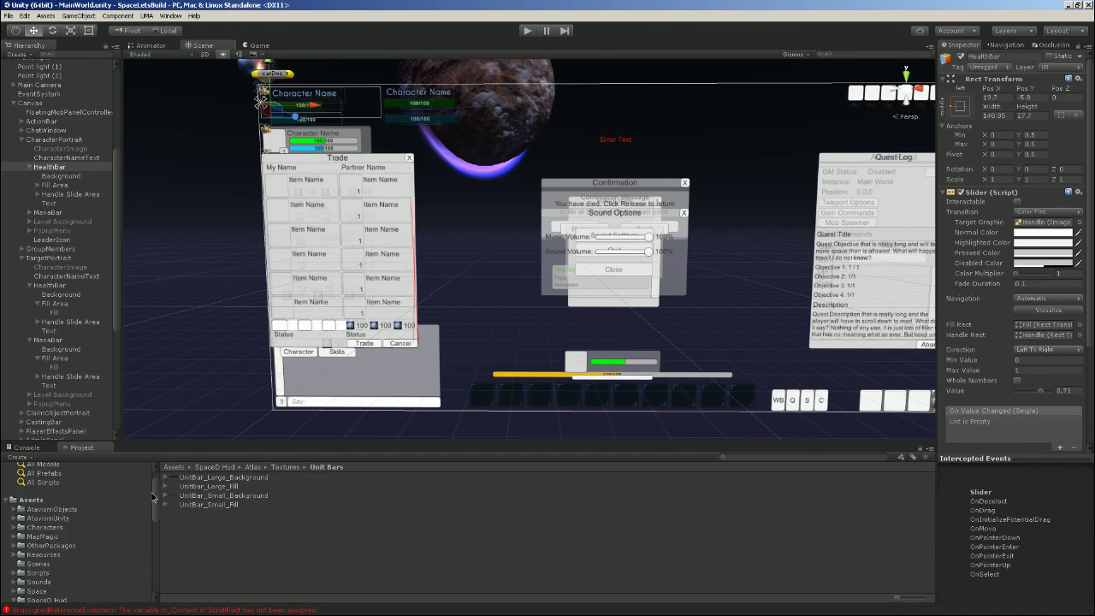
pyautogui.click(41, 564)
pyautogui.doubleClick(190, 496)
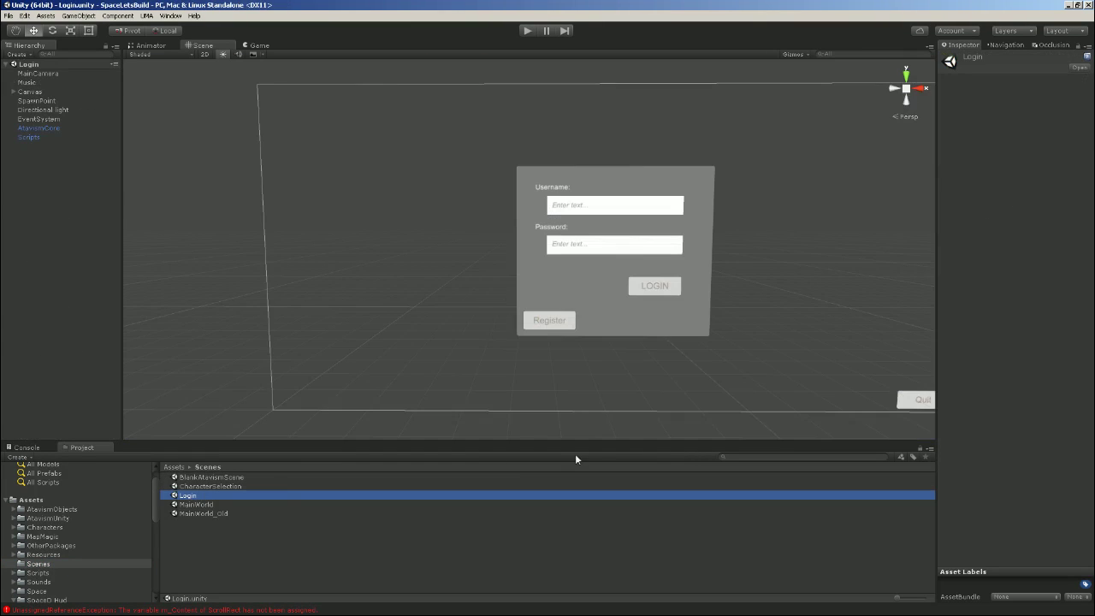
# Run the Login scene in play mode and try to log in with the account username and password
pyautogui.click(526, 30)
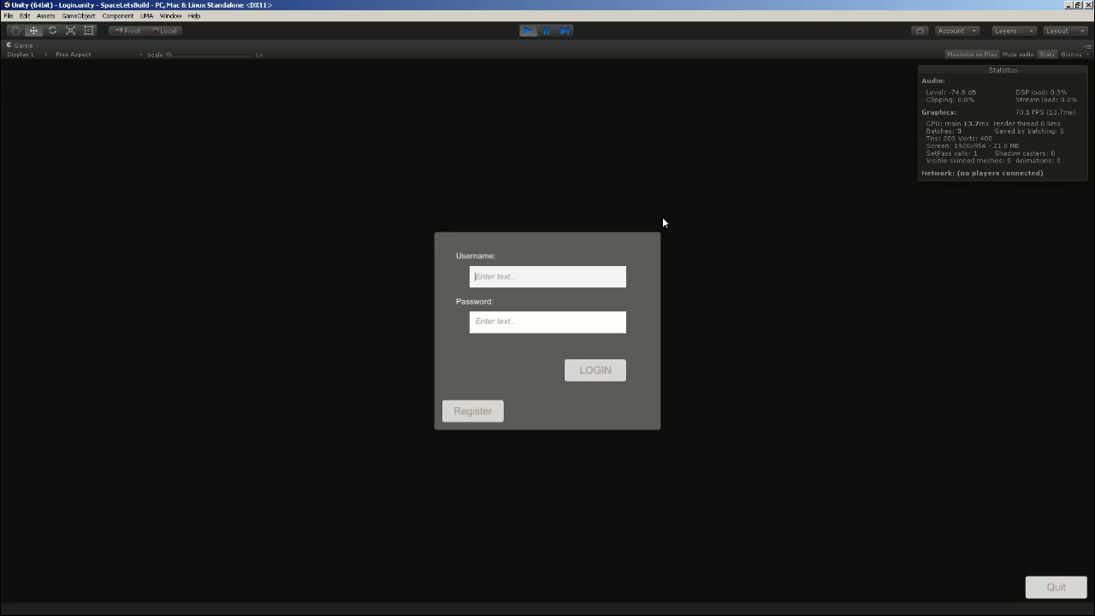
pyautogui.write('neojac')
pyautogui.click(503, 321)
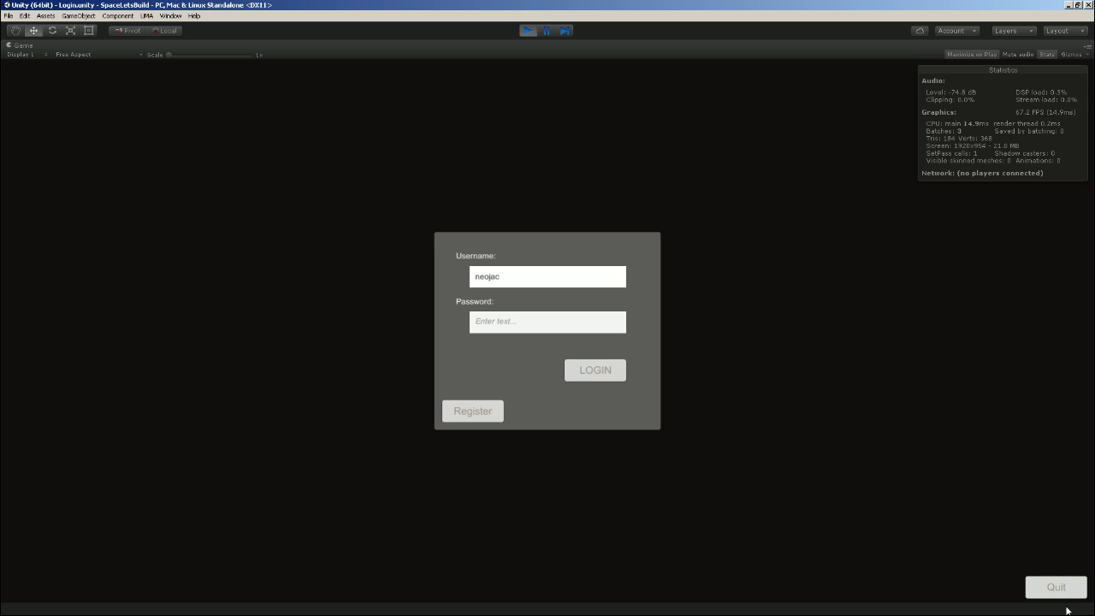
pyautogui.write('***')
pyautogui.click(599, 374)
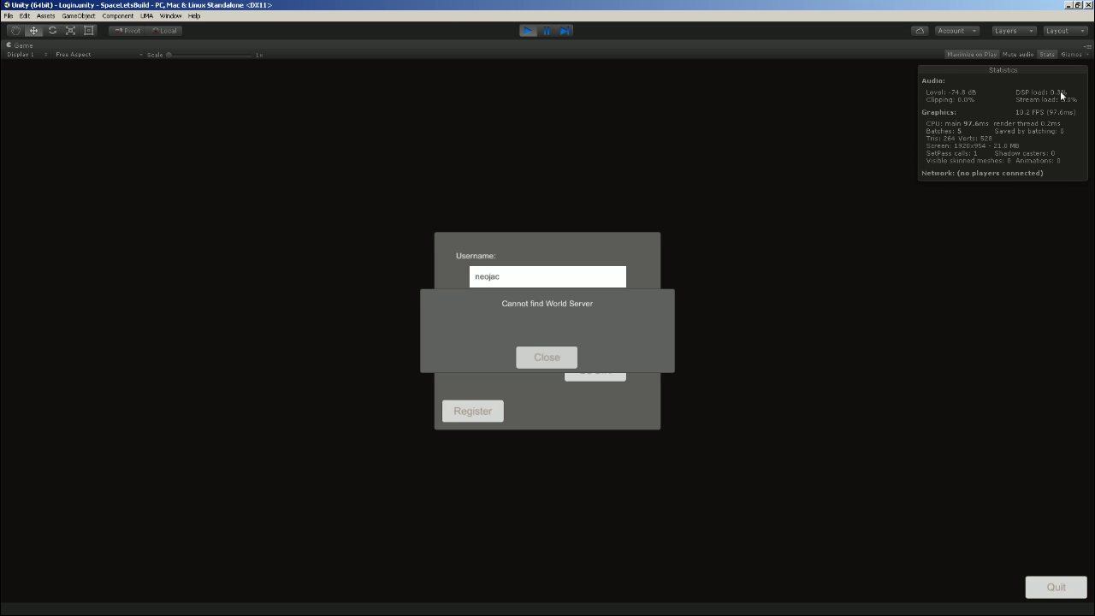
# Hide the game statistics overlay, dismiss the server message and submit the login again
pyautogui.click(1046, 55)
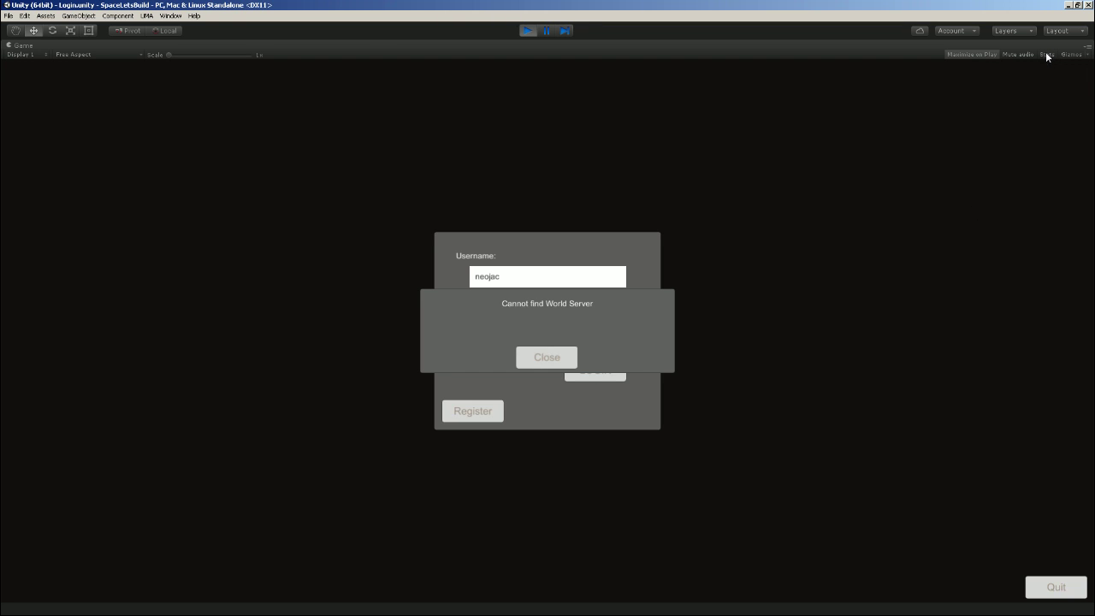
pyautogui.click(547, 363)
pyautogui.click(590, 372)
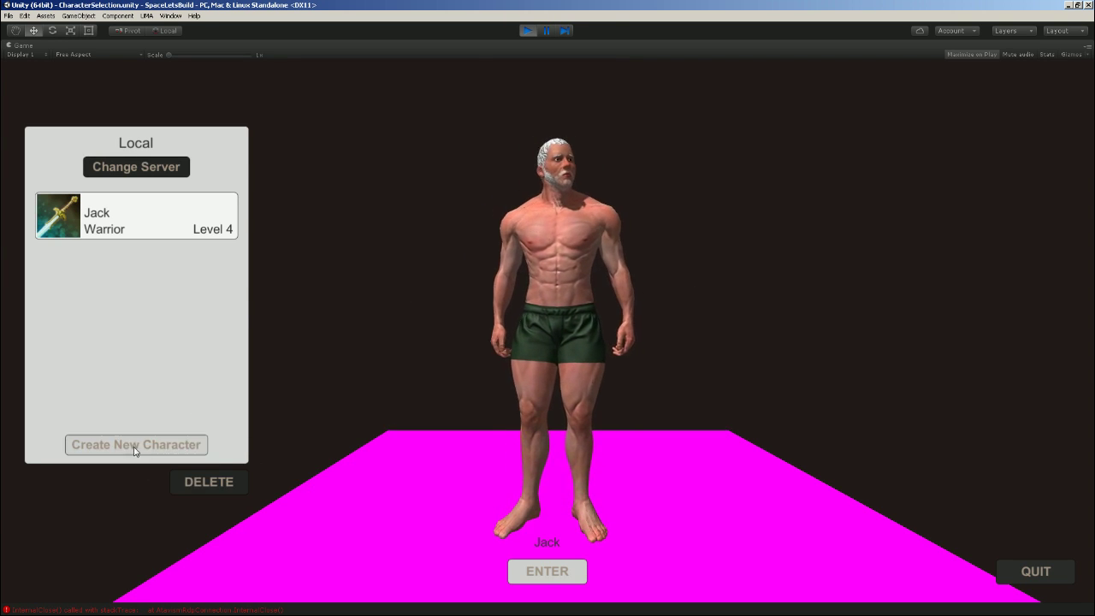
# Delete the existing level 4 Warrior character and confirm the deletion
pyautogui.click(209, 482)
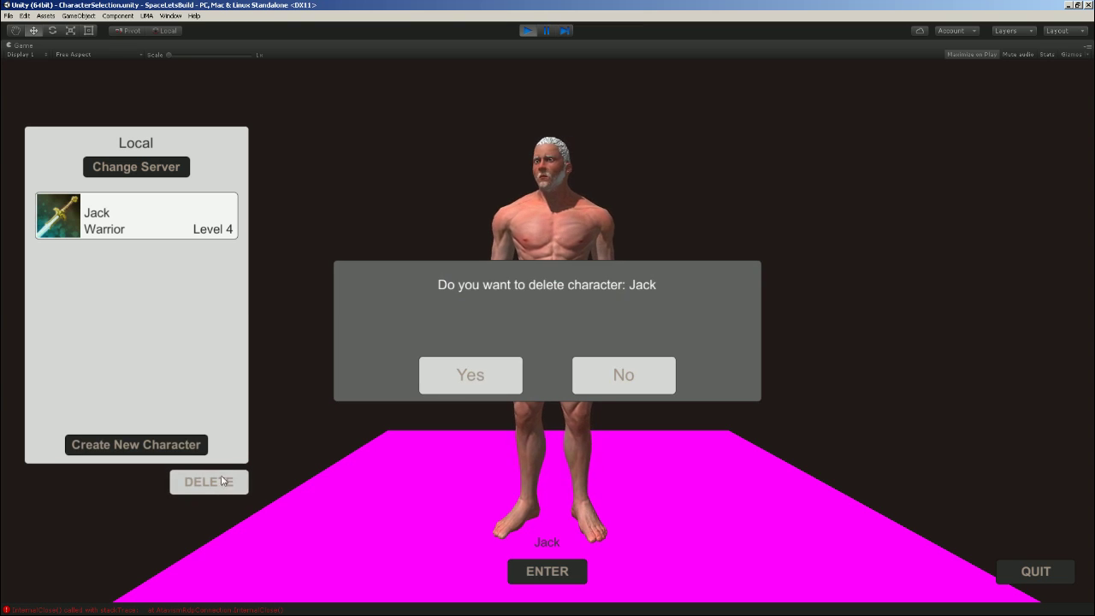
pyautogui.click(447, 392)
# Make the new character male and set its Height slider to about two thirds
pyautogui.moveTo(963, 224); pyautogui.dragTo(1012, 223)
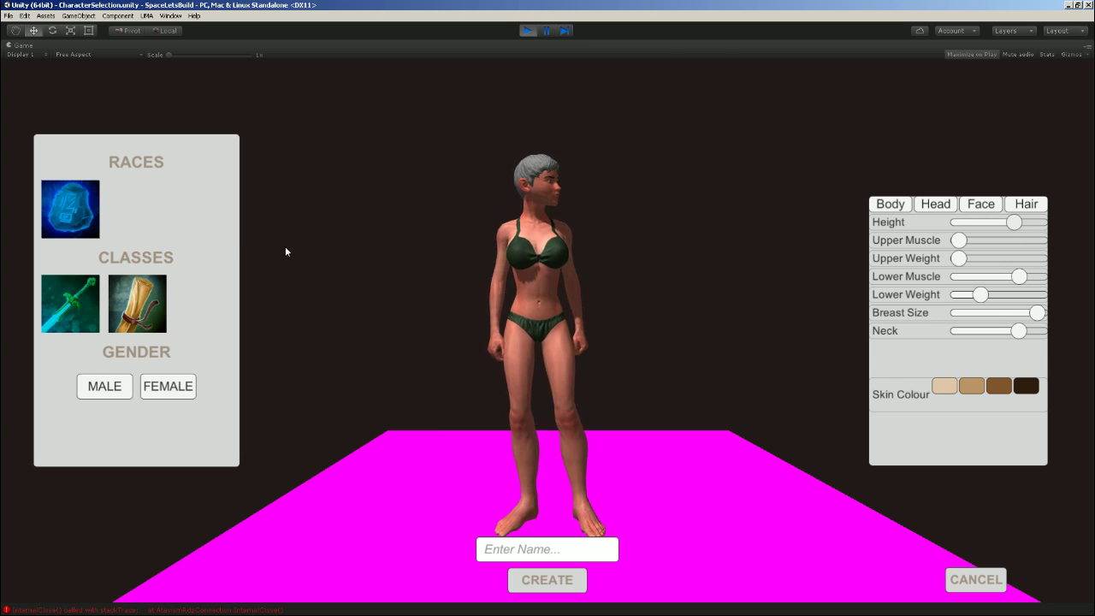
pyautogui.click(116, 386)
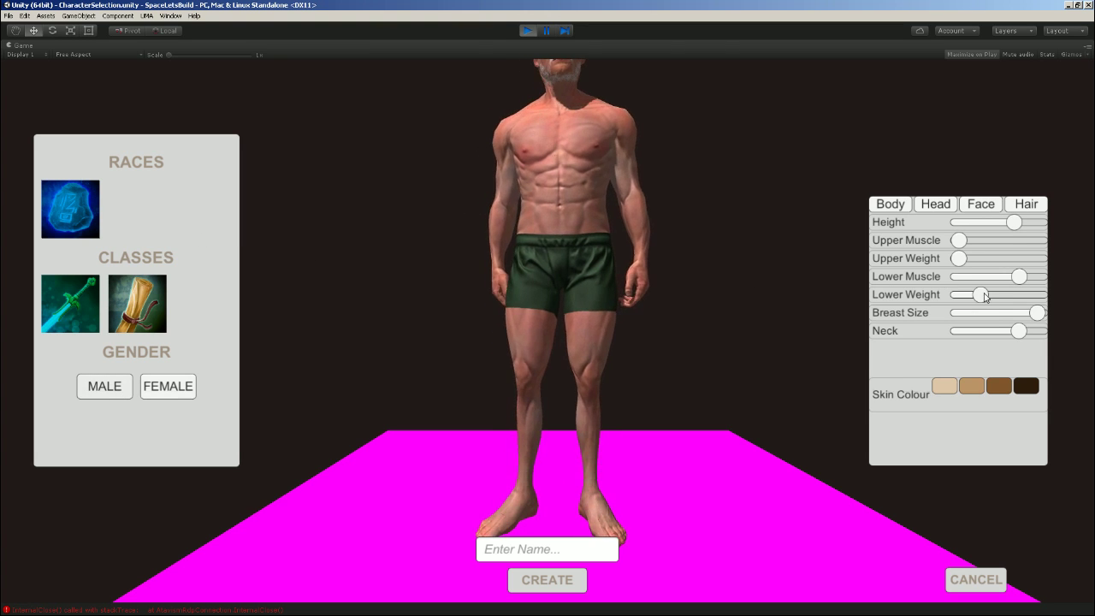
pyautogui.moveTo(1013, 222)
pyautogui.mouseDown()
pyautogui.moveTo(992, 224)
pyautogui.moveTo(1012, 224)
pyautogui.mouseUp()
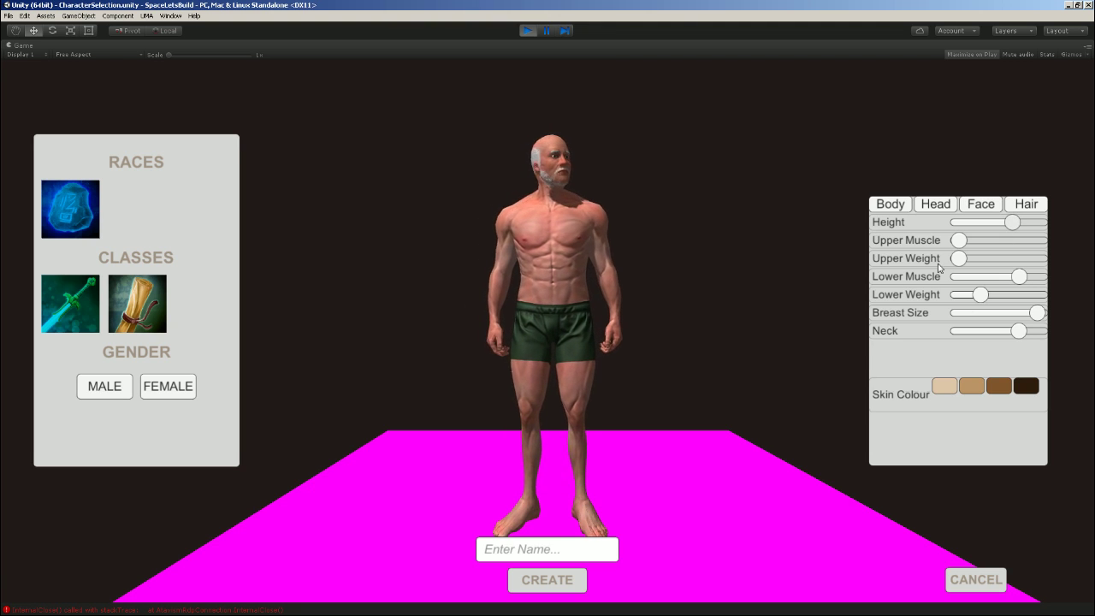
# Name the new character Daril and create it to enter the MainWorld scene
pyautogui.click(550, 549)
pyautogui.write('D')
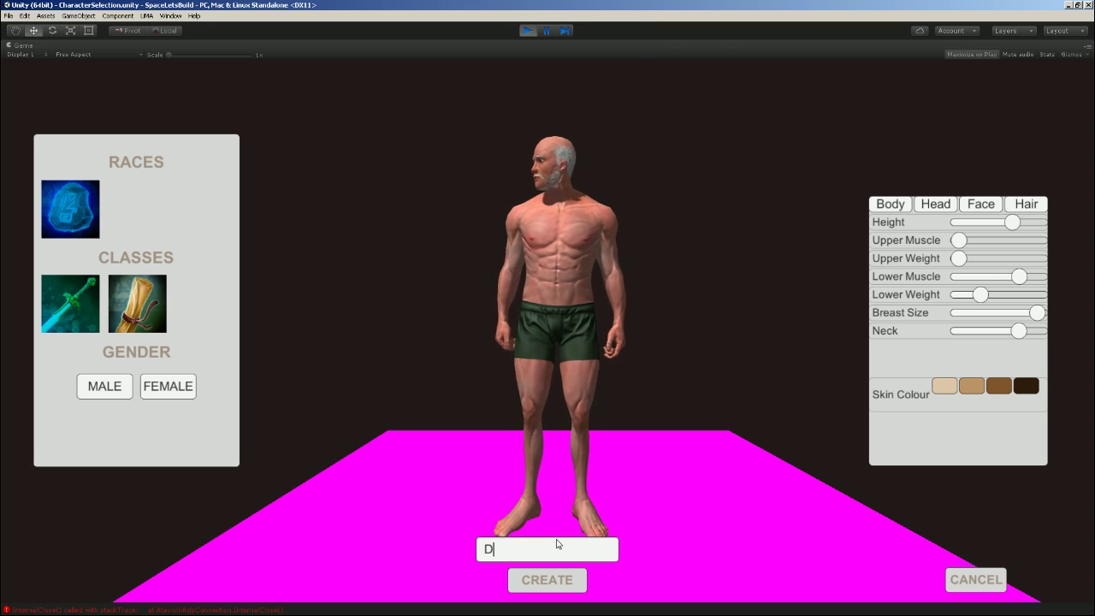
pyautogui.write('aril')
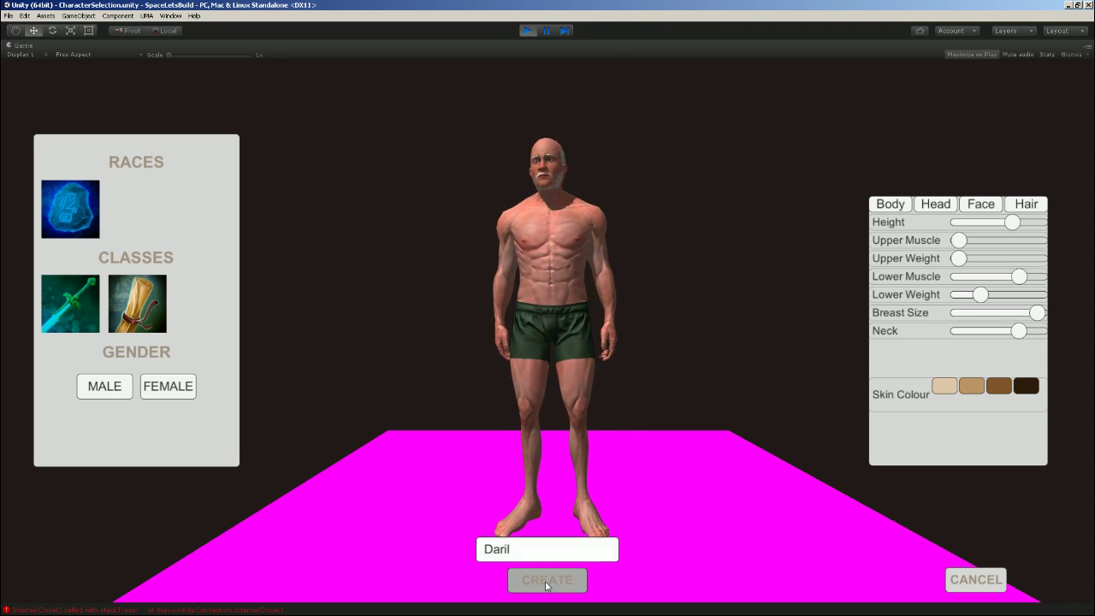
pyautogui.click(547, 582)
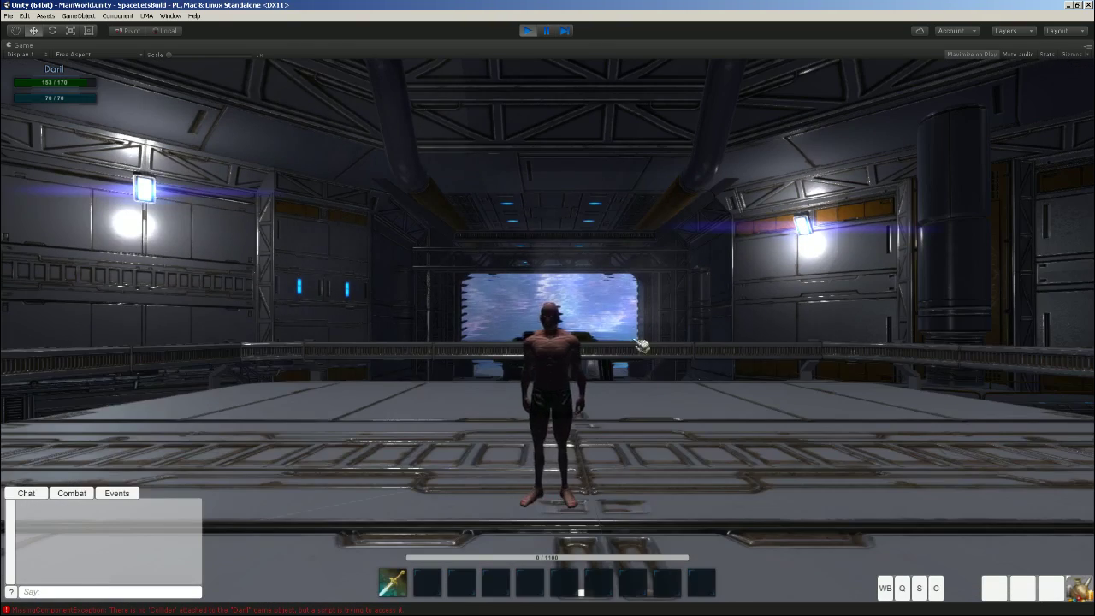
# Look around the hangar from several camera angles and run the character off the platform to the foot of the stairs
pyautogui.moveTo(636, 341); pyautogui.dragTo(471, 377, button='right')
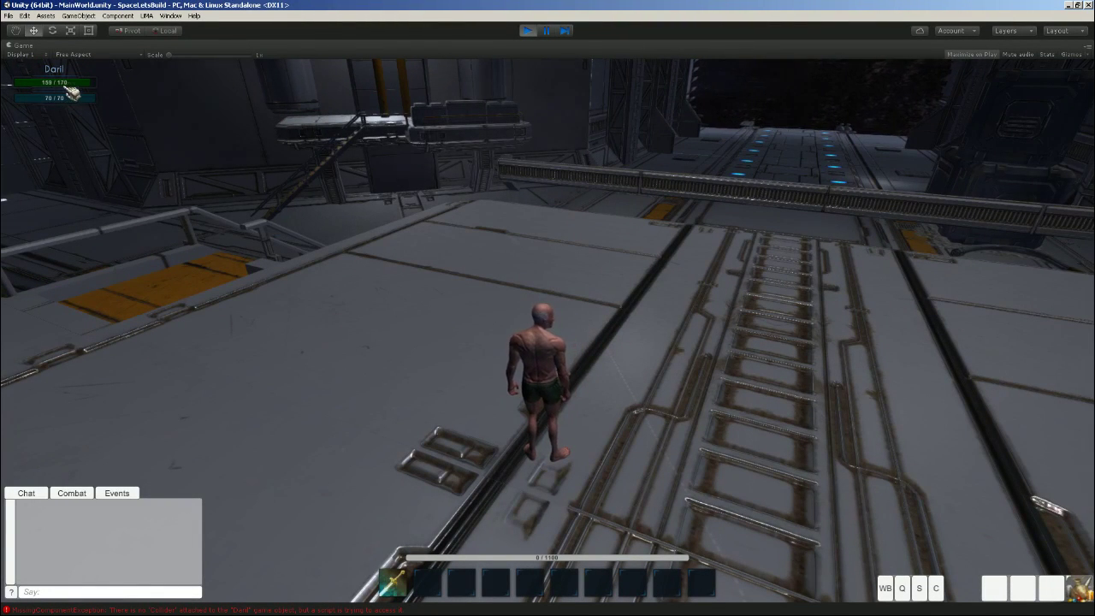
pyautogui.moveTo(434, 246); pyautogui.dragTo(572, 503, button='right')
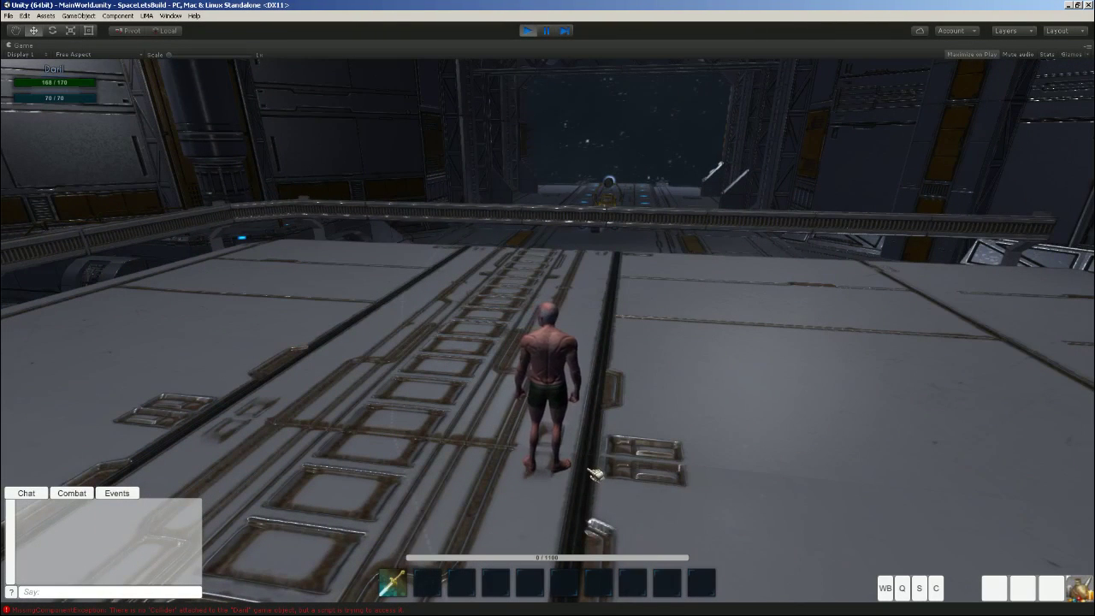
pyautogui.moveTo(411, 578)
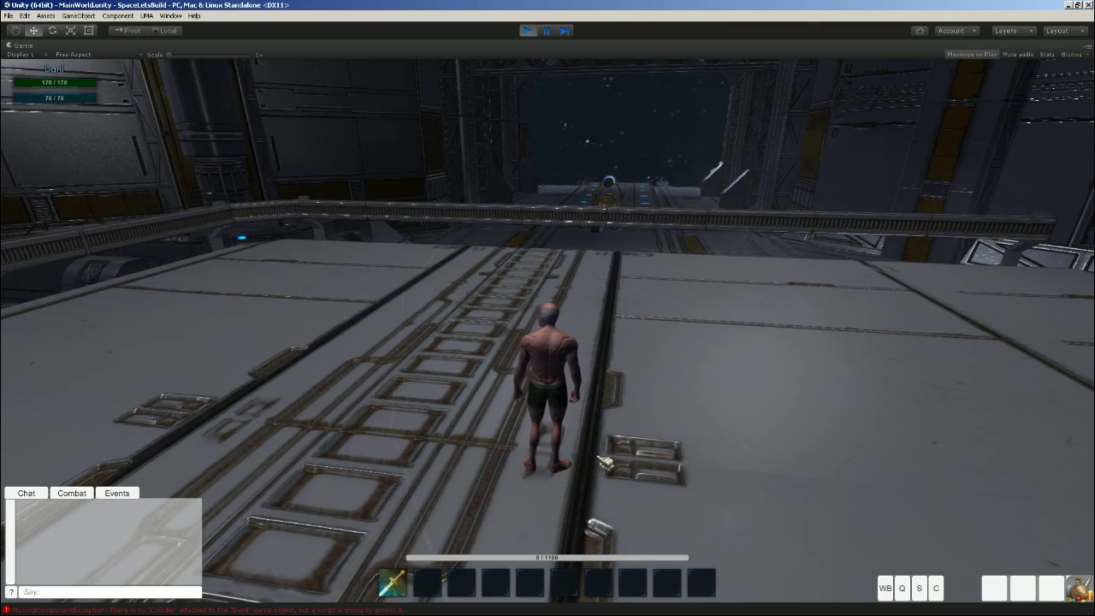
pyautogui.moveTo(562, 363); pyautogui.dragTo(624, 377, button='right')
pyautogui.press('w')
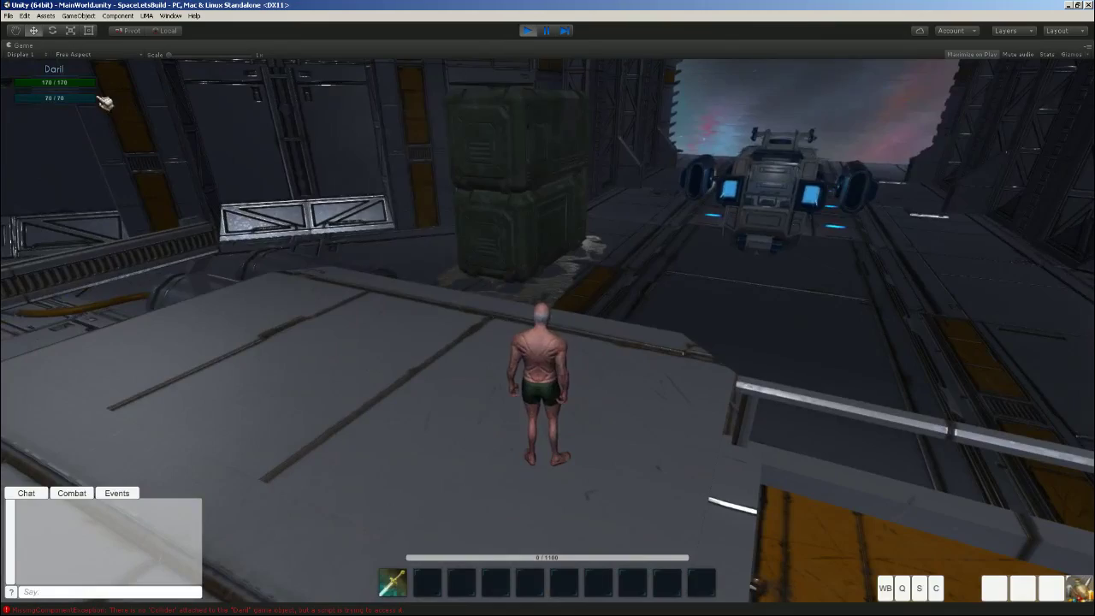
pyautogui.moveTo(770, 379); pyautogui.dragTo(453, 350, button='right')
pyautogui.press('w')
pyautogui.press('w')
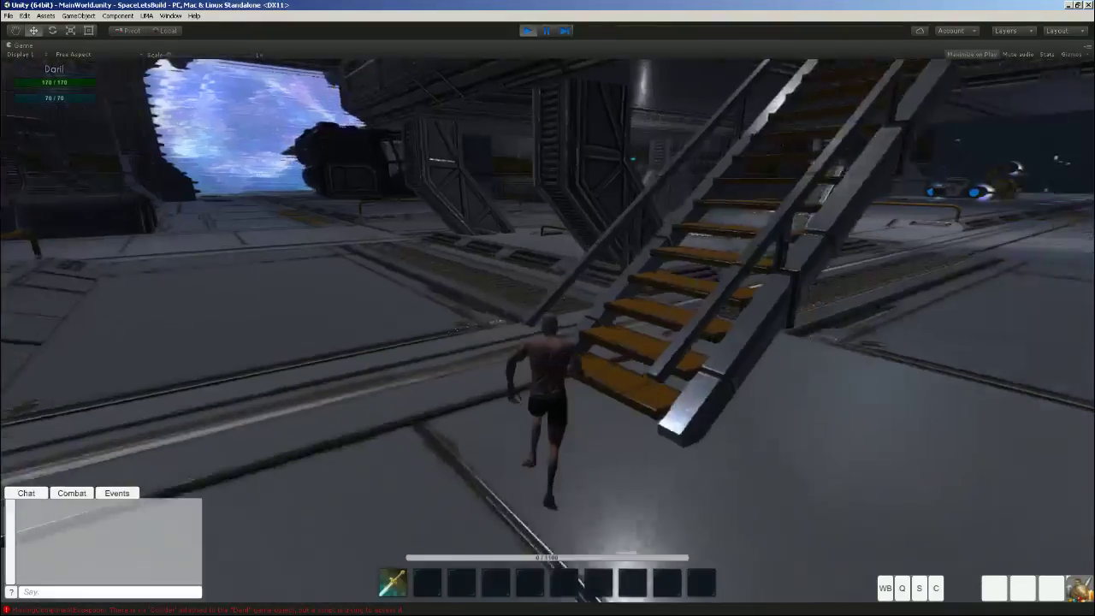
# Run the character up the orange stairs and around the upper platform to view the surroundings
pyautogui.moveTo(547, 343); pyautogui.dragTo(654, 316, button='right')
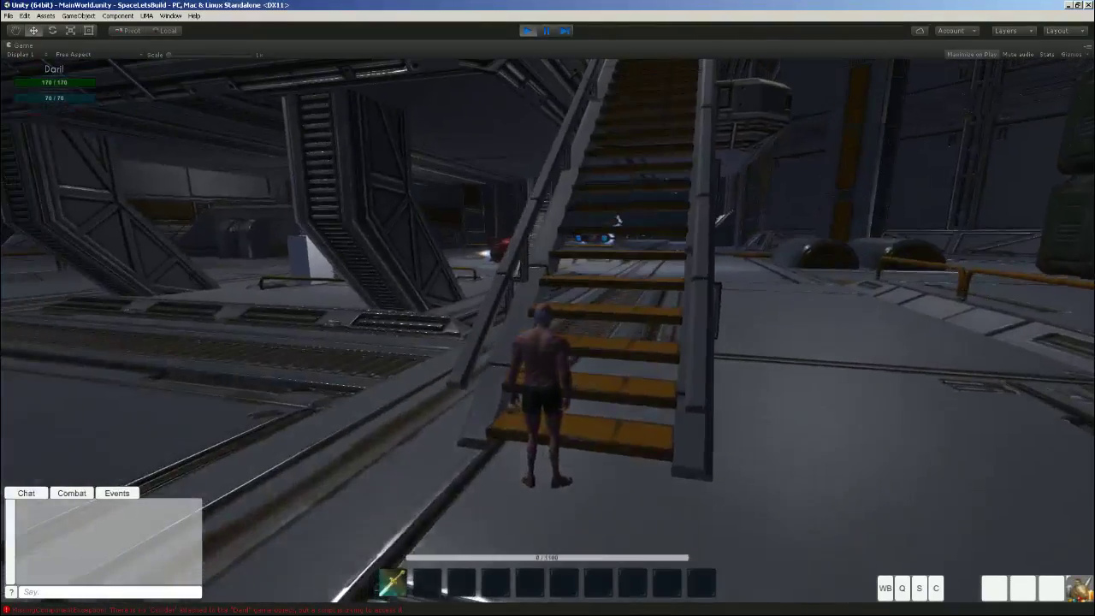
pyautogui.press('w')
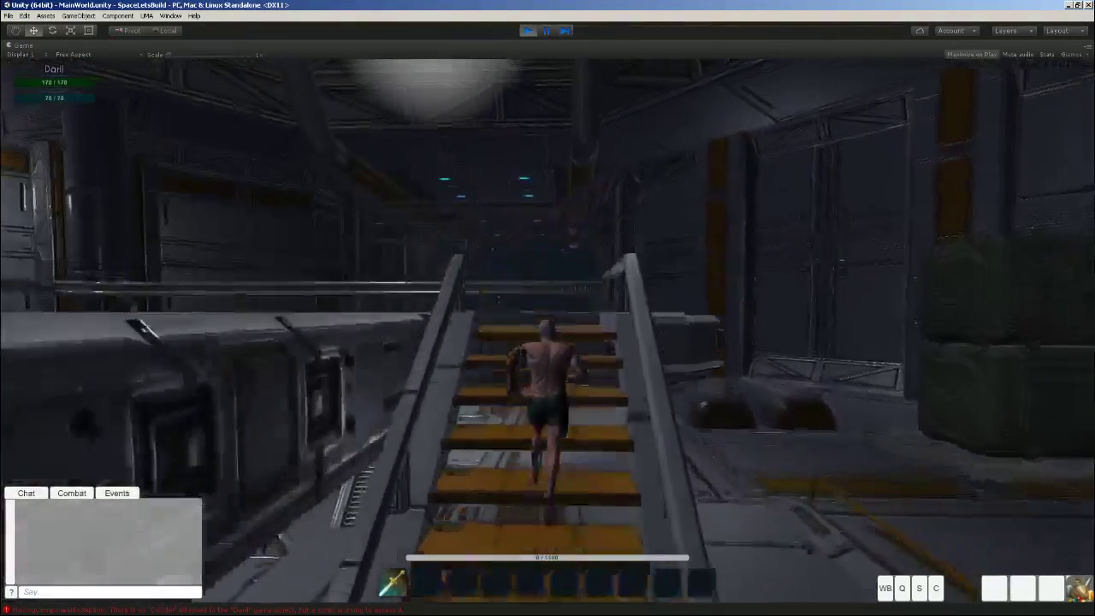
pyautogui.press('w')
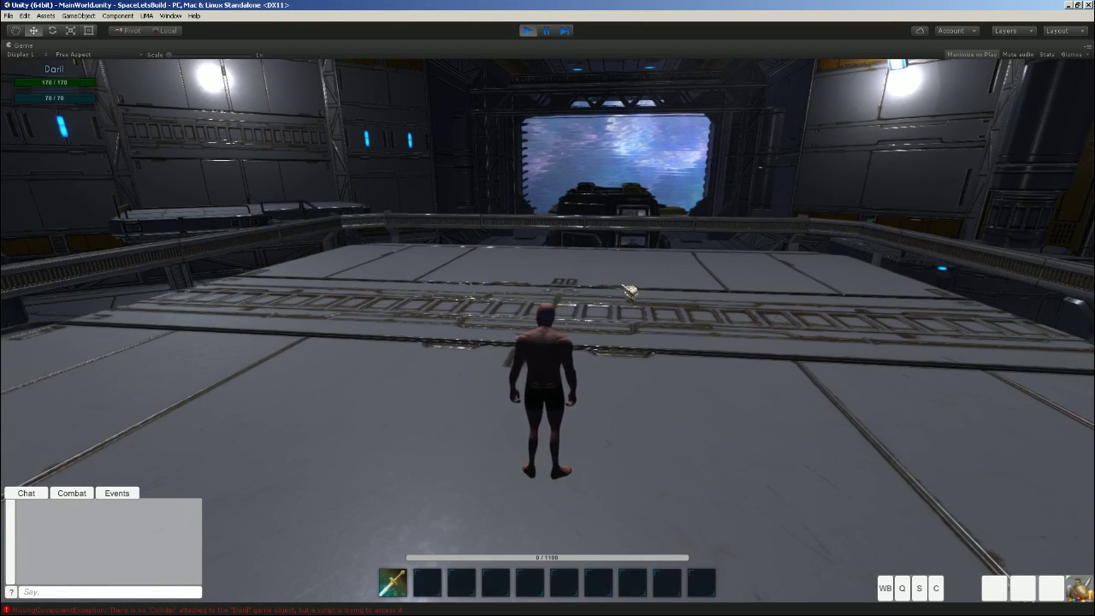
pyautogui.press('a')
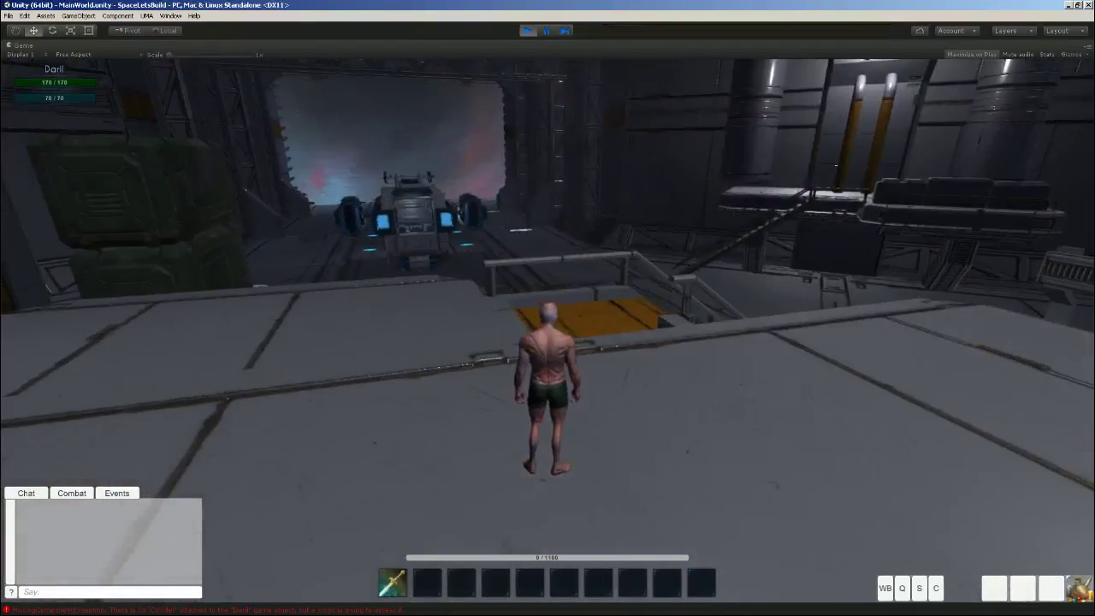
pyautogui.press('w')
pyautogui.press('a')
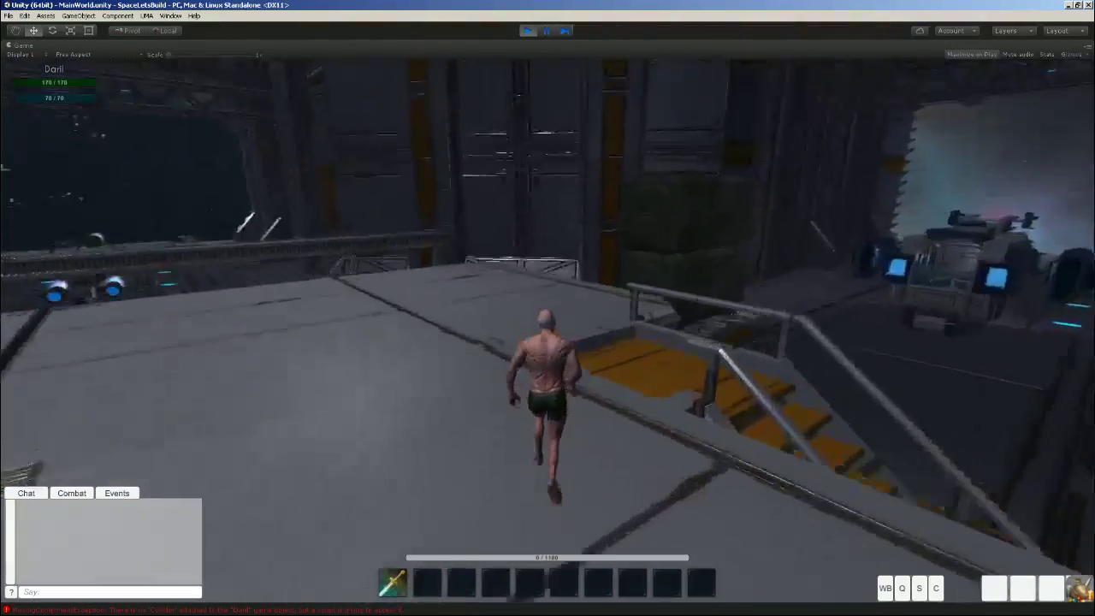
pyautogui.press('w')
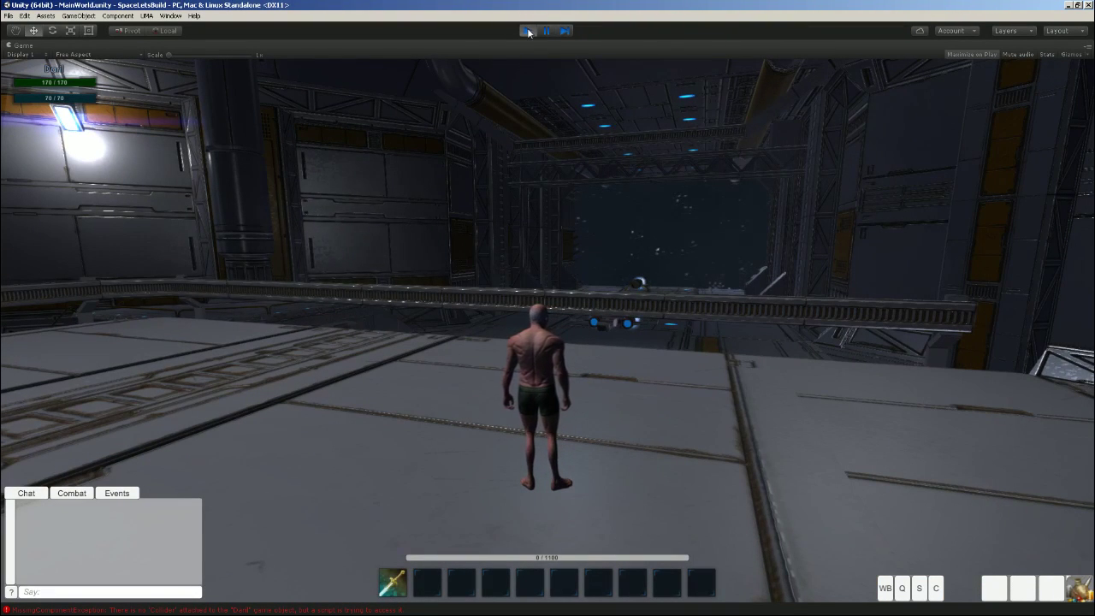
# Show the character's equipment and stats window in the running game, and close it again
pyautogui.click(938, 589)
pyautogui.click(937, 589)
pyautogui.click(937, 588)
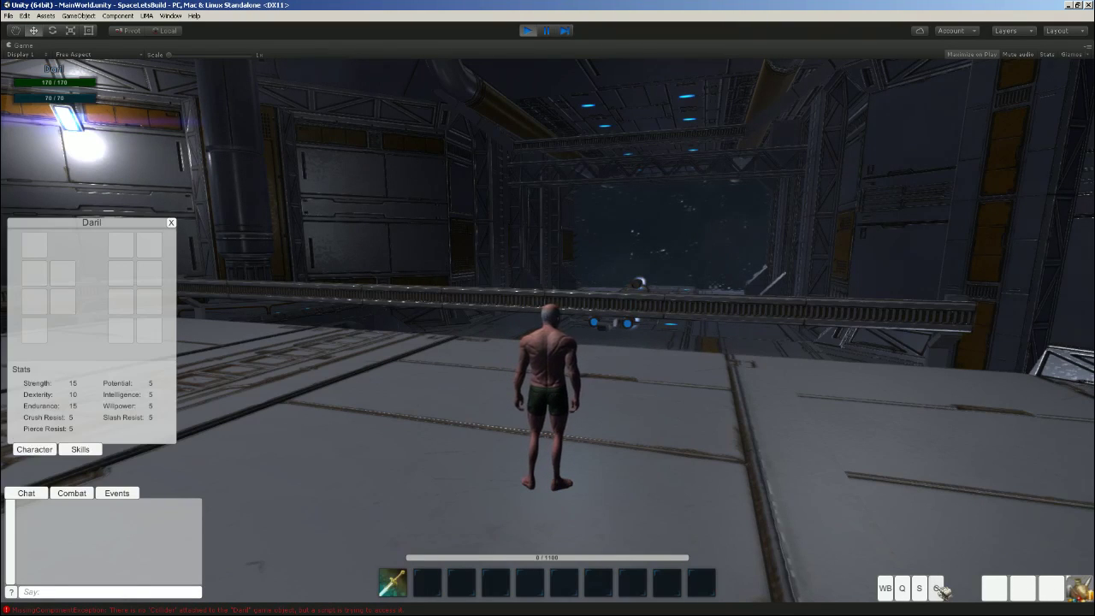
pyautogui.click(937, 588)
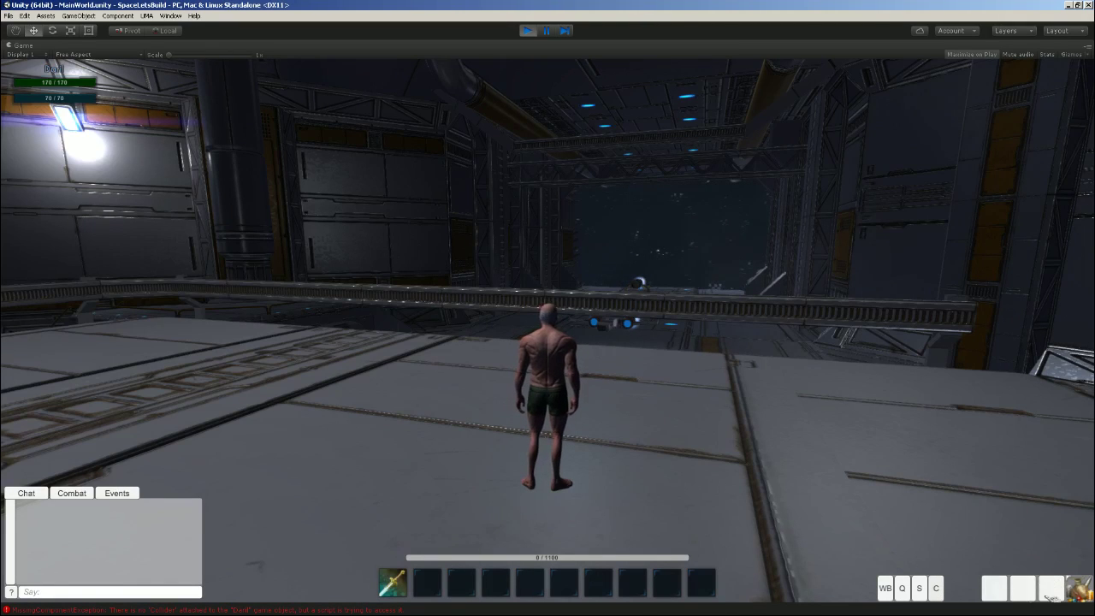
# Stop play mode and reopen the MainWorld scene from the project's Scenes folder
pyautogui.click(526, 31)
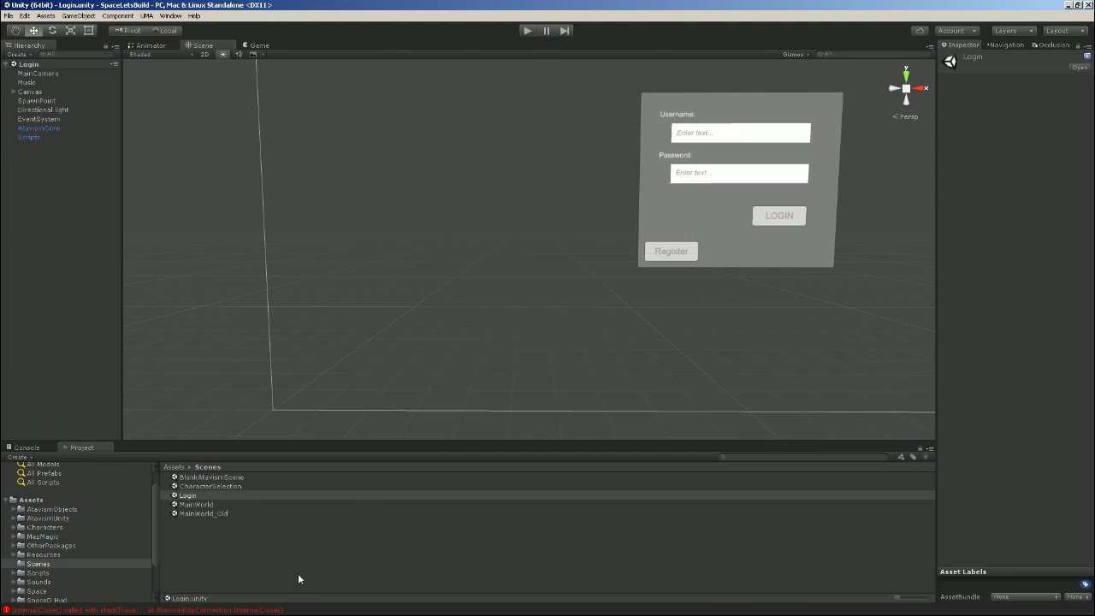
pyautogui.click(203, 505)
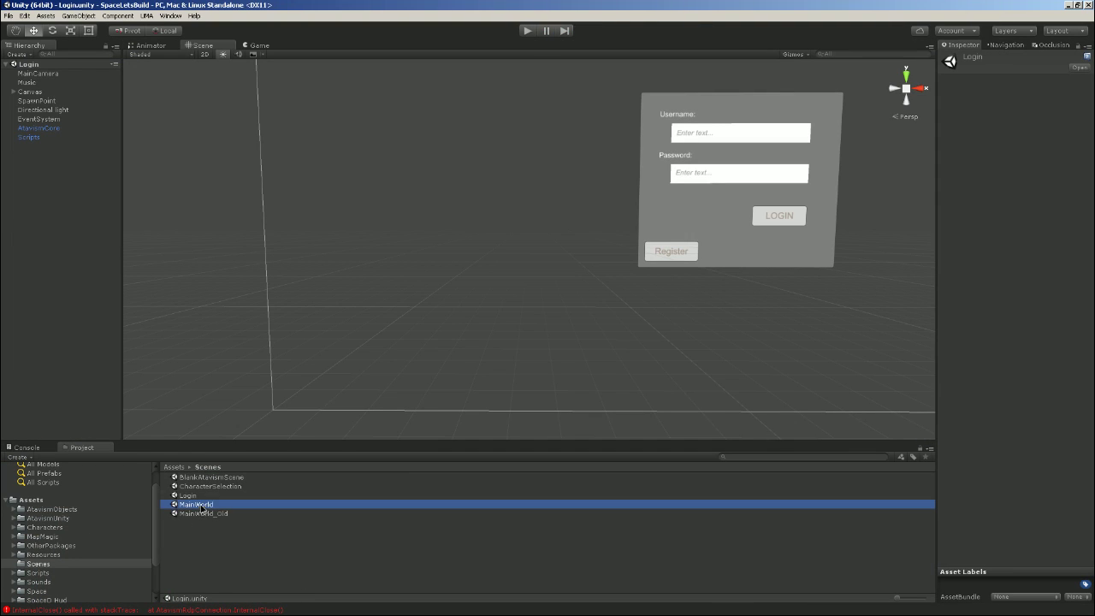
pyautogui.doubleClick(203, 506)
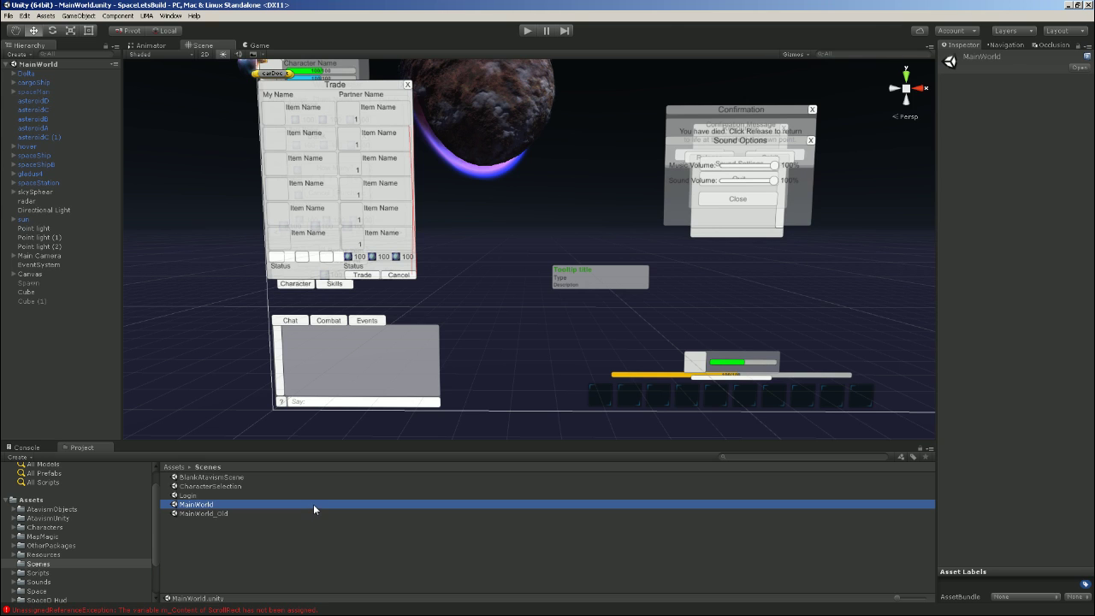
# Examine the MainWorld canvas interface in the scene, from the action bar and bag slots to the portraits, and preview the whole layout in the Game view
pyautogui.moveTo(594, 368); pyautogui.dragTo(738, 403, button='middle')
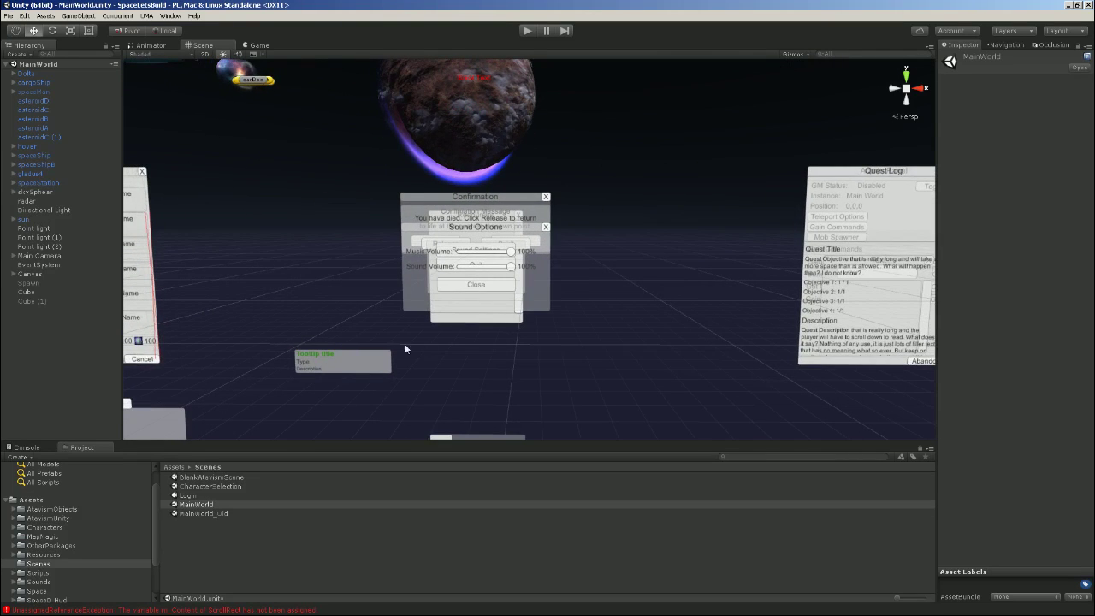
pyautogui.scroll(-4, 447, 335)
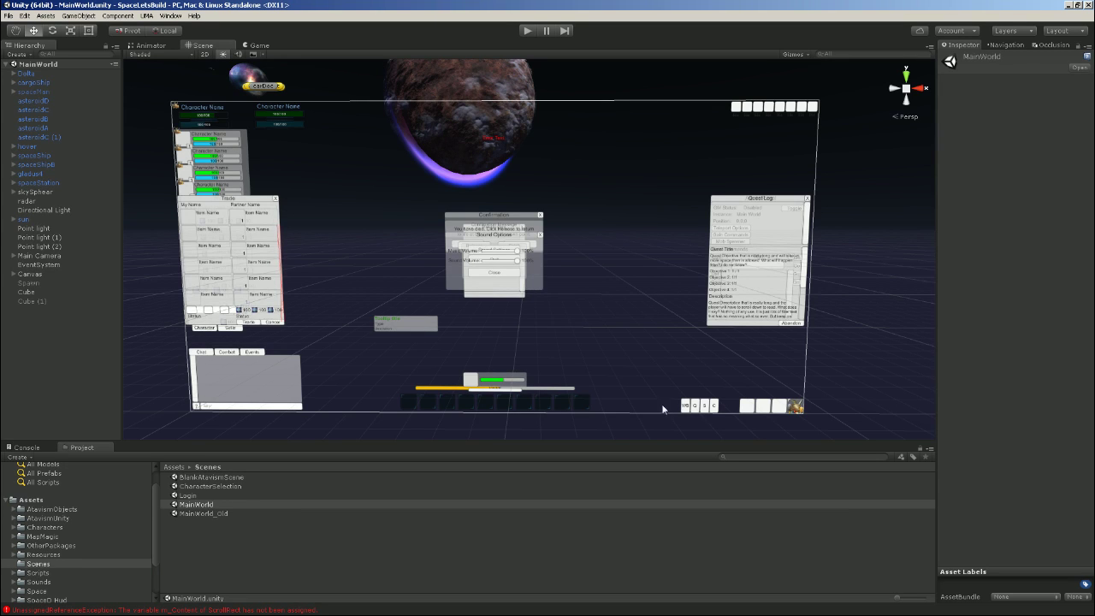
pyautogui.scroll(3, 771, 395)
pyautogui.scroll(4, 797, 360)
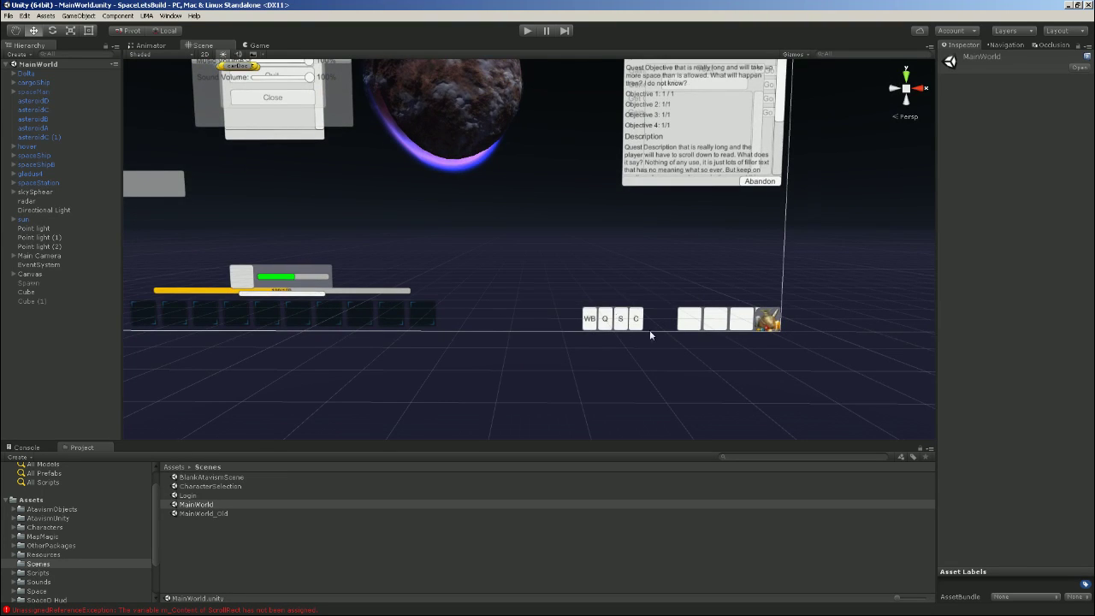
pyautogui.scroll(3, 650, 334)
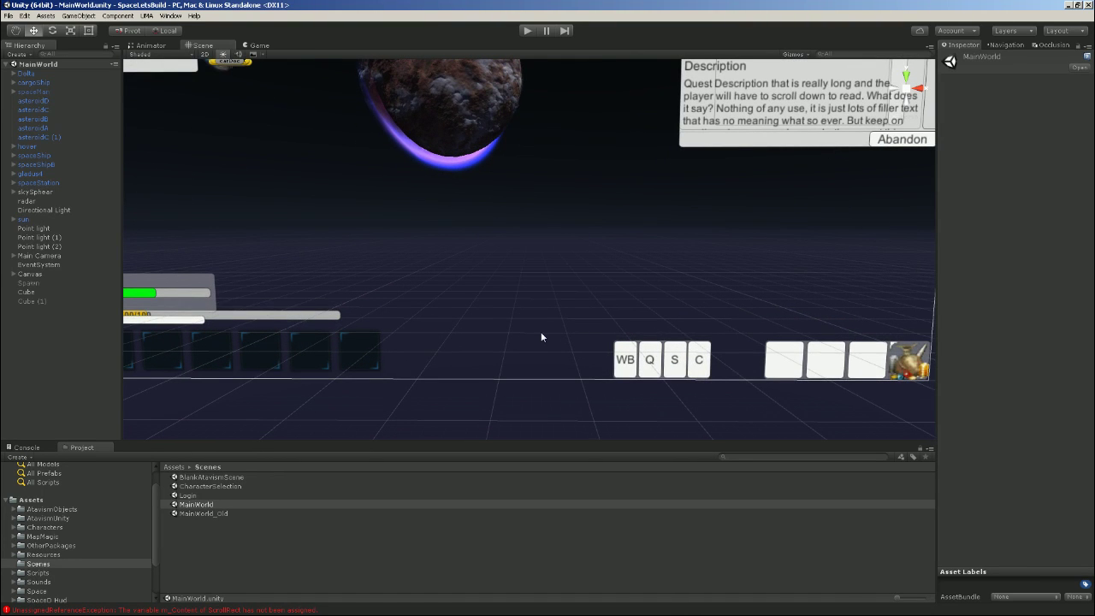
pyautogui.moveTo(611, 296); pyautogui.dragTo(497, 236, button='middle')
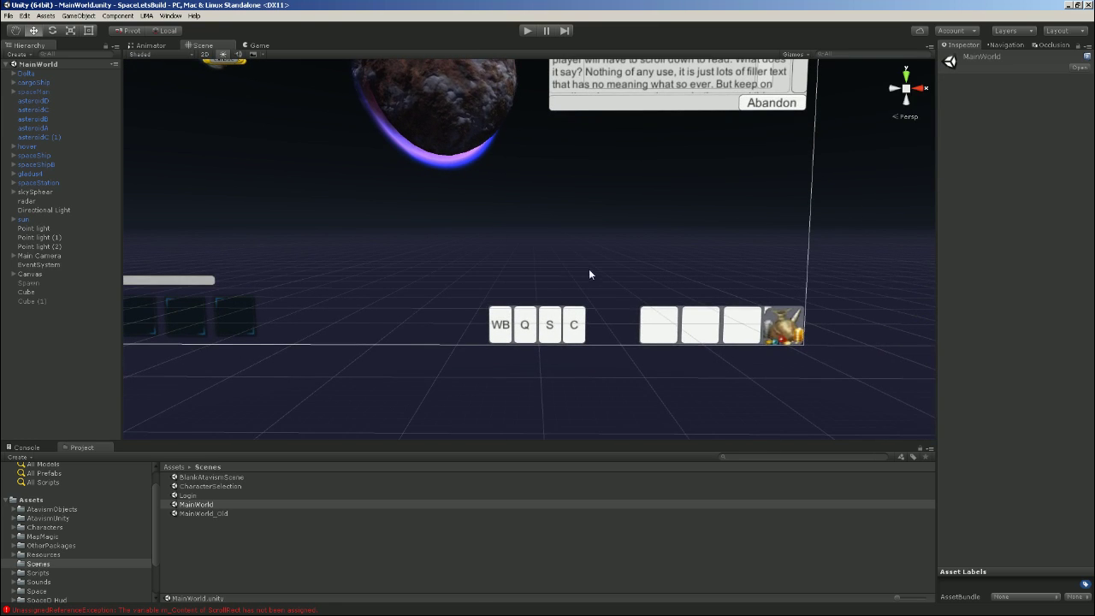
pyautogui.scroll(-8, 588, 274)
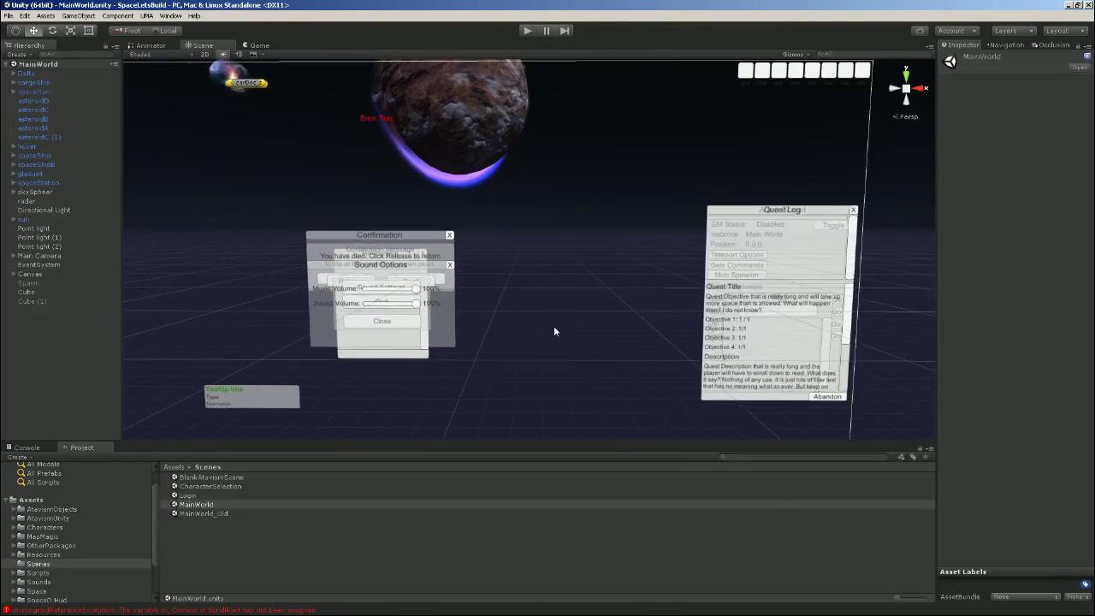
pyautogui.scroll(-2, 554, 331)
pyautogui.moveTo(610, 245); pyautogui.dragTo(499, 319, button='middle')
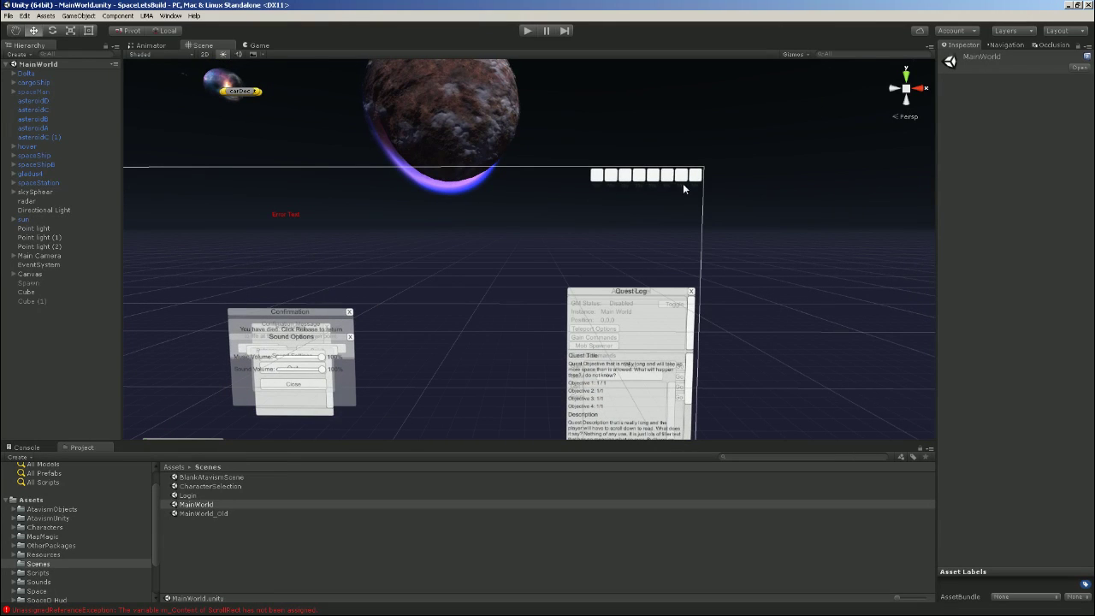
pyautogui.moveTo(441, 270); pyautogui.dragTo(745, 250, button='middle')
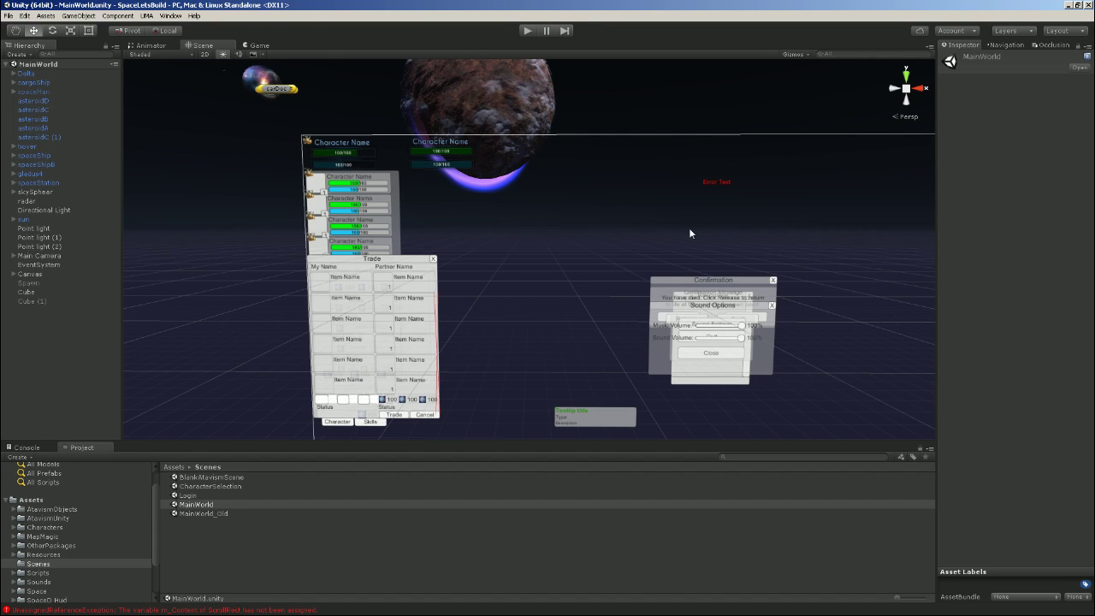
pyautogui.click(265, 48)
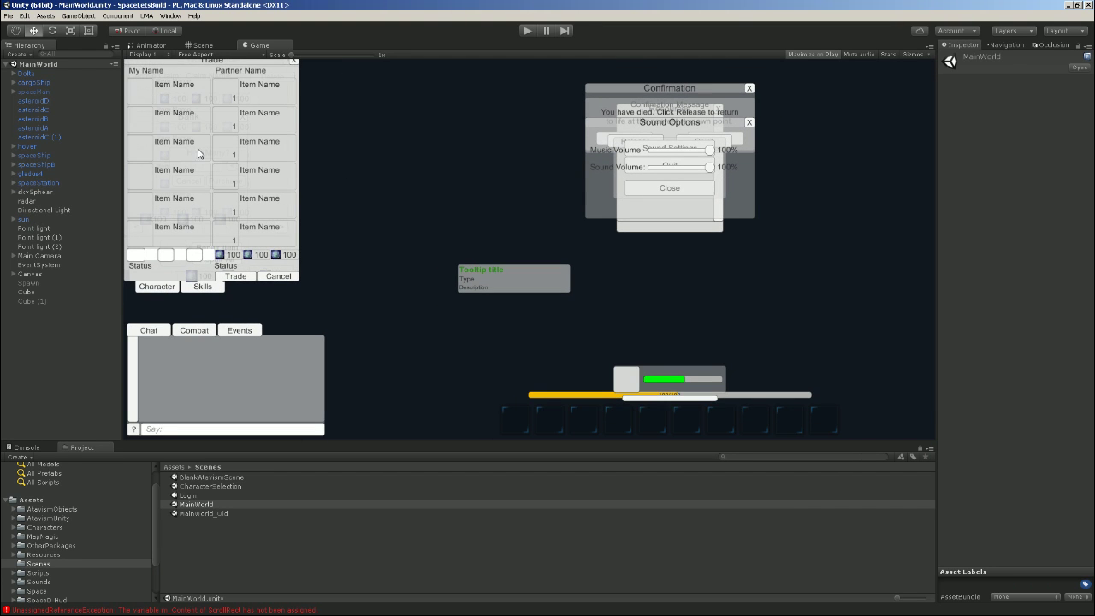
pyautogui.moveTo(275, 48)
pyautogui.mouseDown()
pyautogui.moveTo(296, 49)
pyautogui.moveTo(285, 50)
pyautogui.mouseUp()
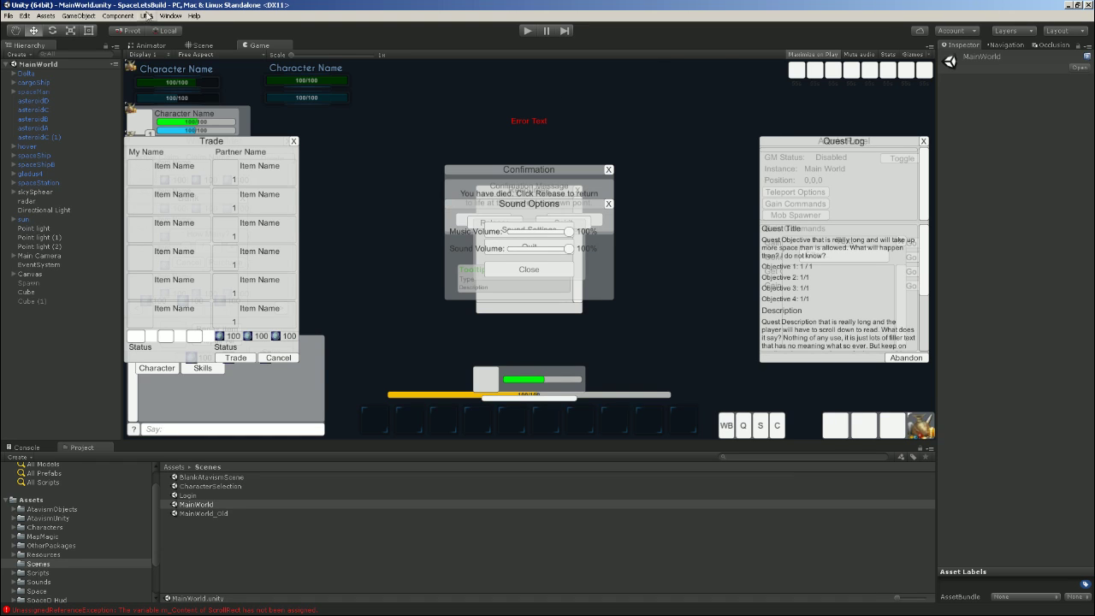
# Open the Atavism Online editor and show the existing Game Setting configurations for editing
pyautogui.click(172, 16)
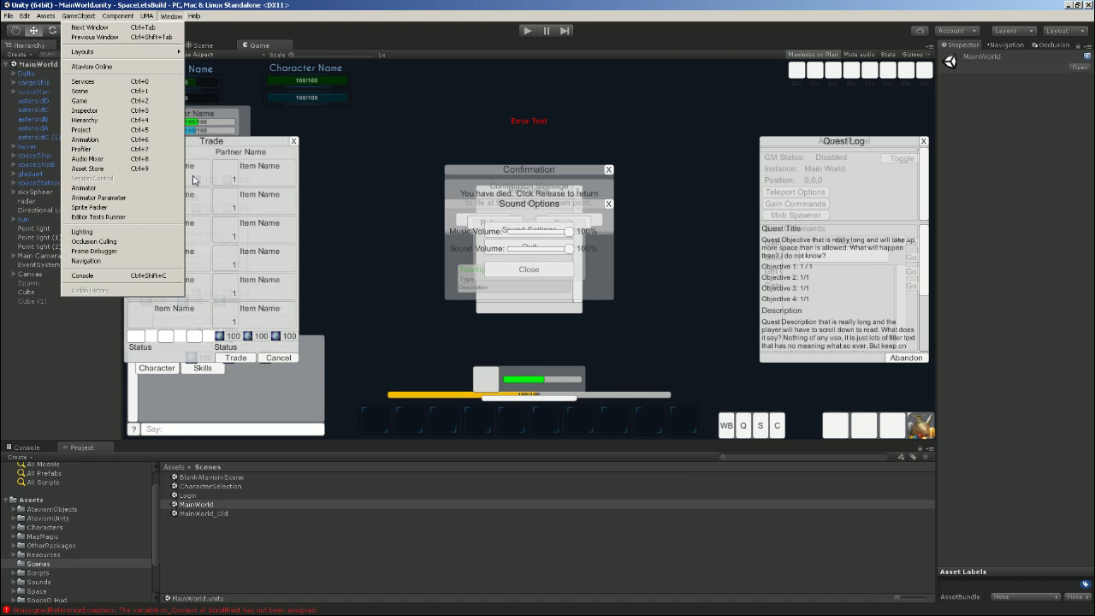
pyautogui.click(103, 67)
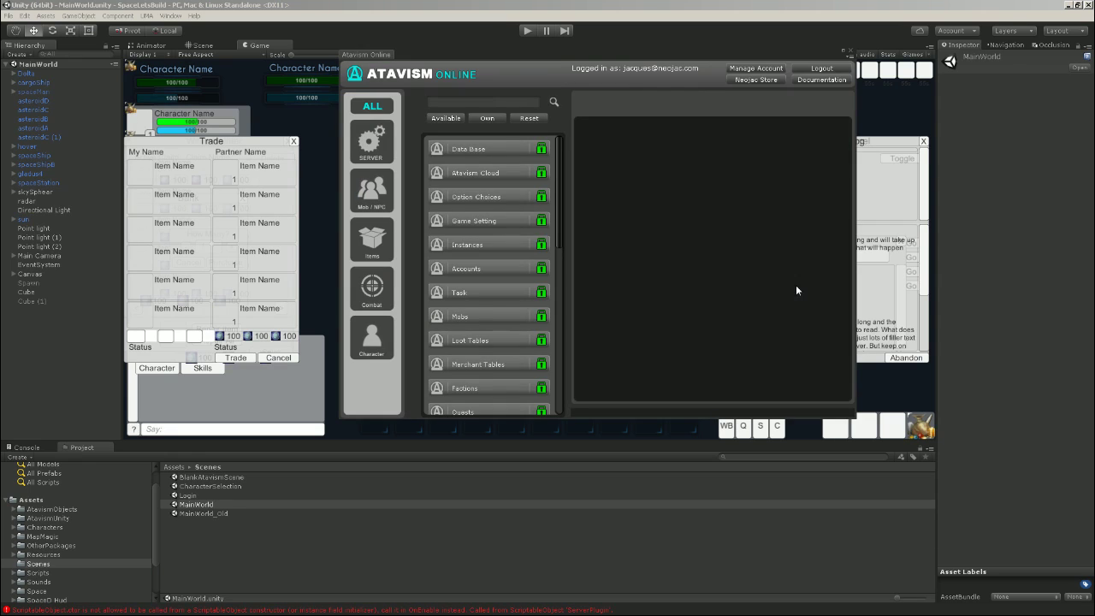
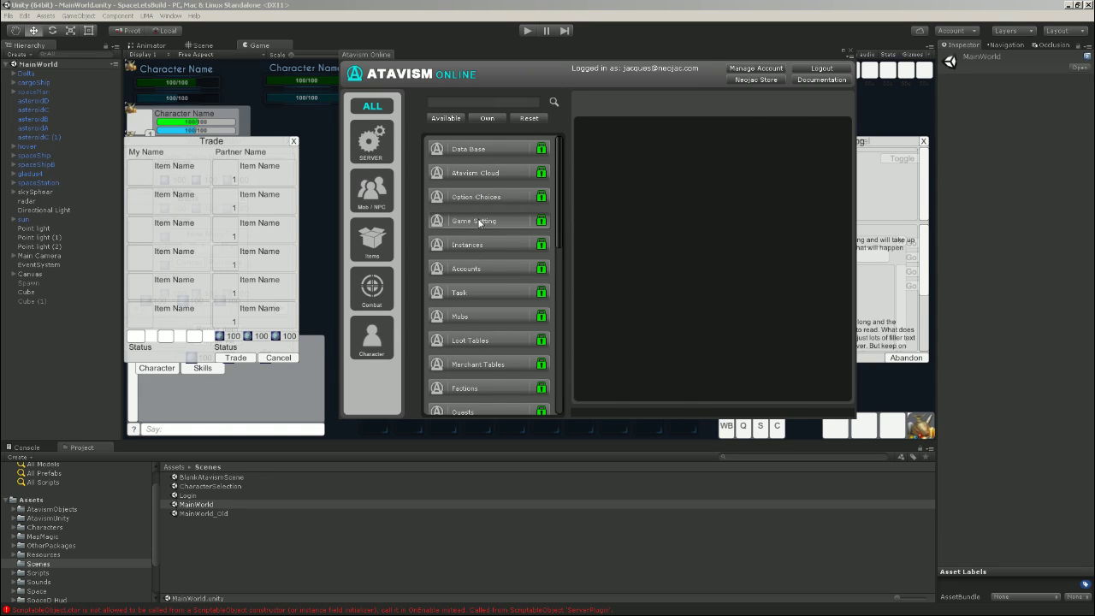
pyautogui.click(480, 222)
pyautogui.click(796, 105)
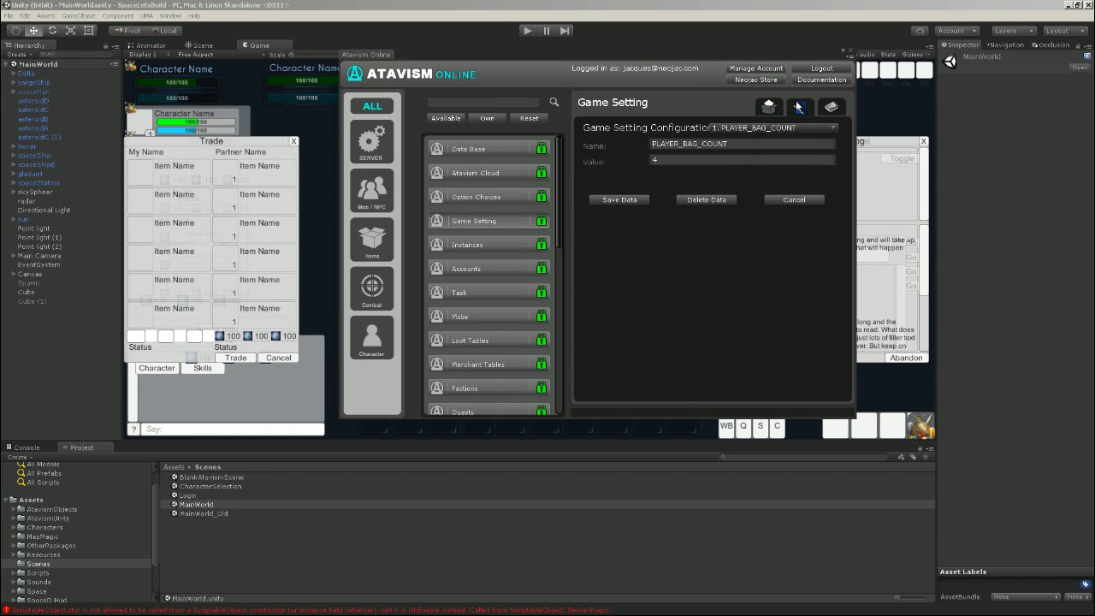
# Review the list of available game setting configurations without changing any, and return to the main Unity editor window
pyautogui.click(803, 130)
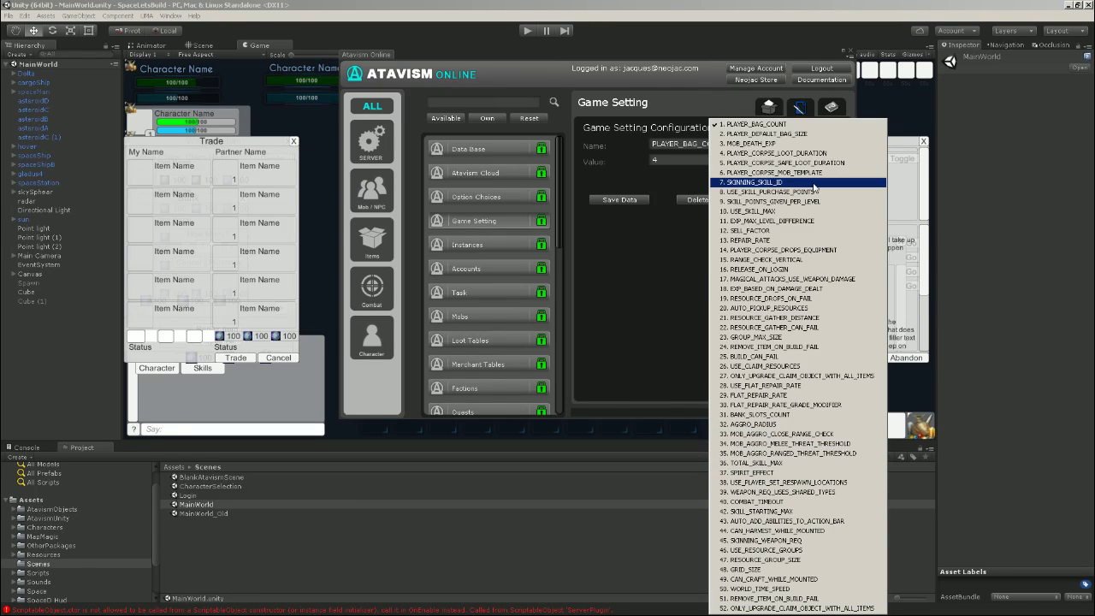
pyautogui.click(640, 26)
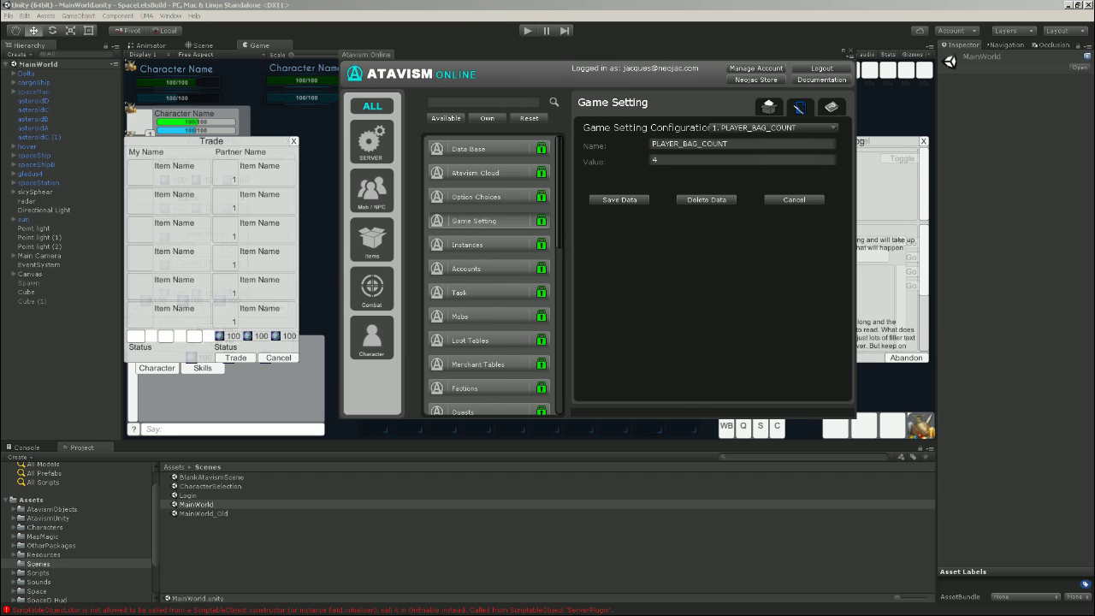
pyautogui.click(778, 127)
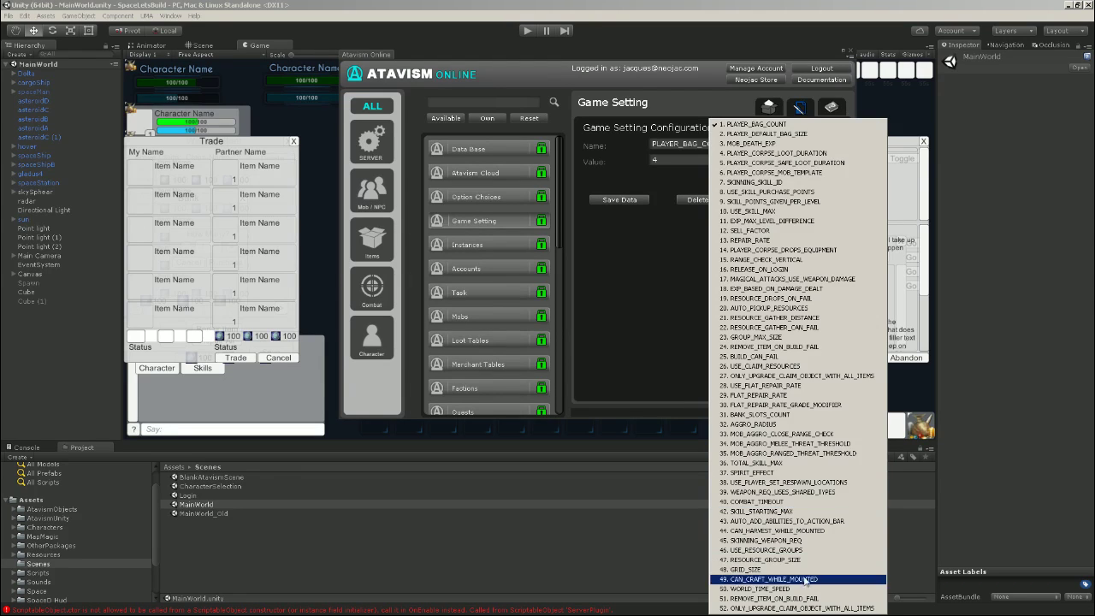
pyautogui.click(550, 166)
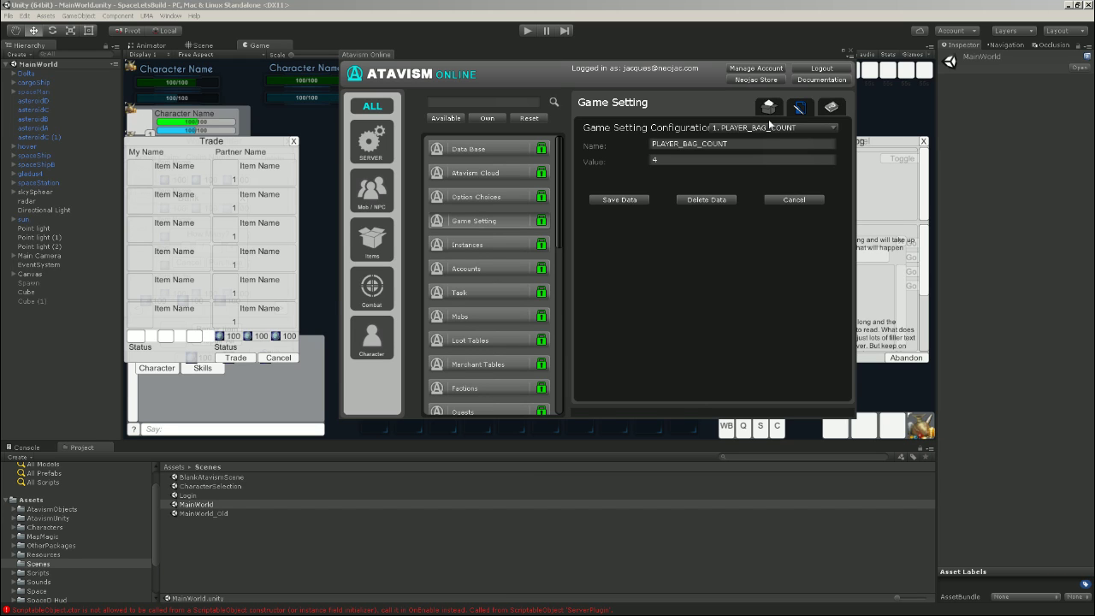
pyautogui.hotkey('alt', 'Tab')
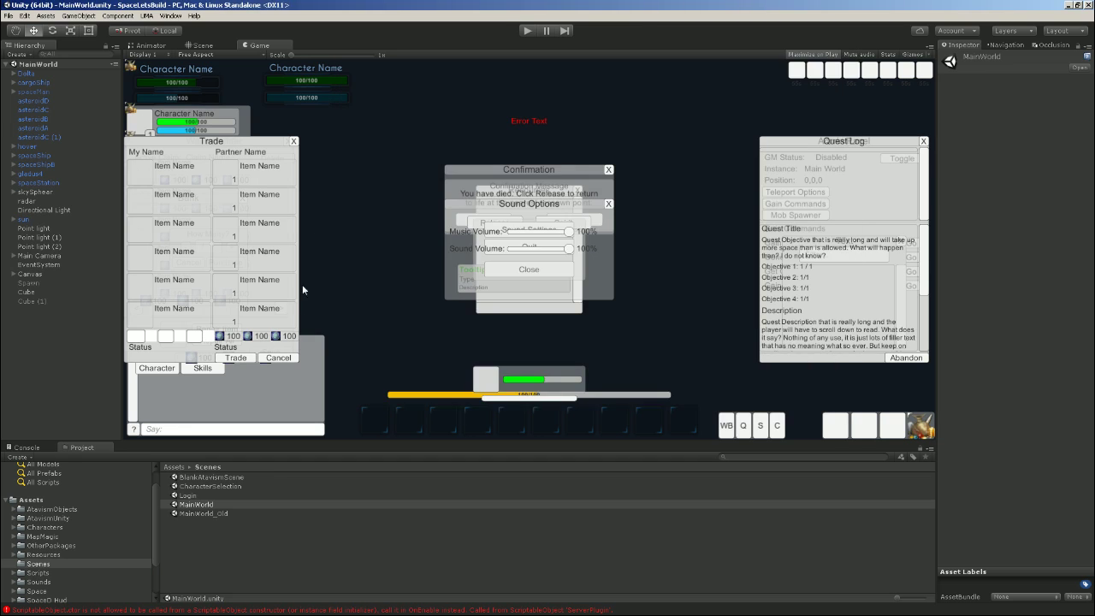